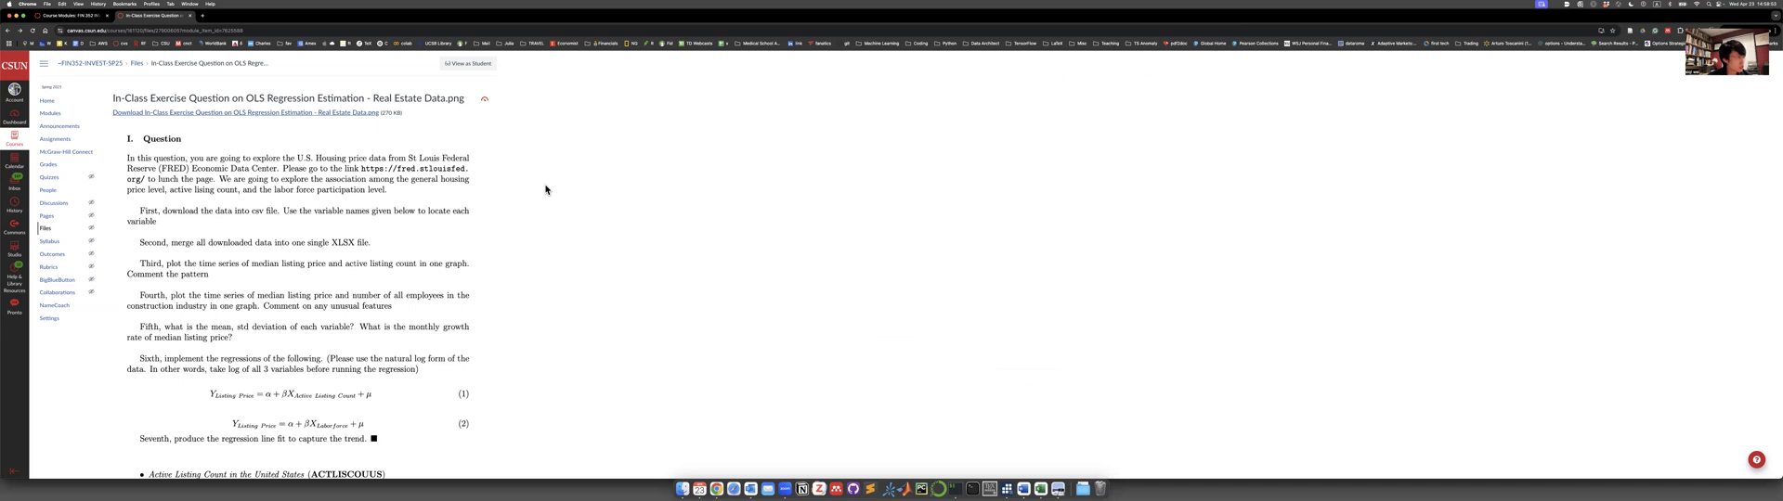
Look through the course modules for the in-class OLS regression exercise on real estate data.
left_click(53, 119)
scroll(232, 343, "down", 10)
scroll(238, 348, "up", 8)
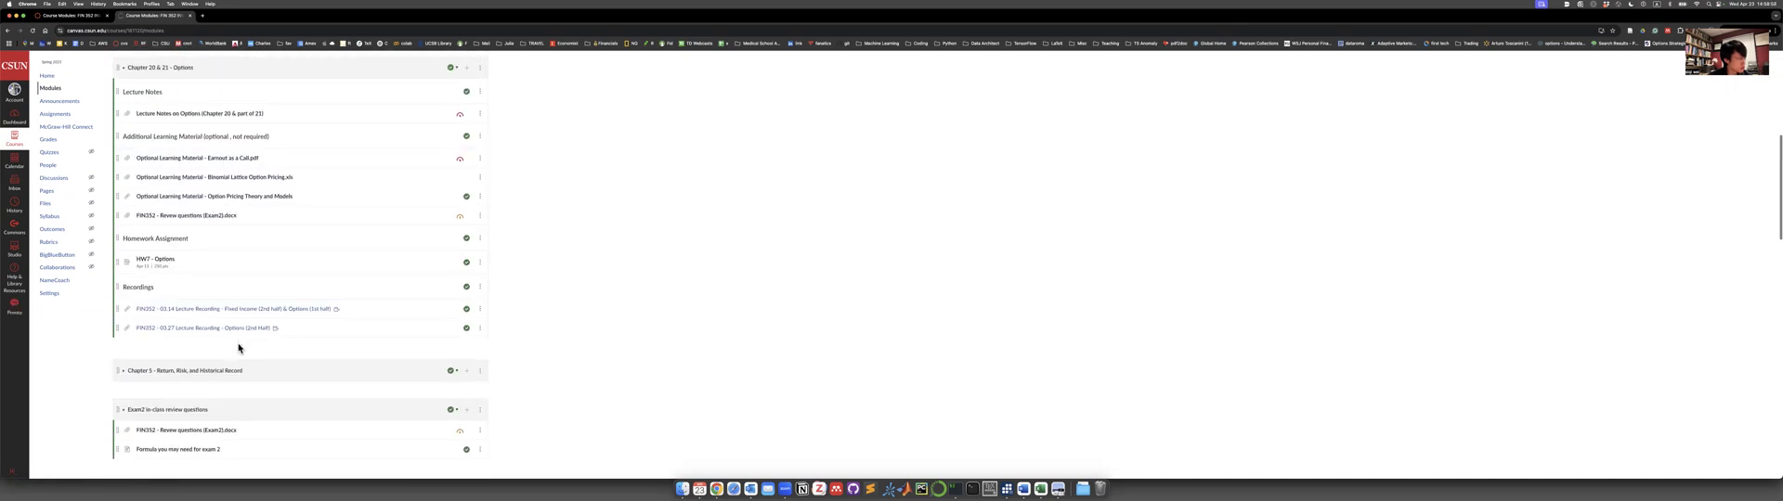
scroll(237, 348, "down", 6)
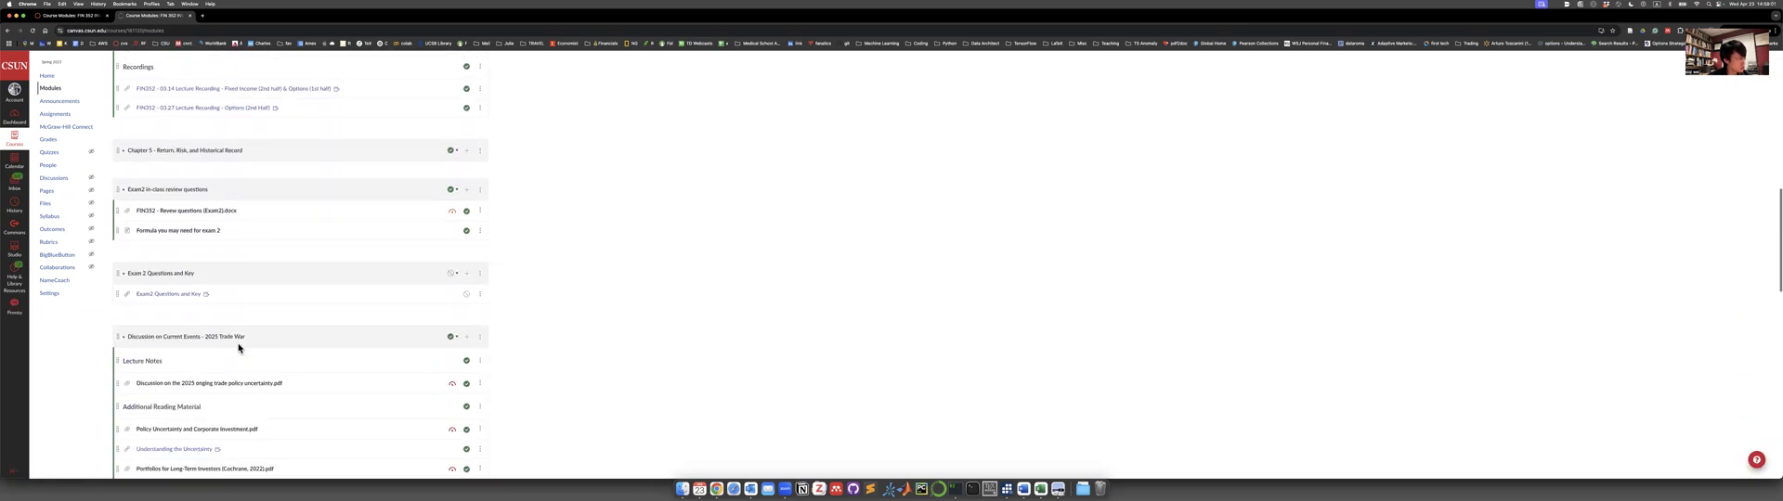
scroll(238, 348, "down", 5)
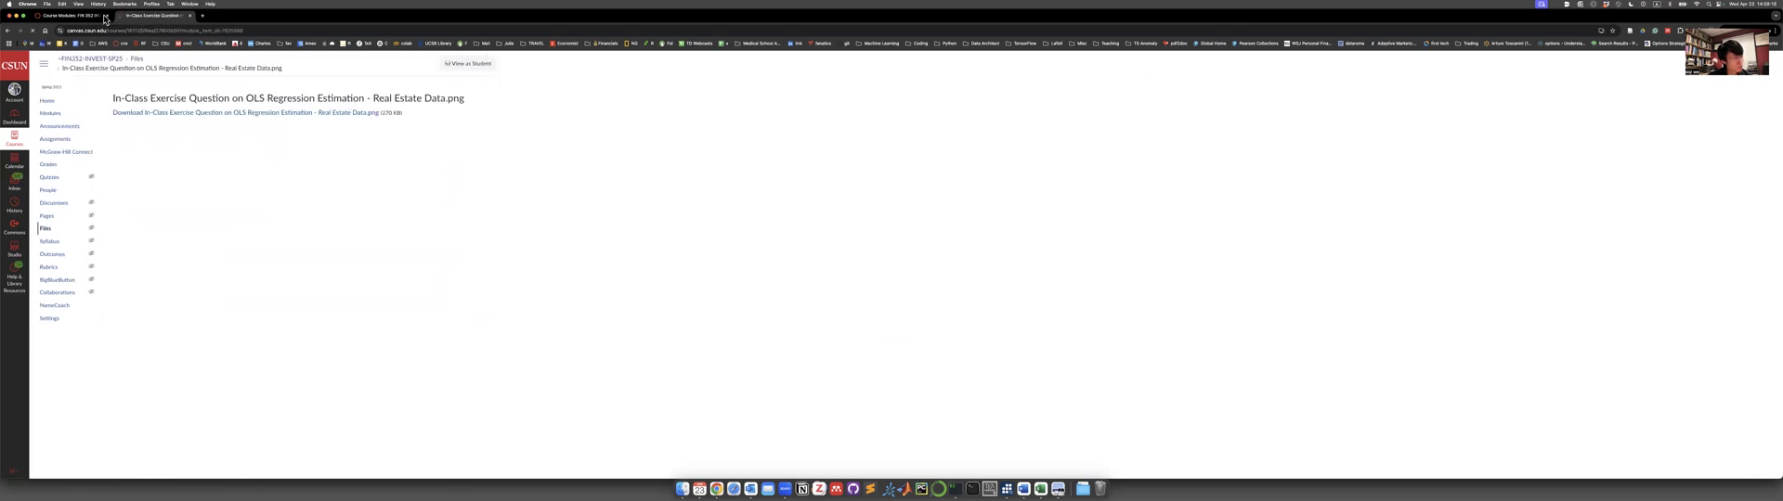
Switch to the Preview window holding the OLS regression exercise and read its instructions and variable list.
key("ctrl+Up")
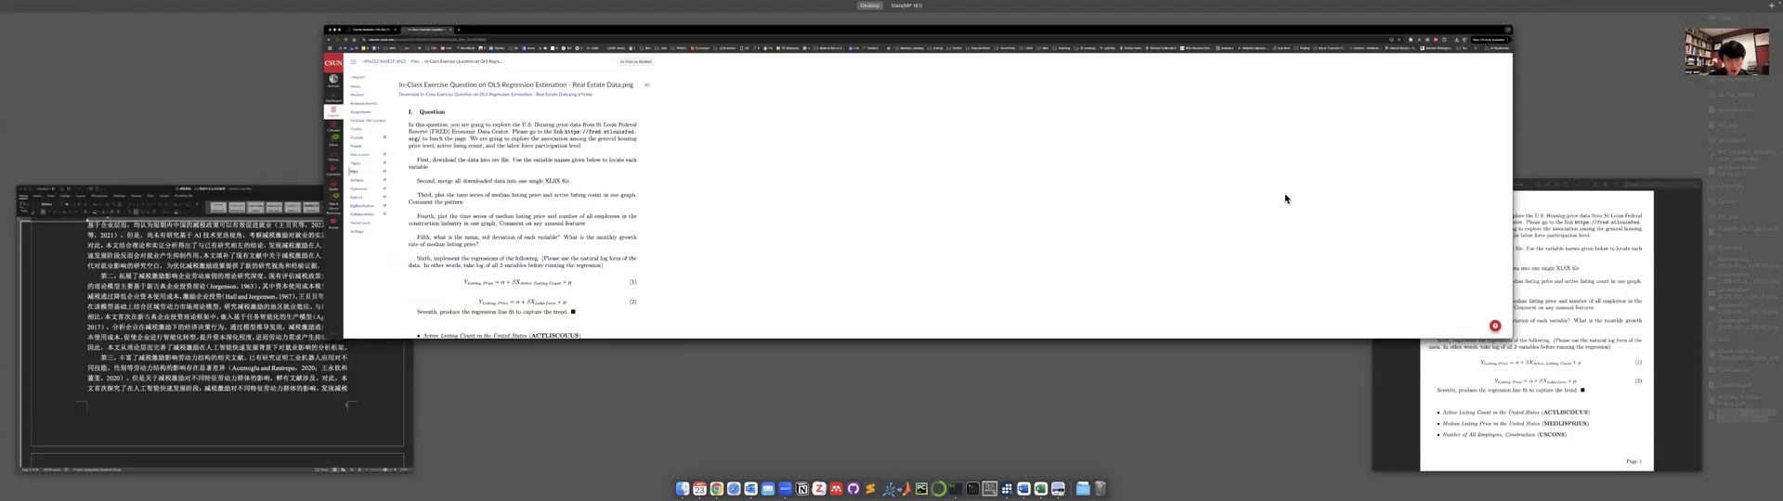
left_click(1425, 272)
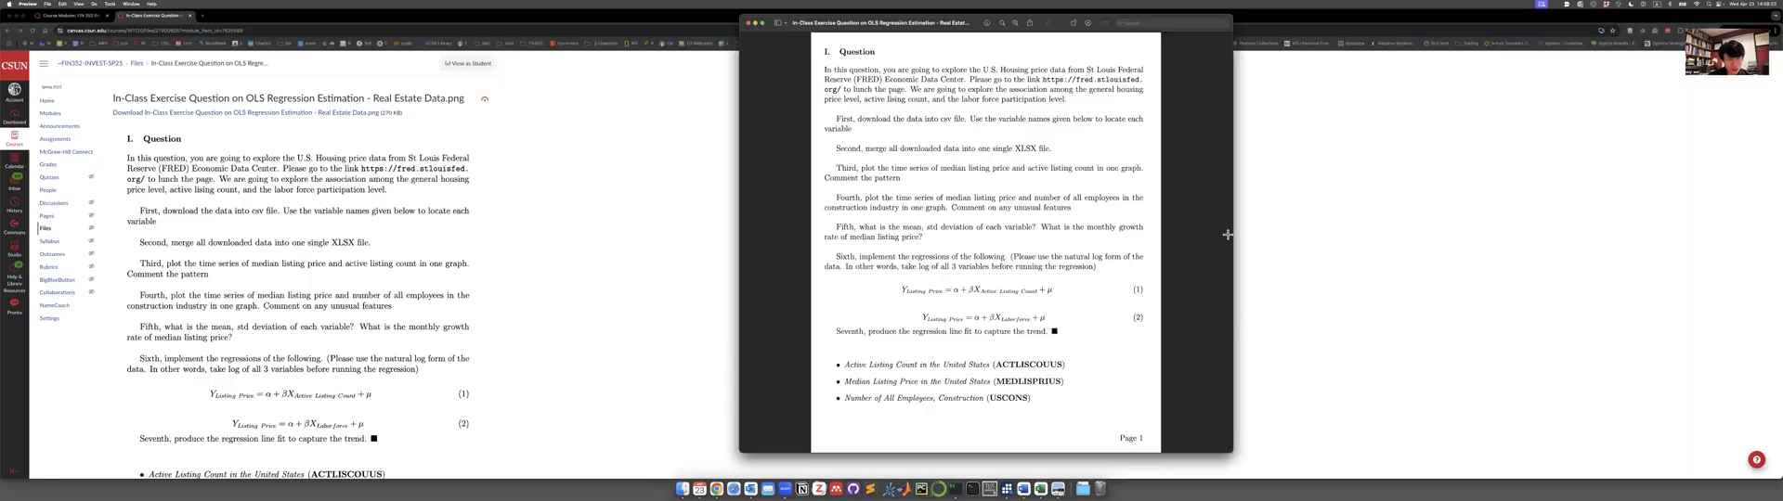
scroll(1122, 259, "up", 1)
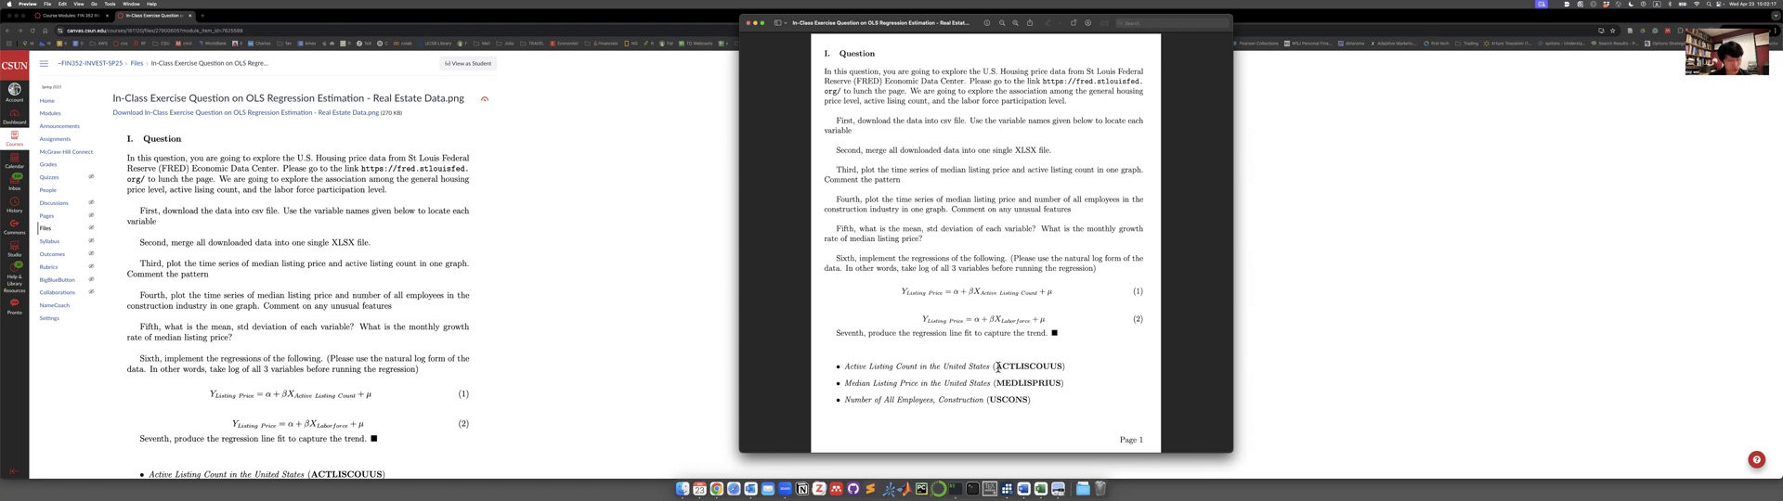
Open the FRED website (fred.stlouisfed.org) in a new browser tab.
left_click(641, 266)
key("super+t")
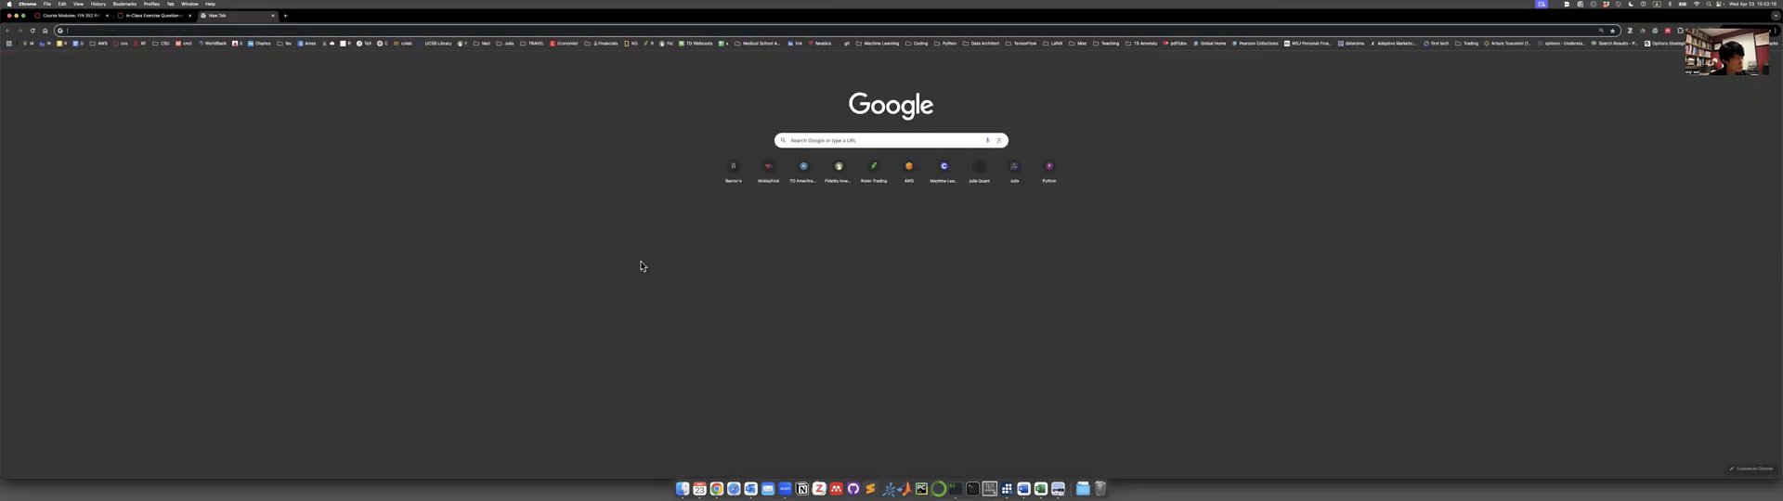
type("fred.stlouisfed.org")
key("Return")
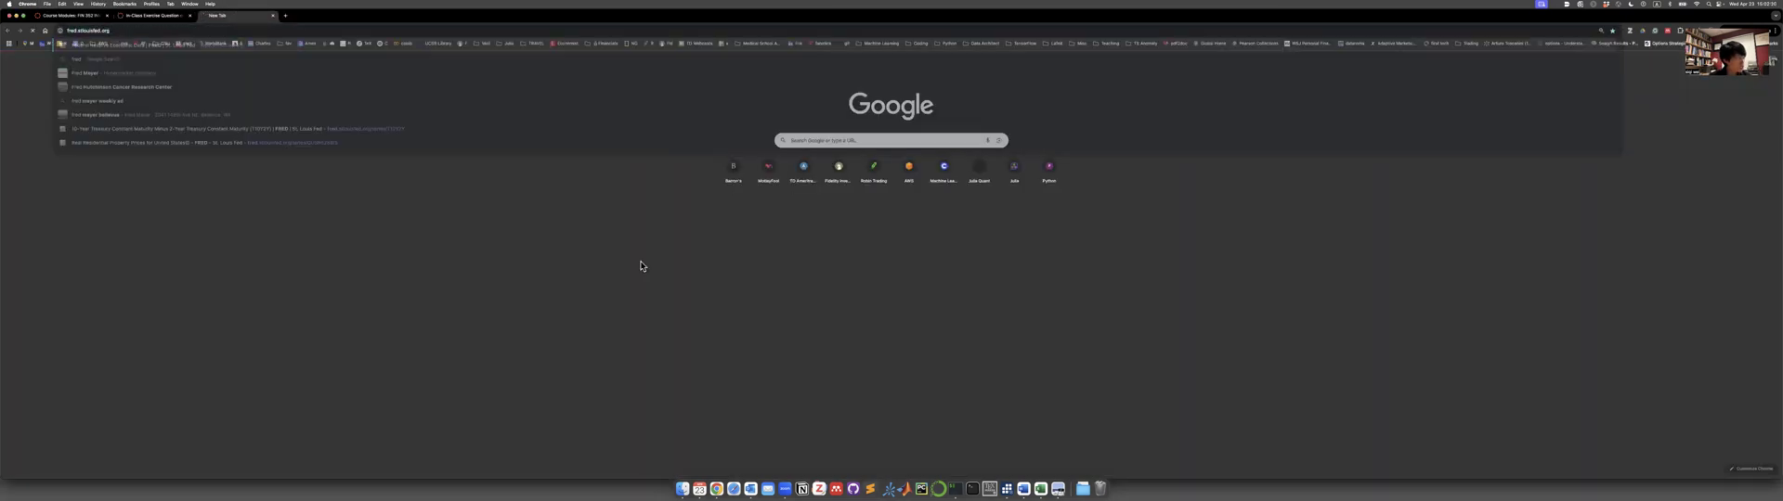
key("ctrl+Up")
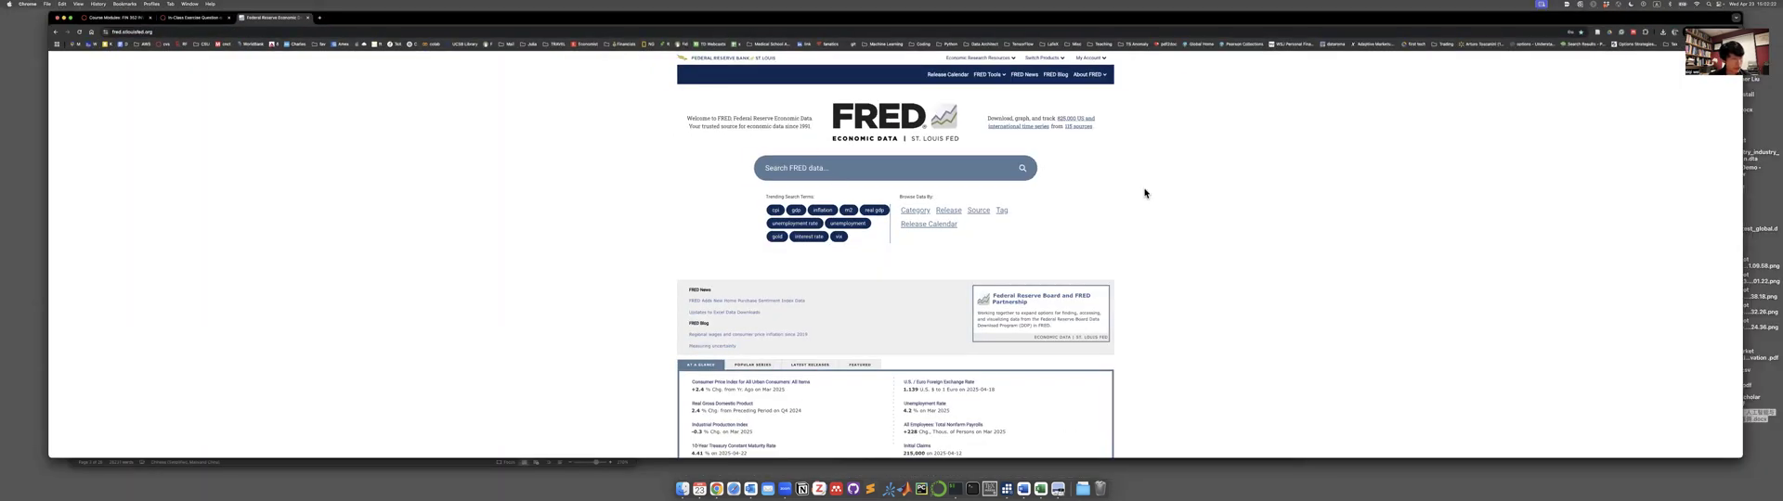
left_click(527, 286)
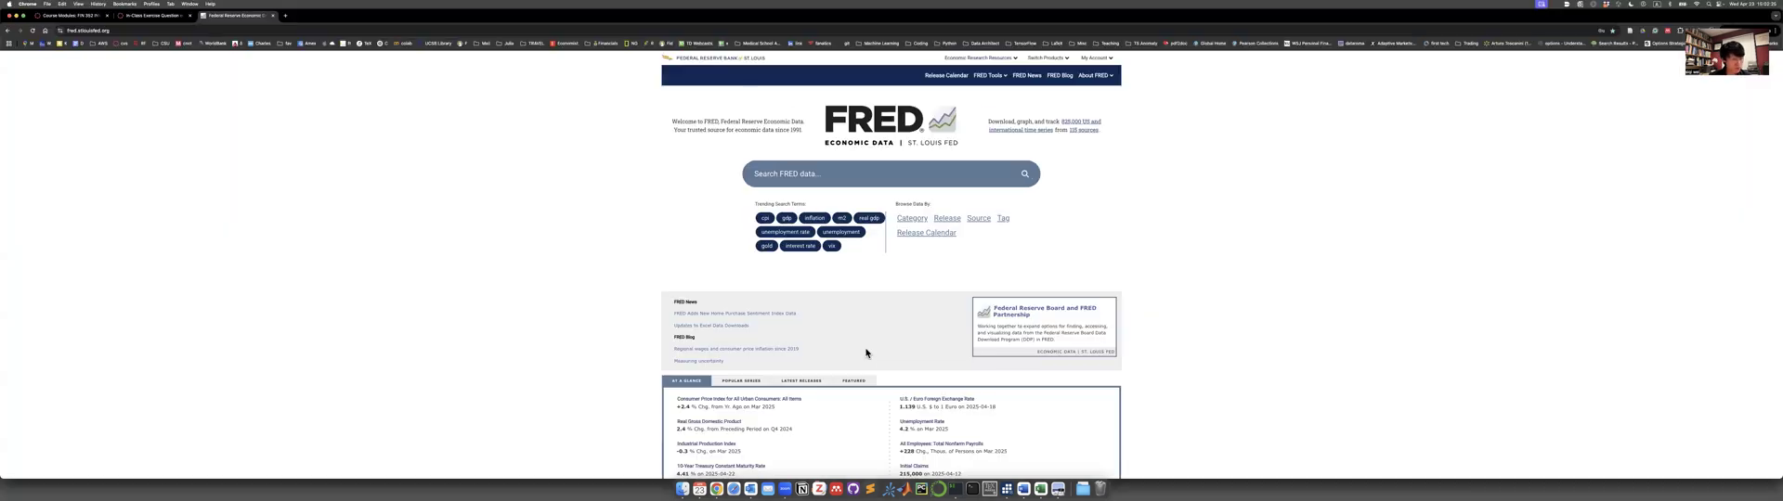
Copy the variable name MEDLISPRIUS from the exercise sheet in Preview and open that series on FRED in the browser.
right_click(1023, 475)
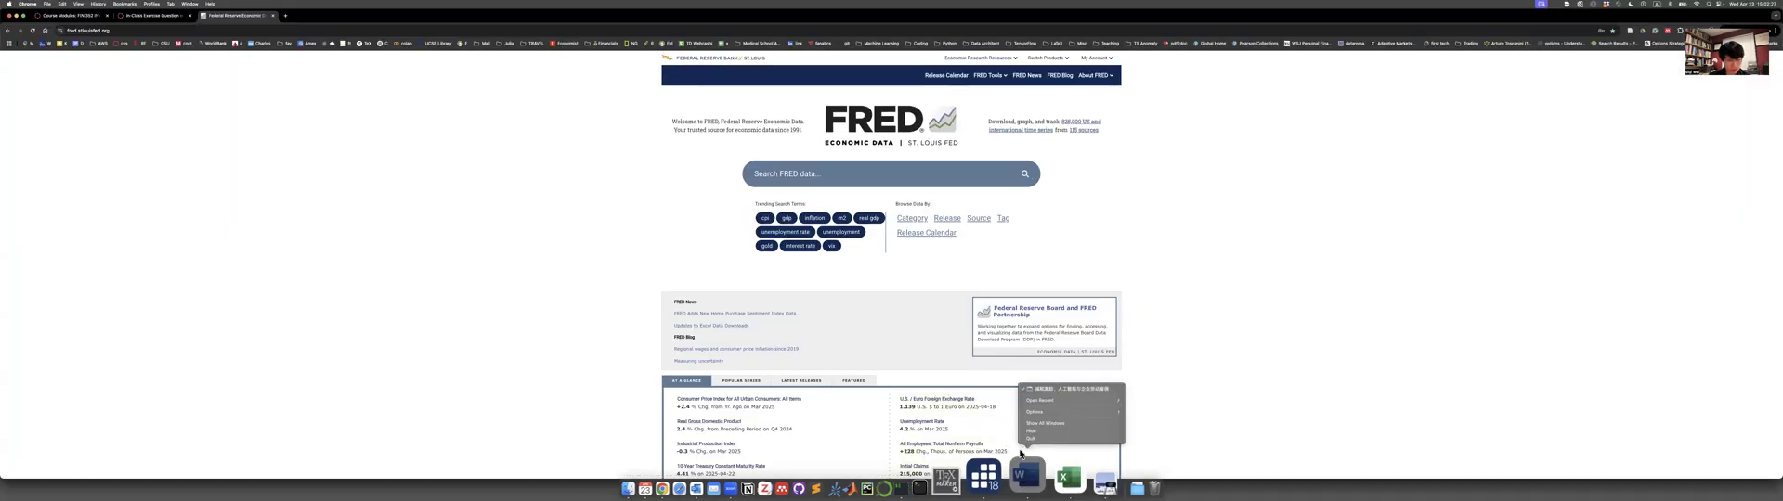
left_click(1027, 439)
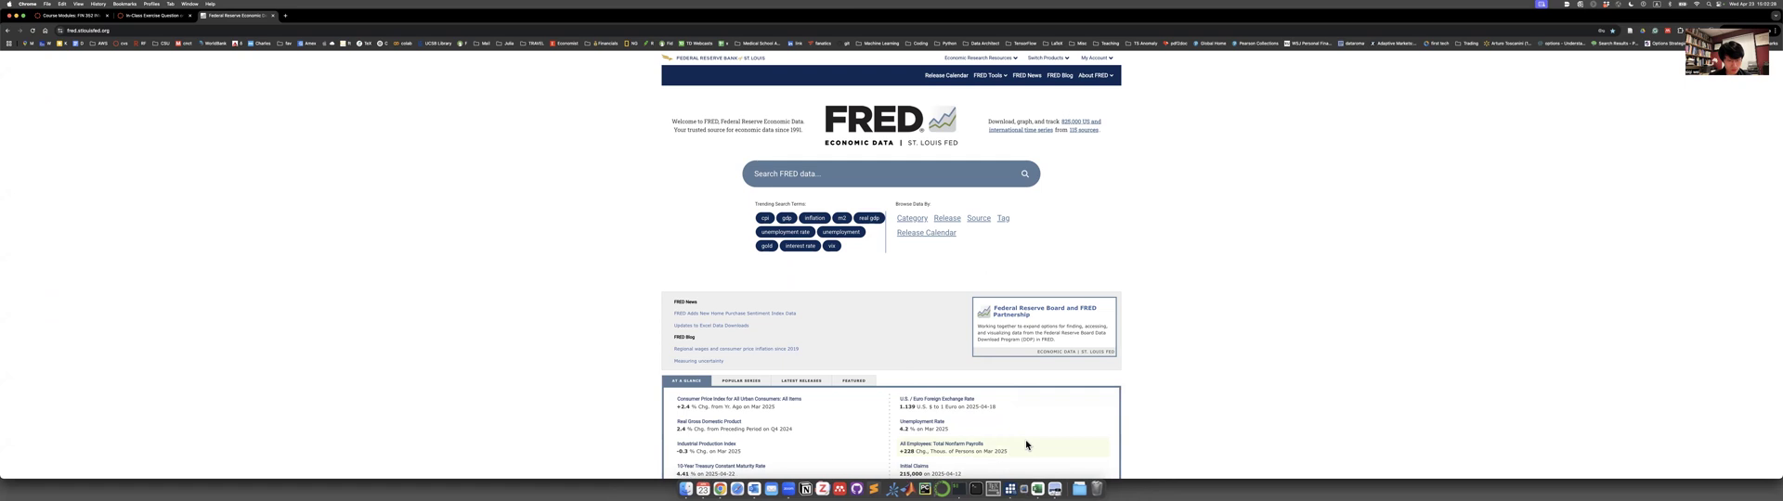
left_click(1056, 466)
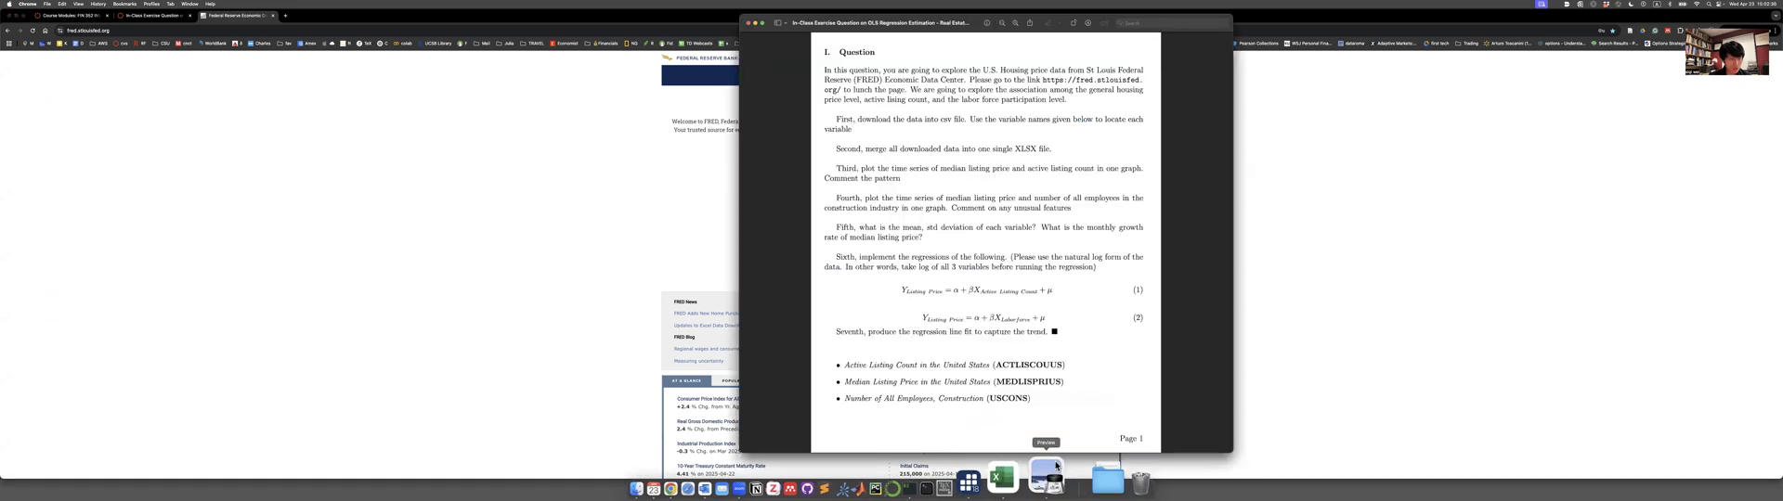
double_click(1012, 365)
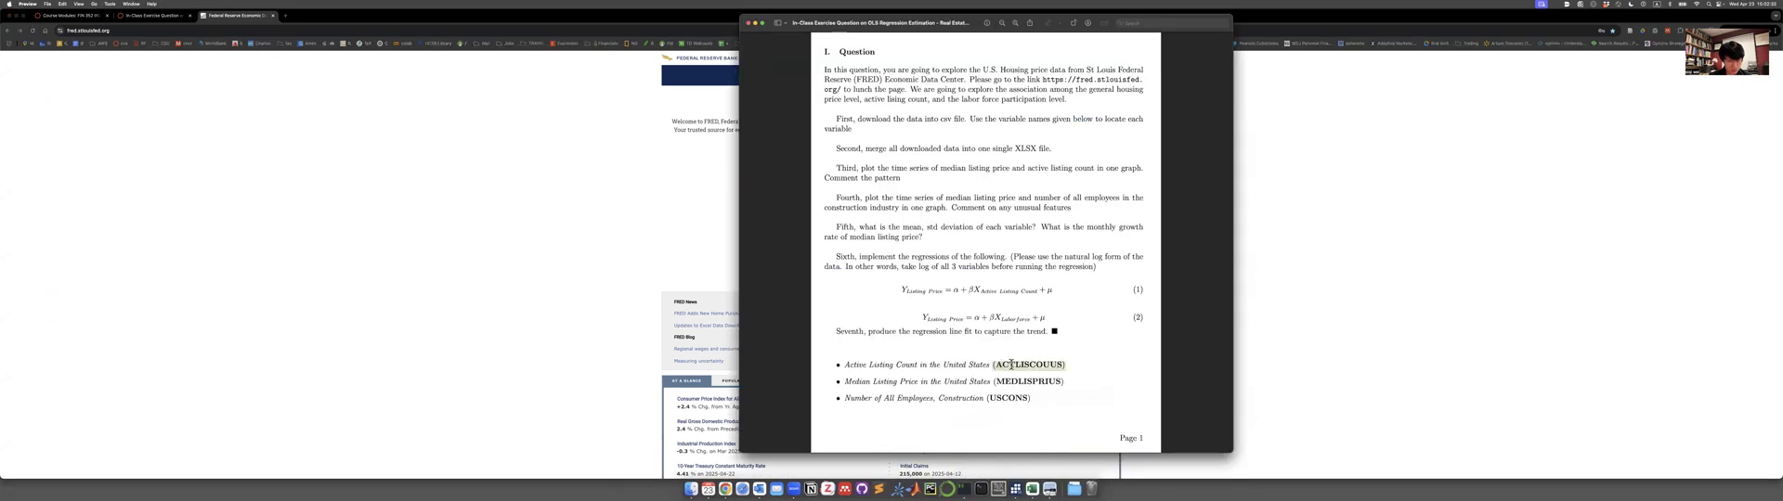
left_click(1024, 364)
double_click(1023, 381)
key("super+c")
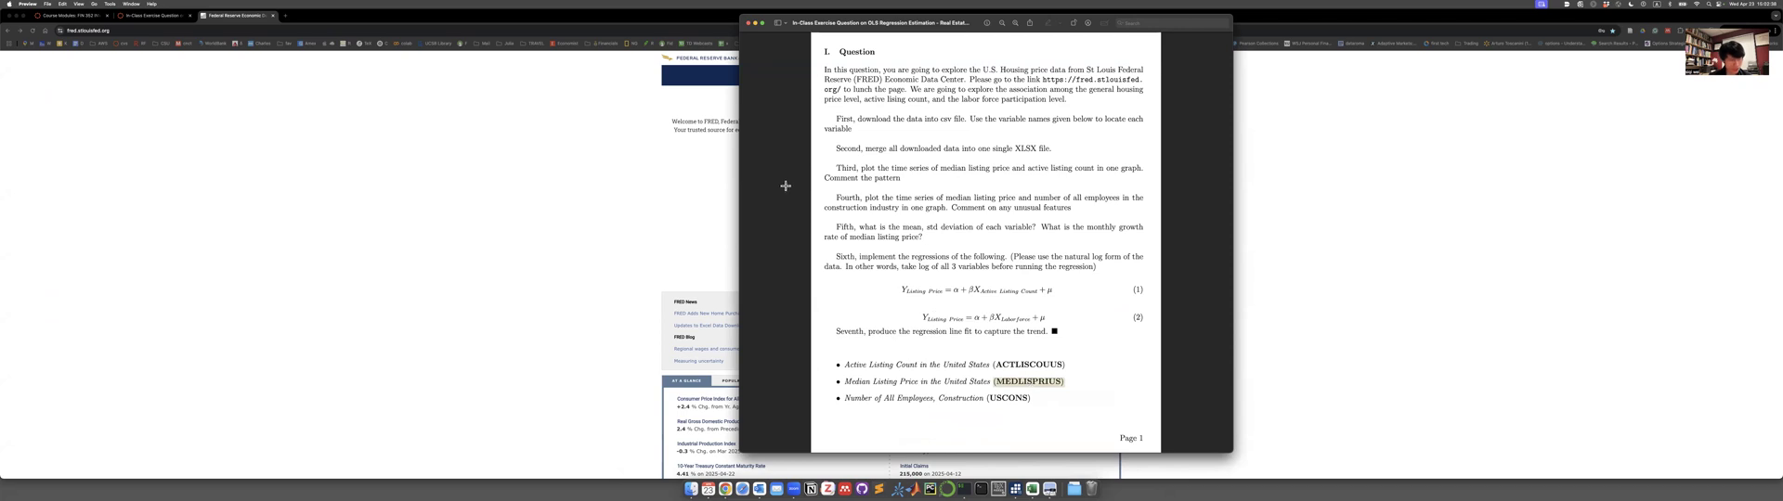
key("super+Tab")
left_click(796, 174)
key("super+v")
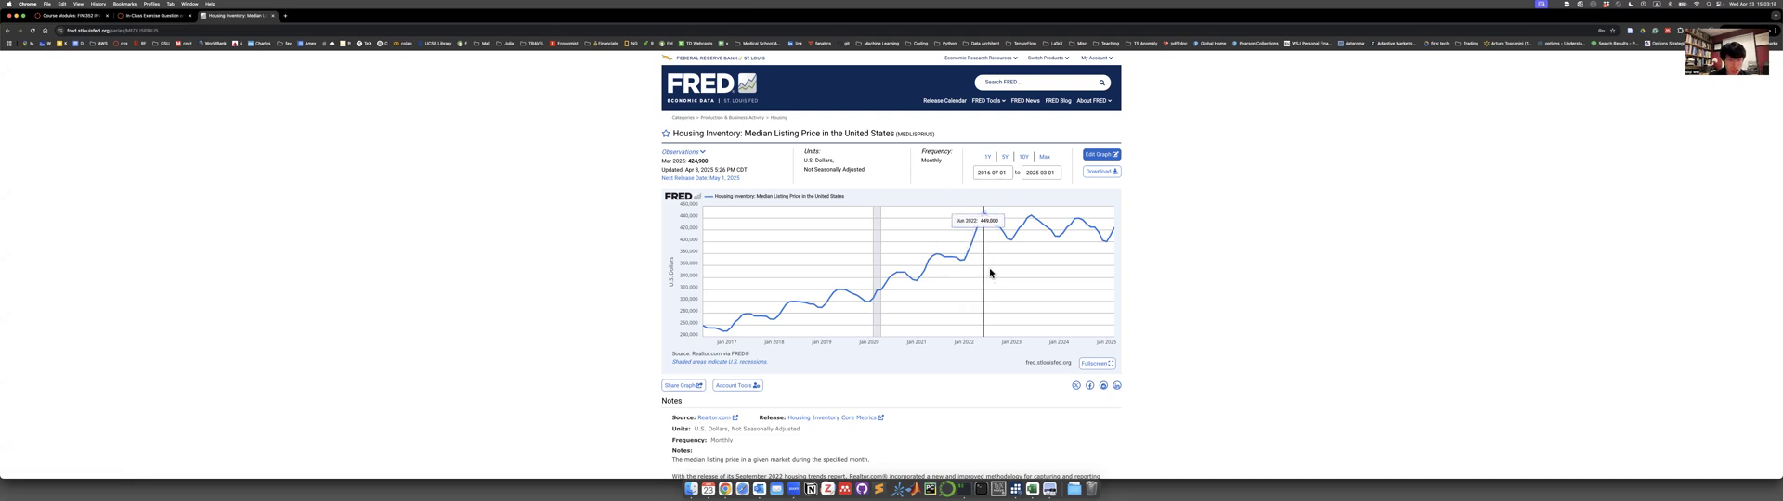
Limit the median listing price series to the last five years and download it as CSV.
left_click(1004, 157)
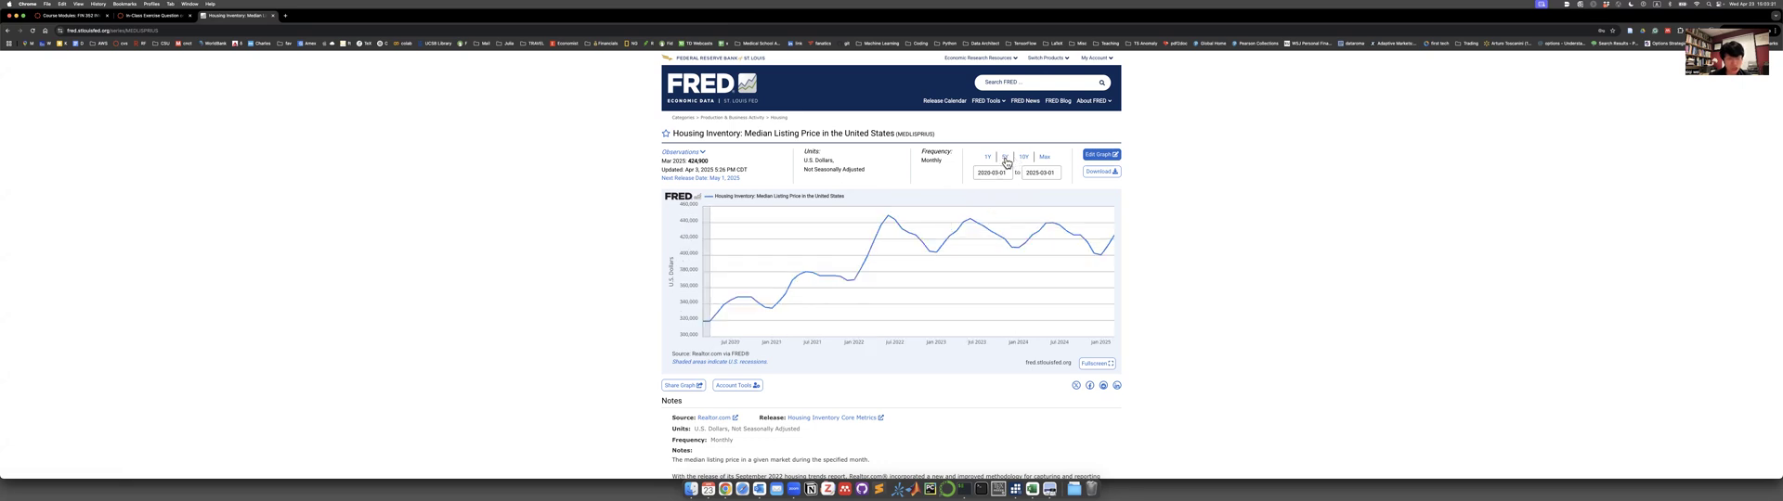
left_click(1105, 174)
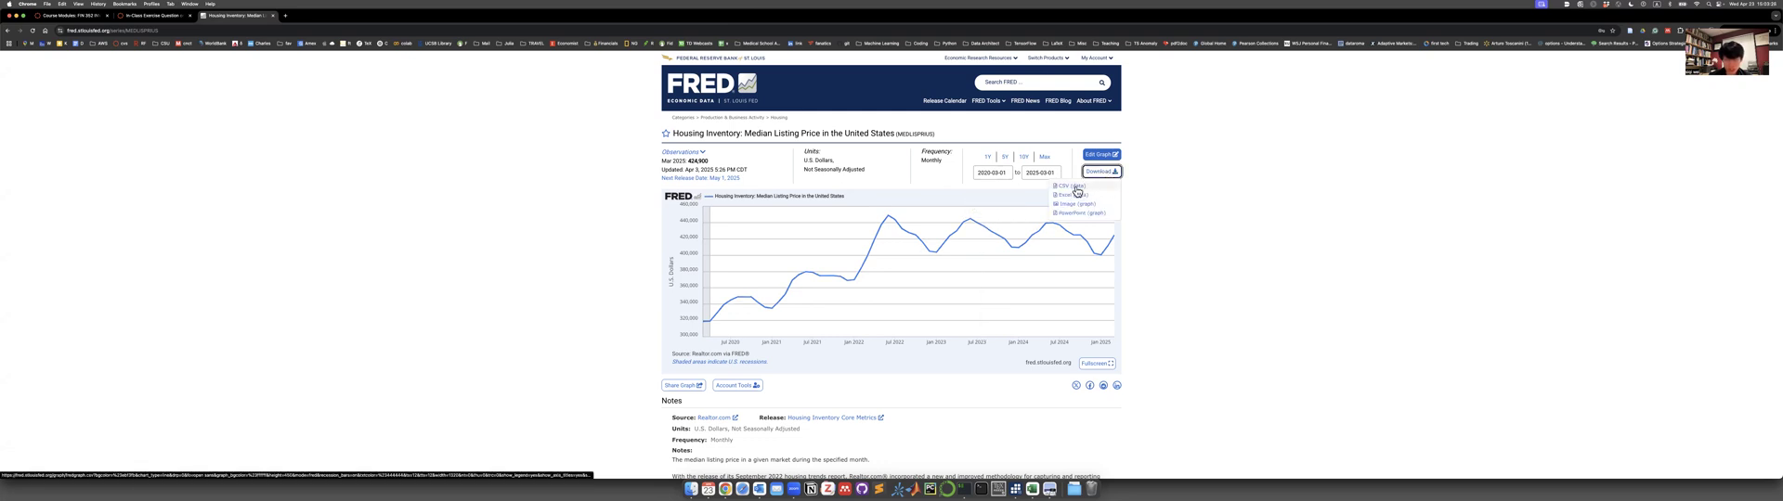
left_click(1075, 187)
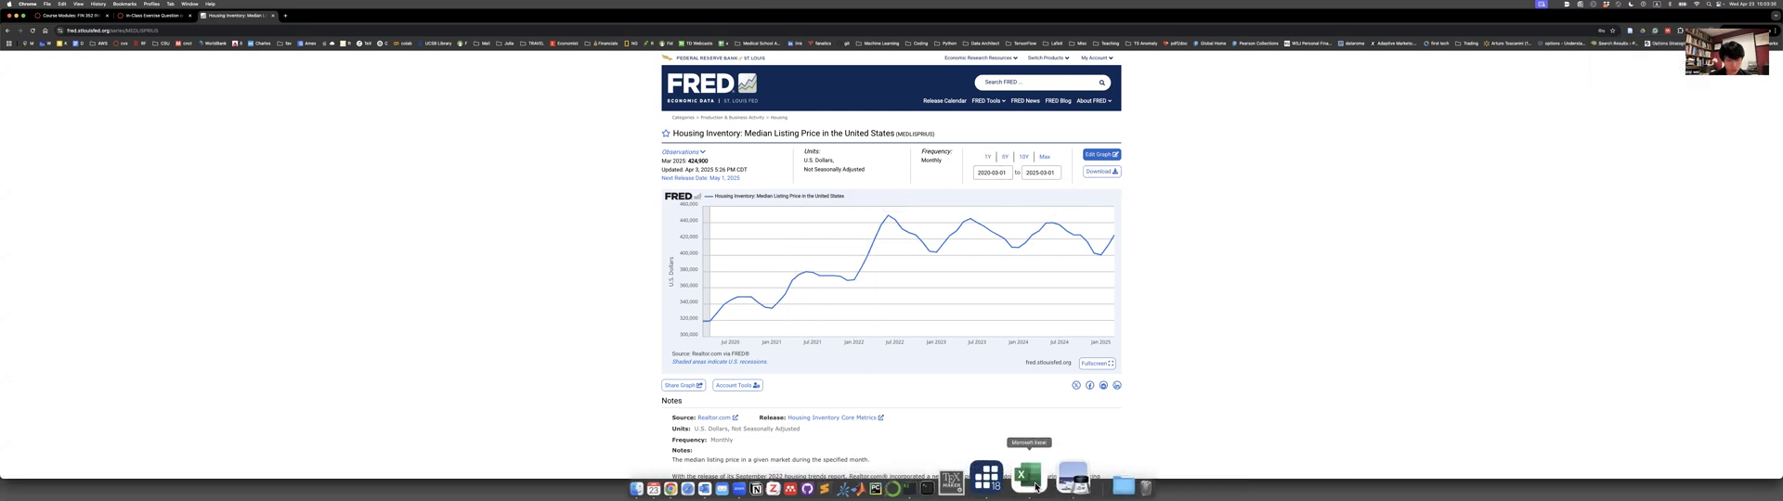
Copy ACTLISCOUUS from the exercise sheet in Preview, open that series on FRED in the browser, and download it as CSV.
left_click(1051, 476)
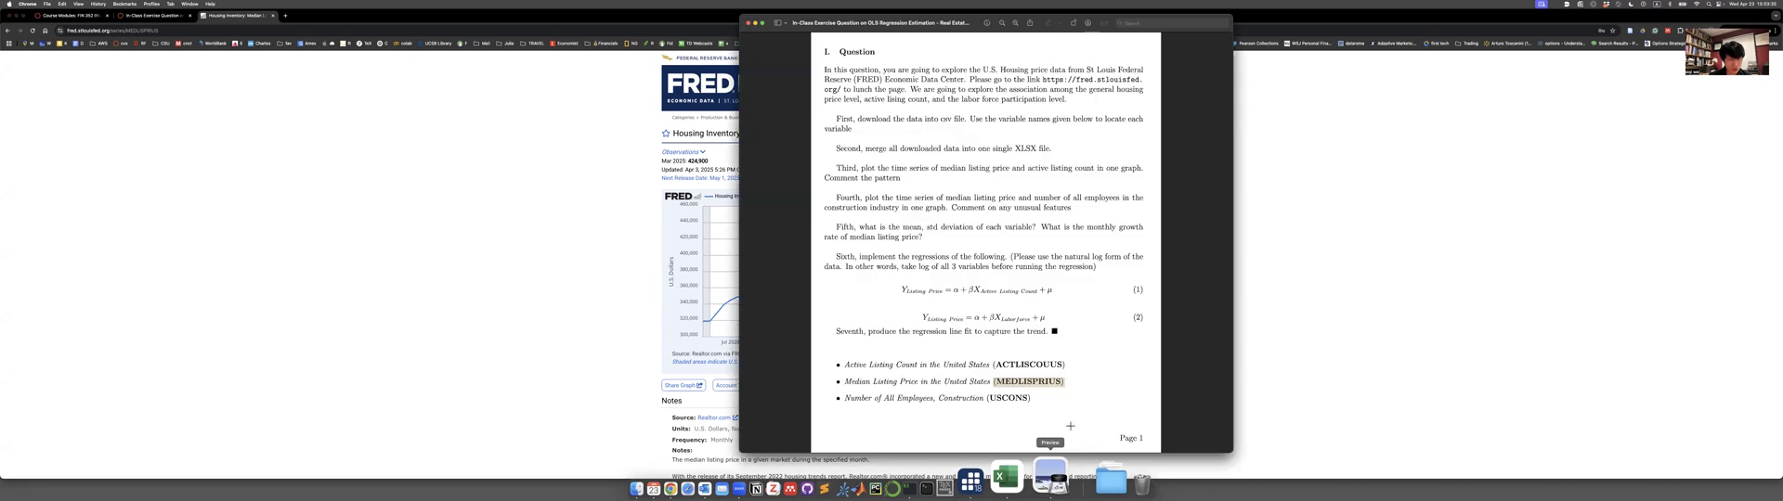
double_click(1018, 364)
key("ctrl+c")
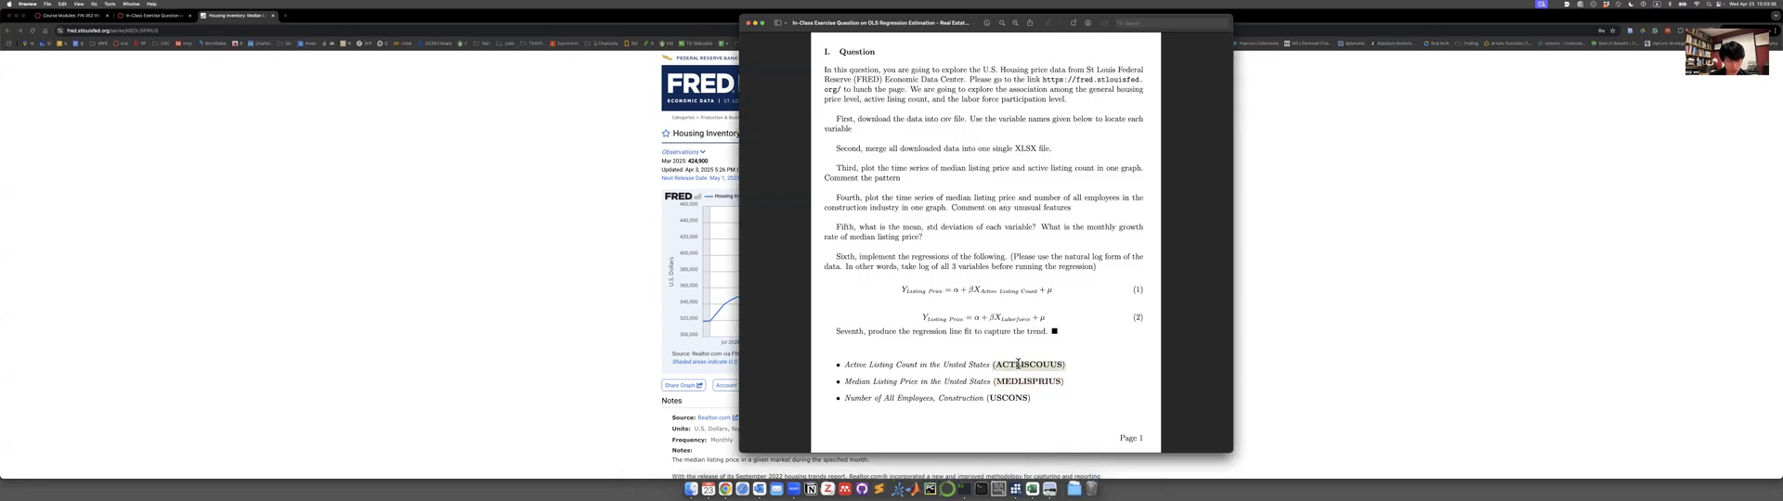
left_click(1388, 259)
left_click(1032, 83)
key("ctrl+v")
key("Return")
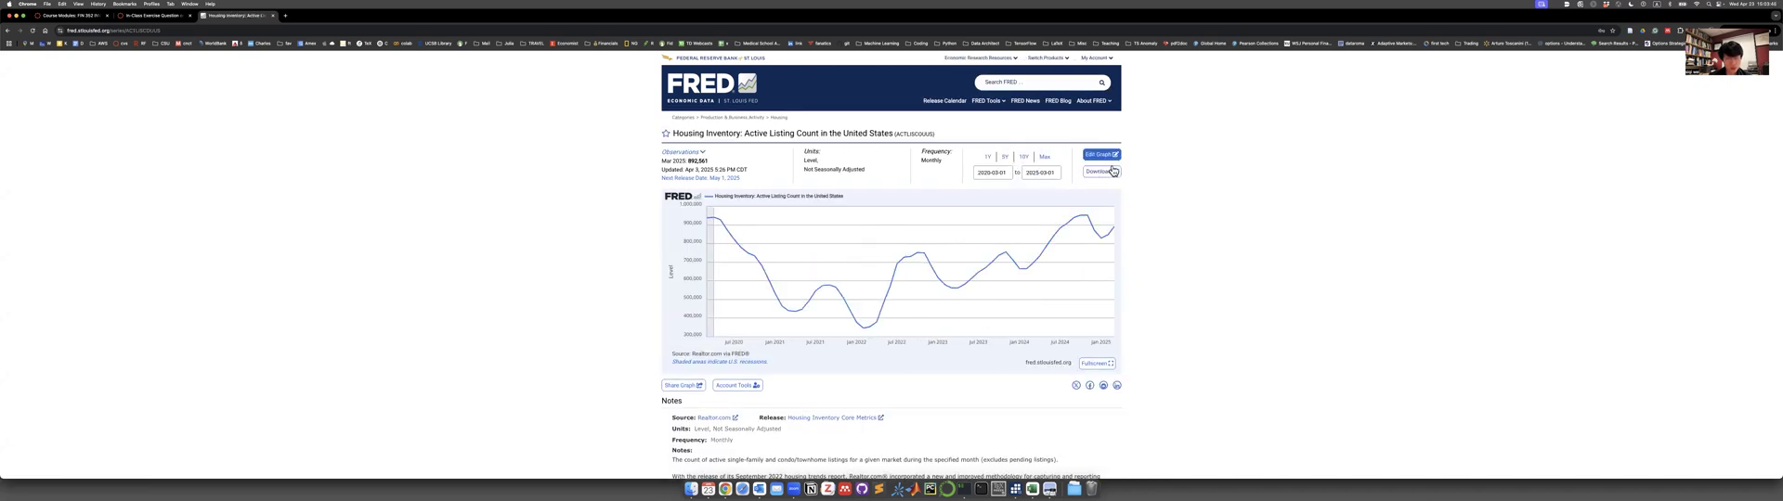
left_click(1110, 175)
left_click(1097, 190)
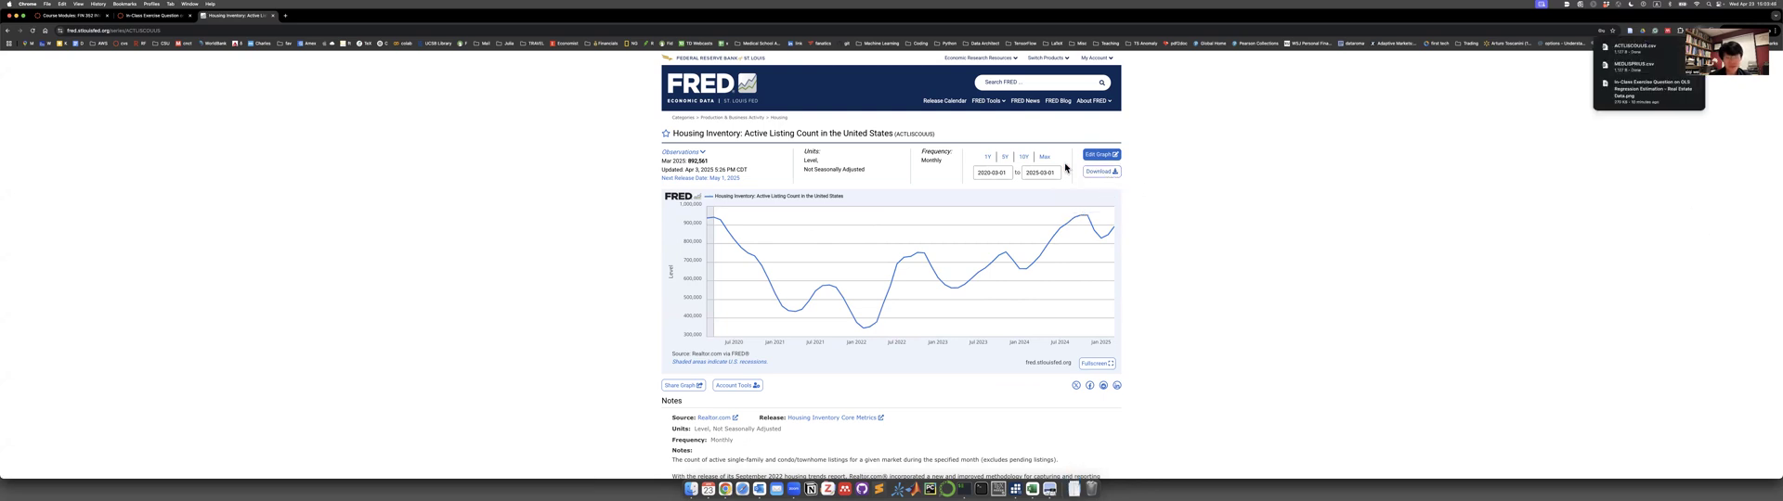
Copy the variable name USCONS from the exercise sheet in Preview and open that construction employment series on FRED.
left_click(1028, 478)
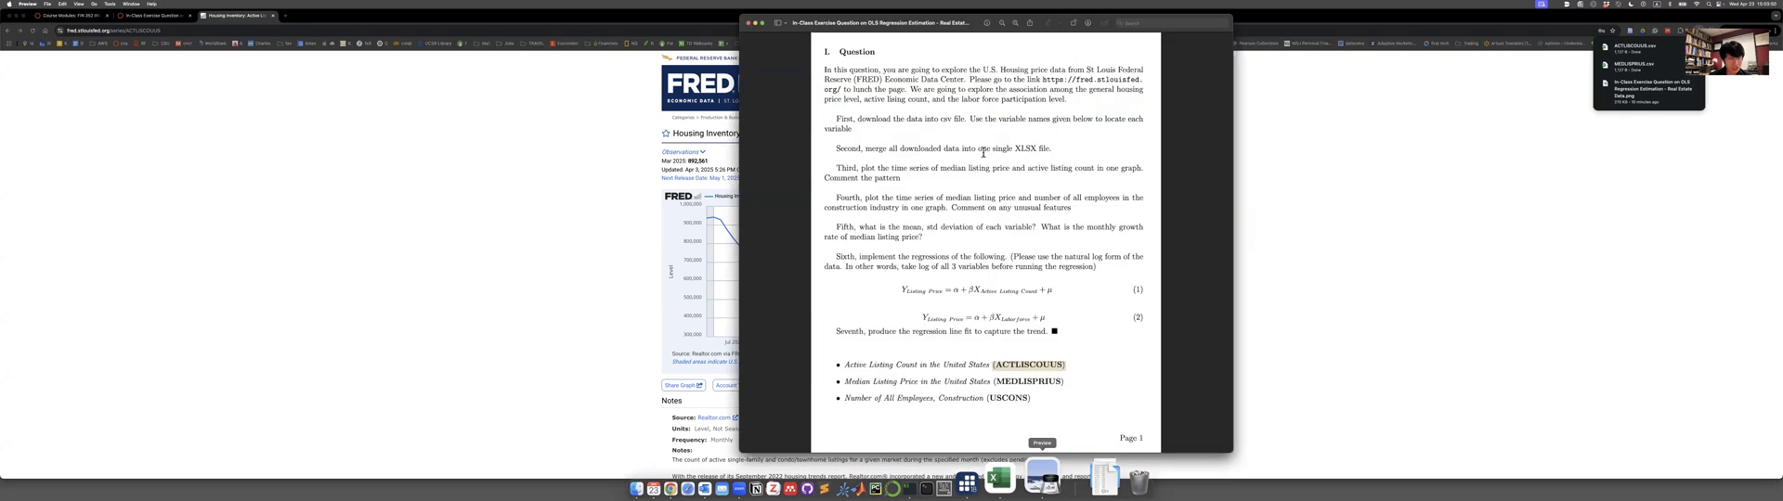
double_click(1005, 398)
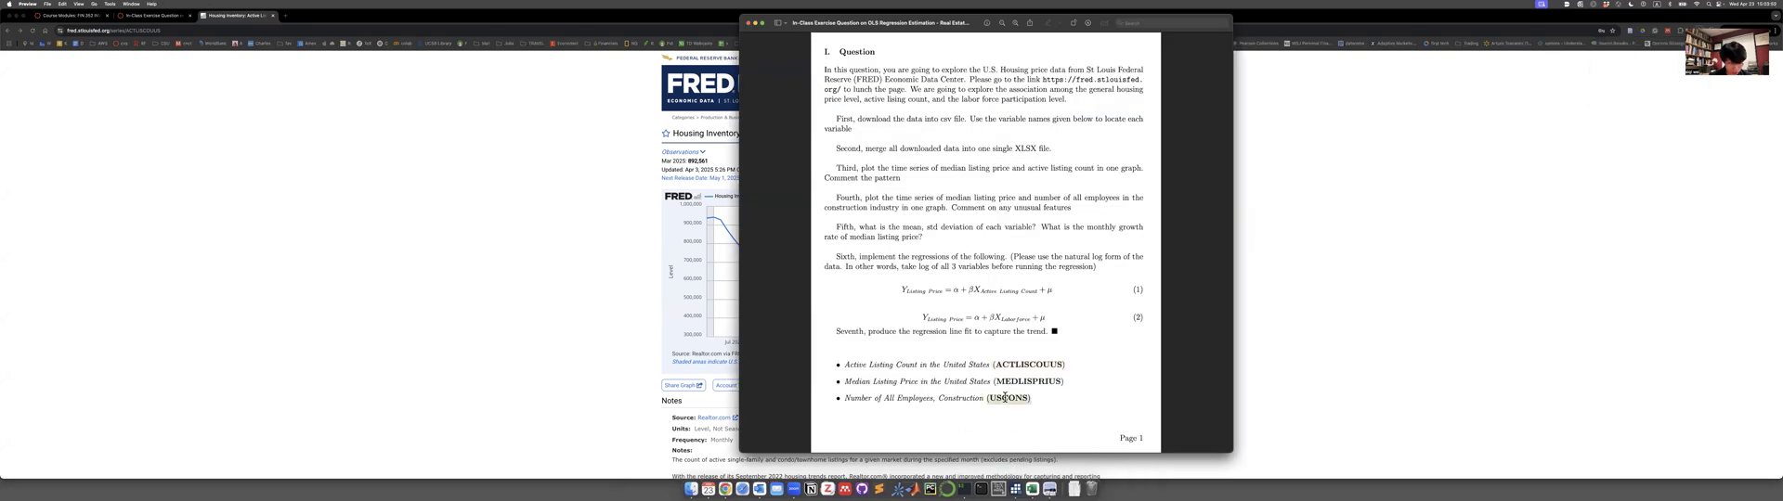
left_click(1305, 277)
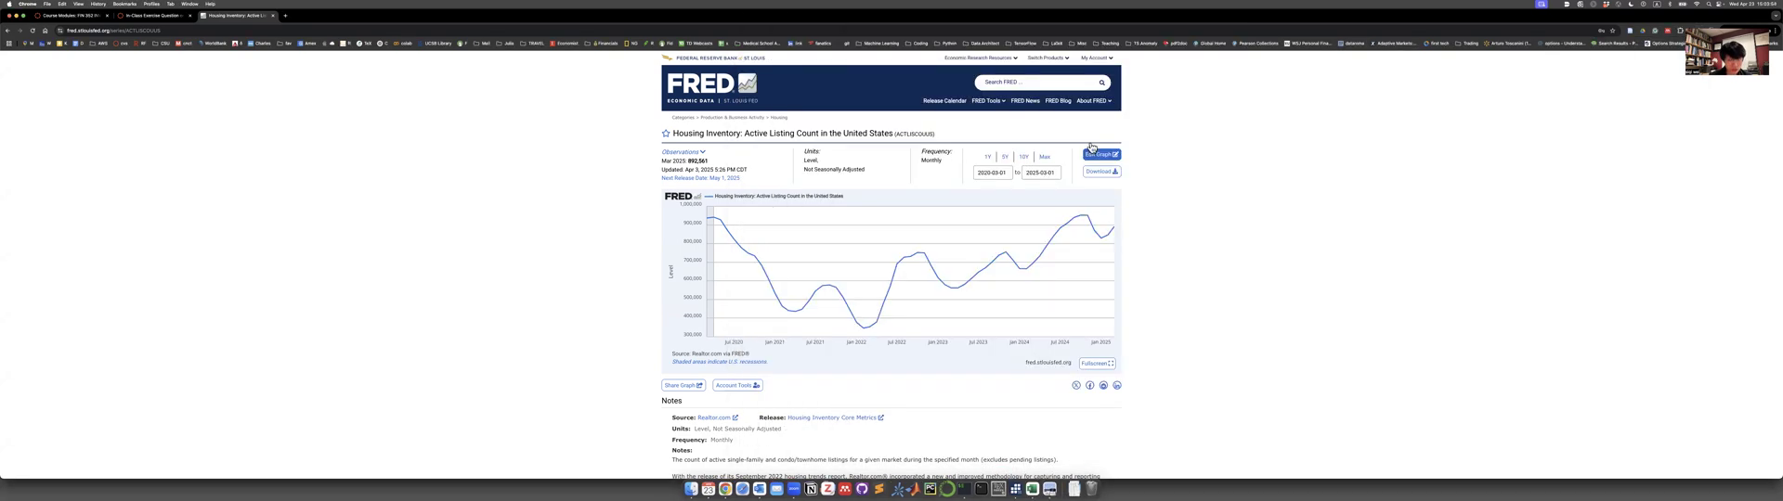
left_click(1054, 85)
left_click(1053, 103)
Limit the construction employment series to the last five years and download it as CSV.
left_click(1004, 160)
left_click(1099, 174)
left_click(1095, 190)
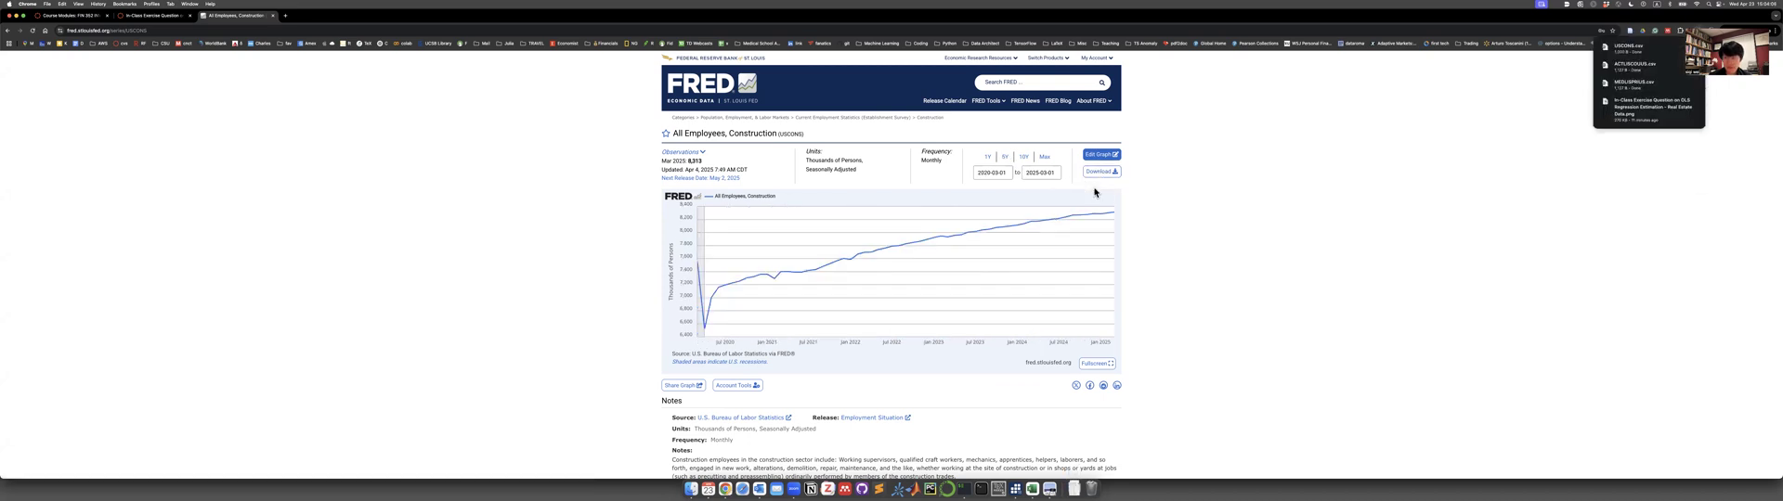
Open the Downloads folder in Finder and open the USCONS, ACTLISCOUUS and MEDLISPRIUS CSV files in Excel.
left_click(1073, 489)
left_click(1107, 300)
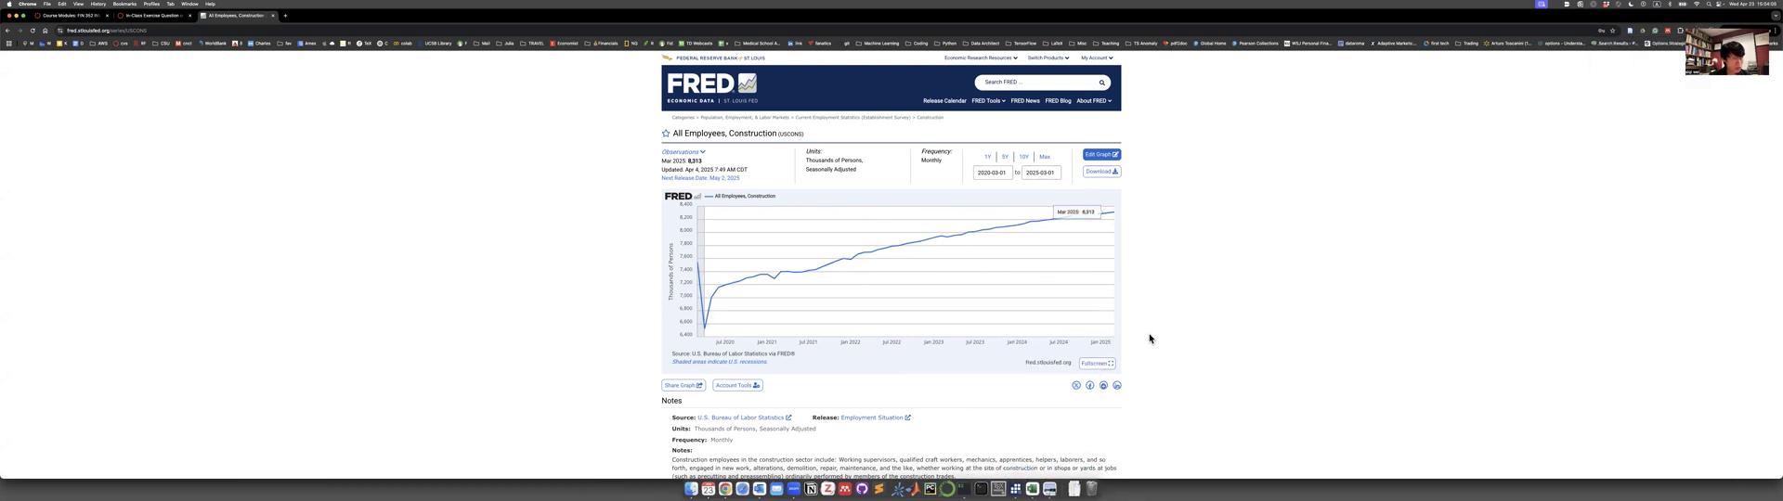
left_click(1074, 490)
left_click(1103, 300)
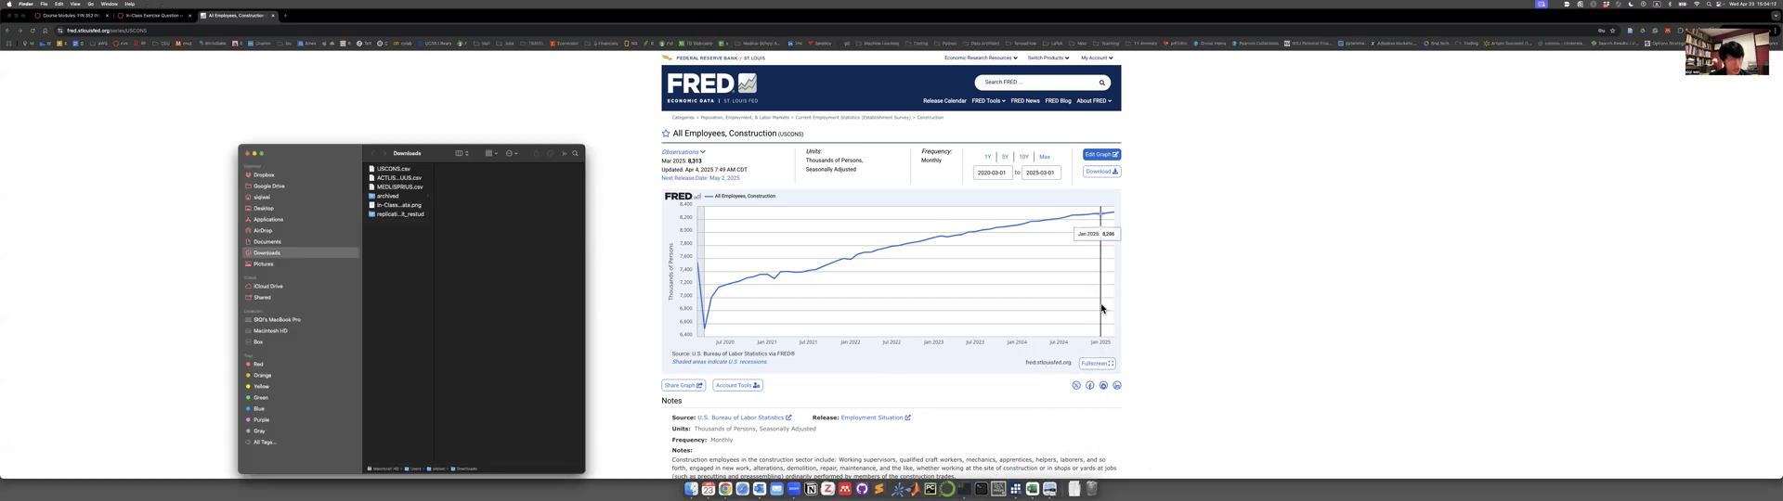
left_click(409, 170)
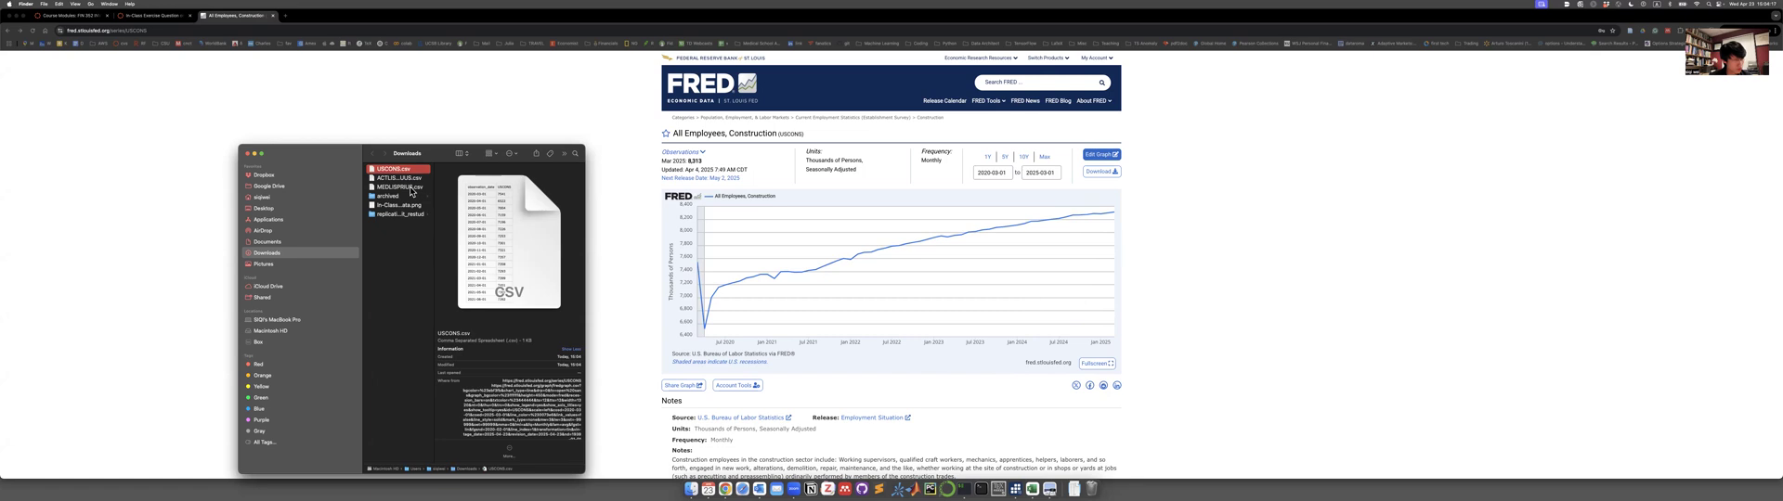
left_click(411, 187, "shift")
double_click(410, 189)
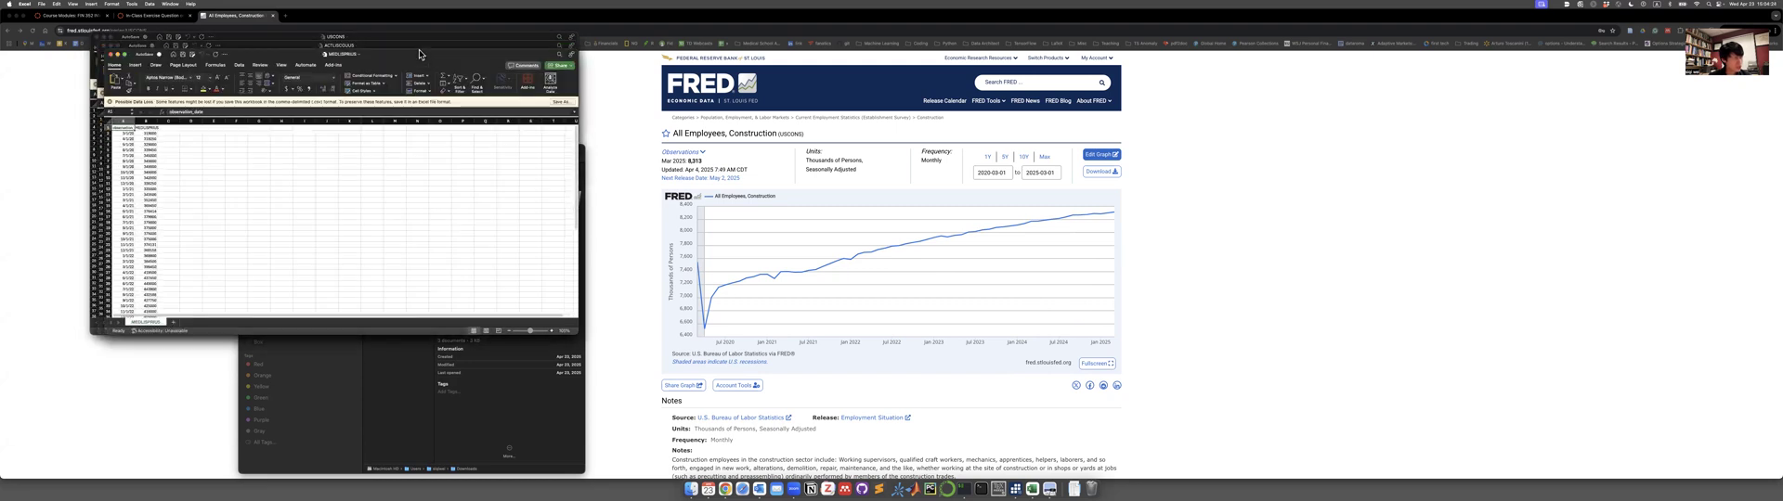
Create a blank workbook, save it to the Desktop as "OLS Example - Housing Price", and enlarge its window.
left_click(406, 218)
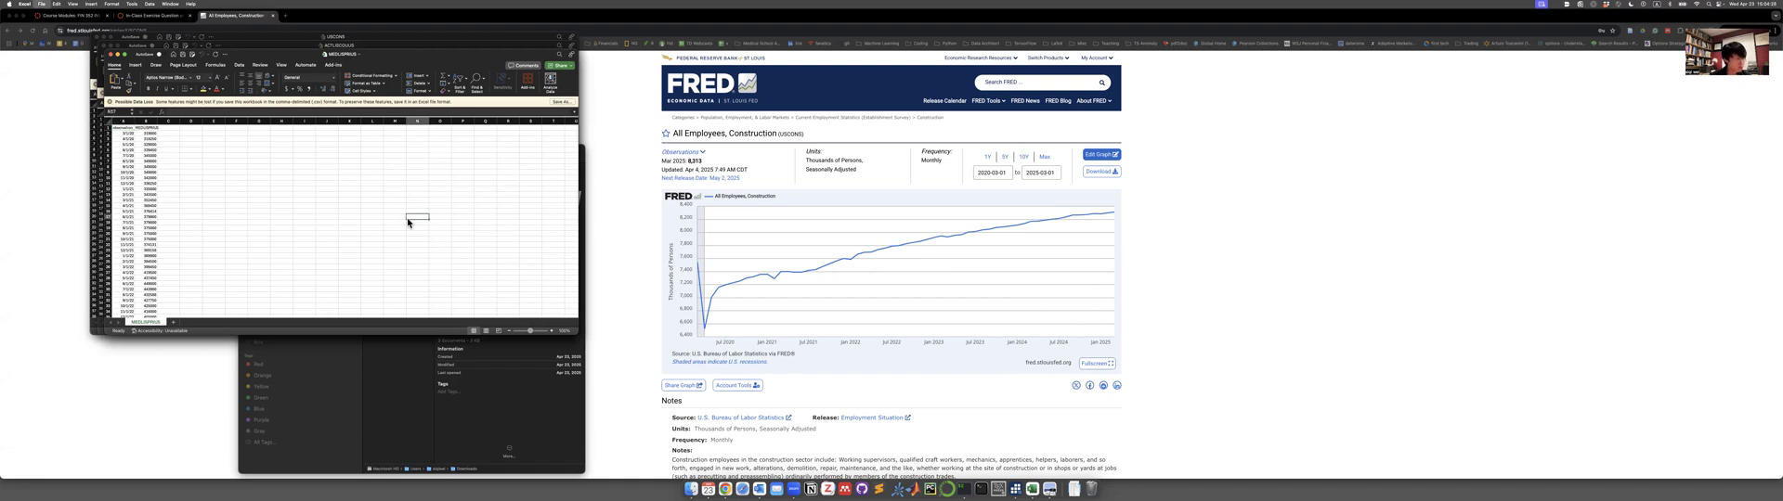
key("super+n")
left_click_drag(470, 60, 925, 56)
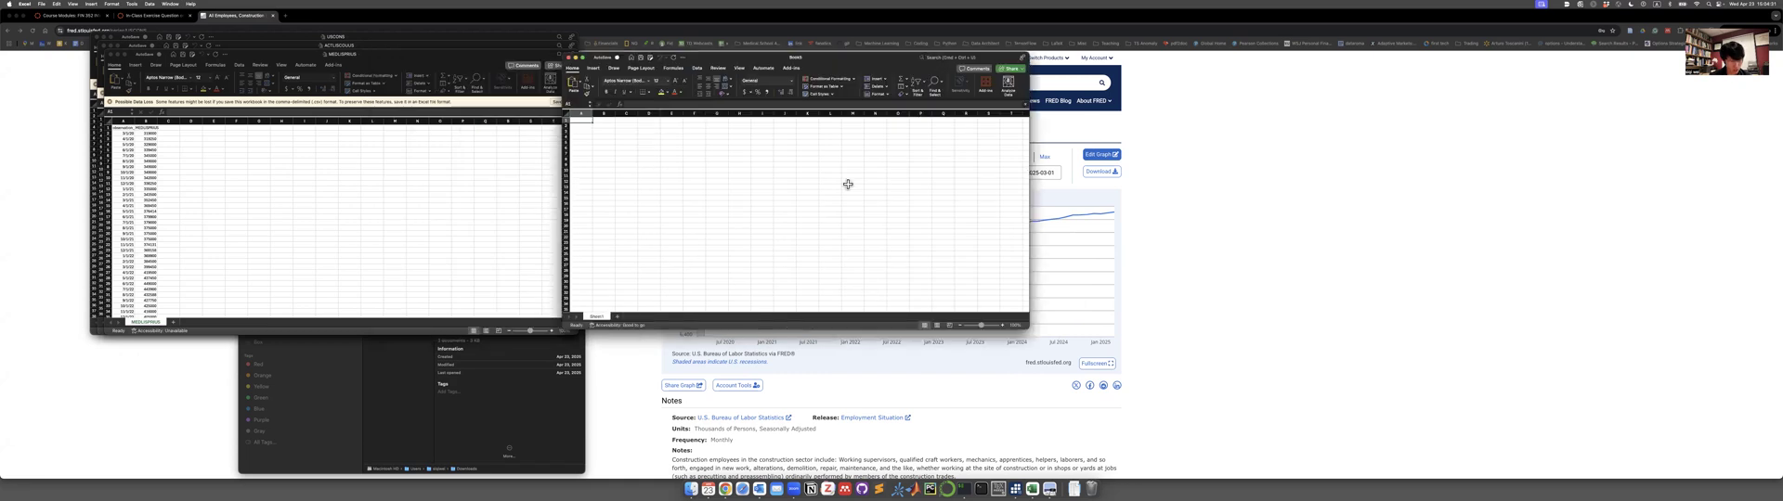
key("super+s")
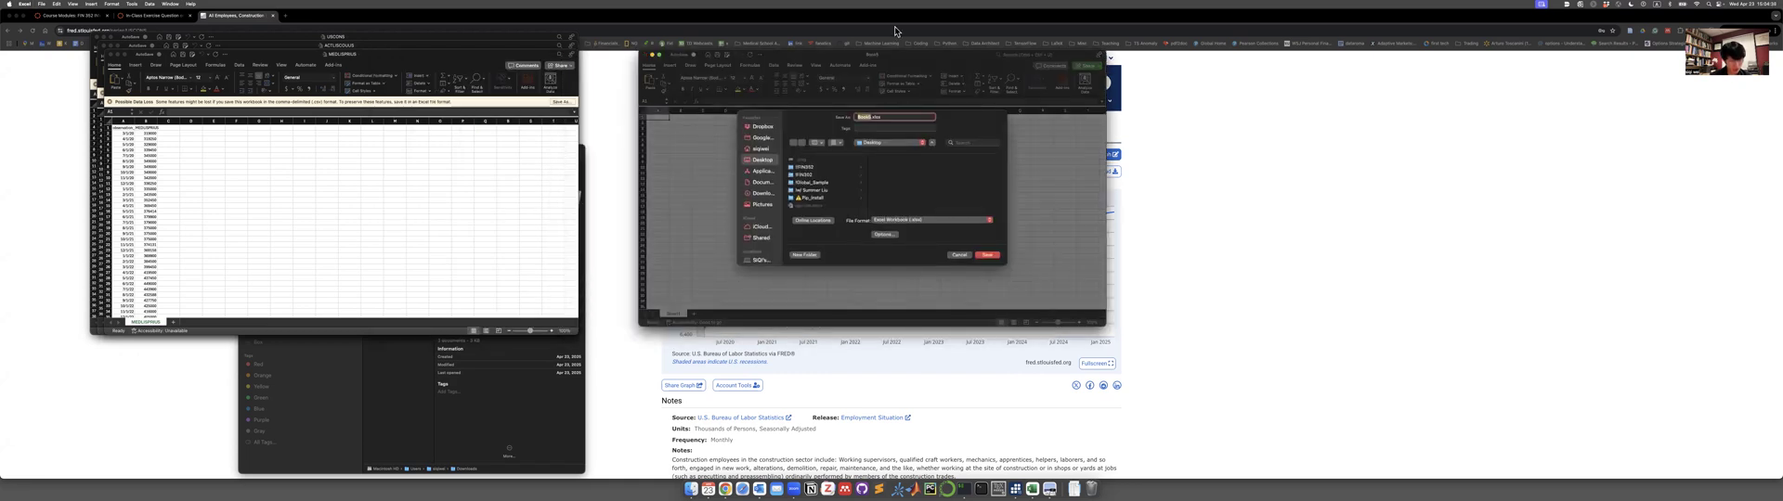
type("OLS Example - Housing Price")
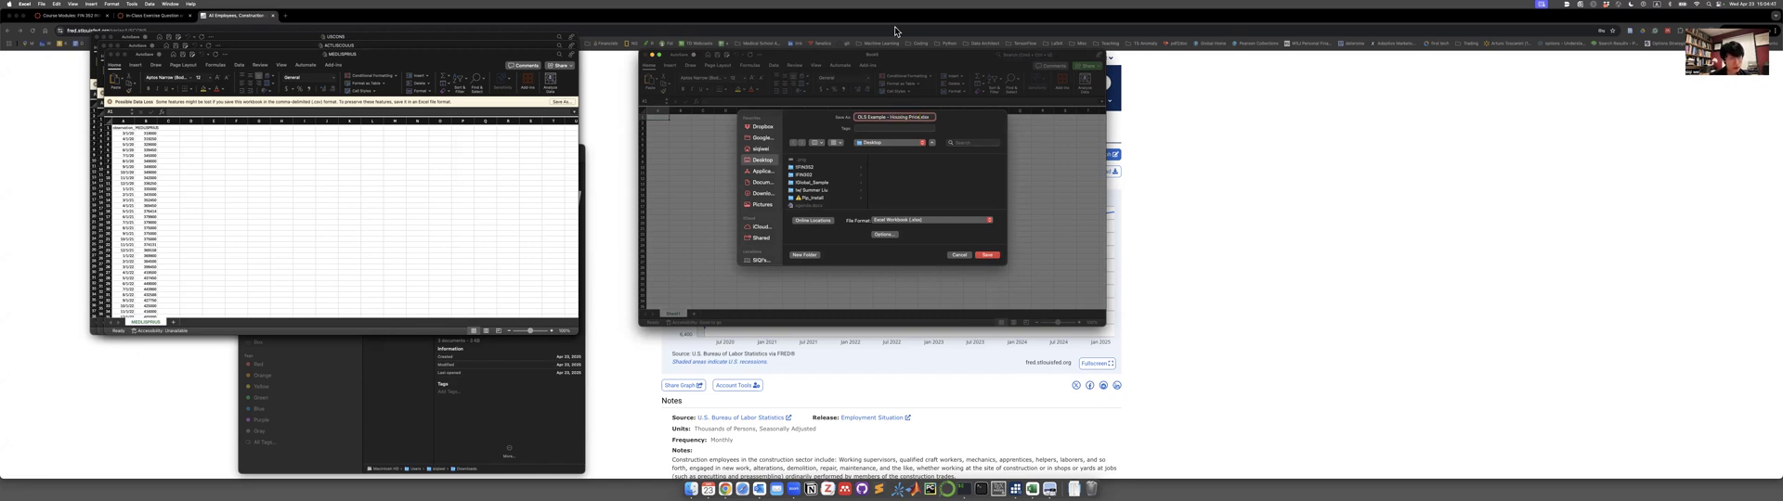
left_click(854, 209)
left_click(987, 255)
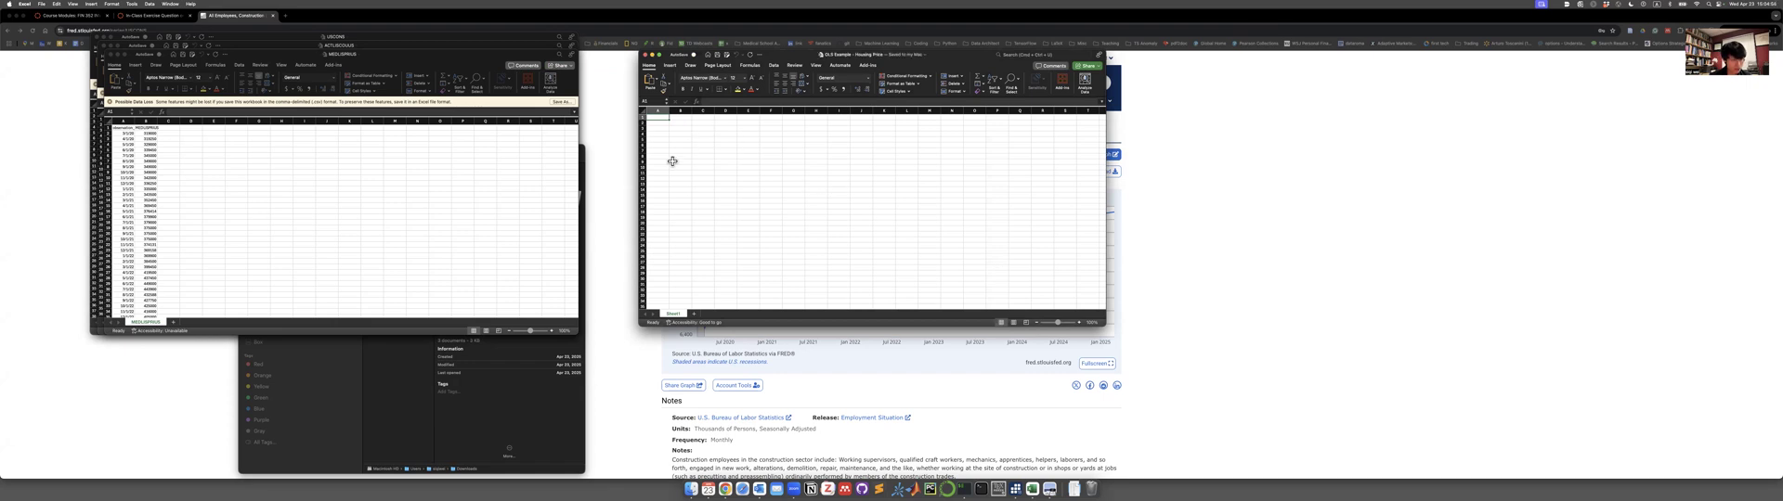
left_click_drag(1133, 361, 1187, 433)
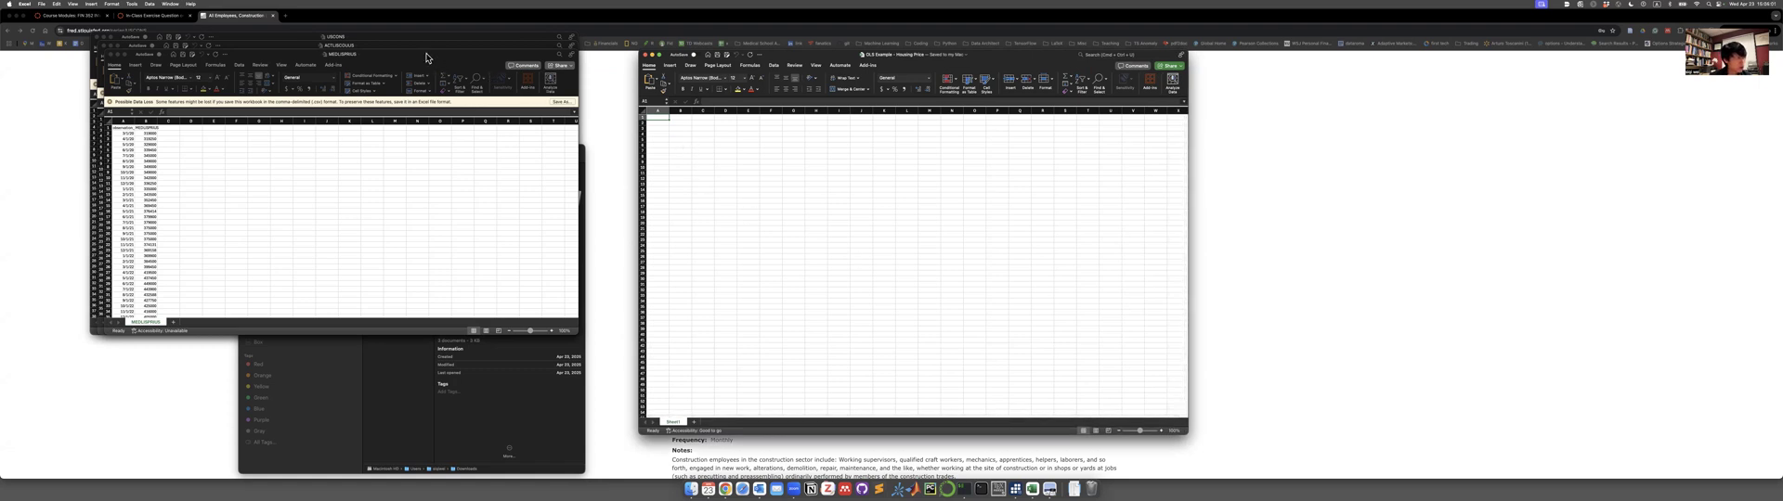
Copy the date and price columns from the MEDLISPRIUS file into columns A and B of the new workbook.
left_click_drag(418, 52, 497, 123)
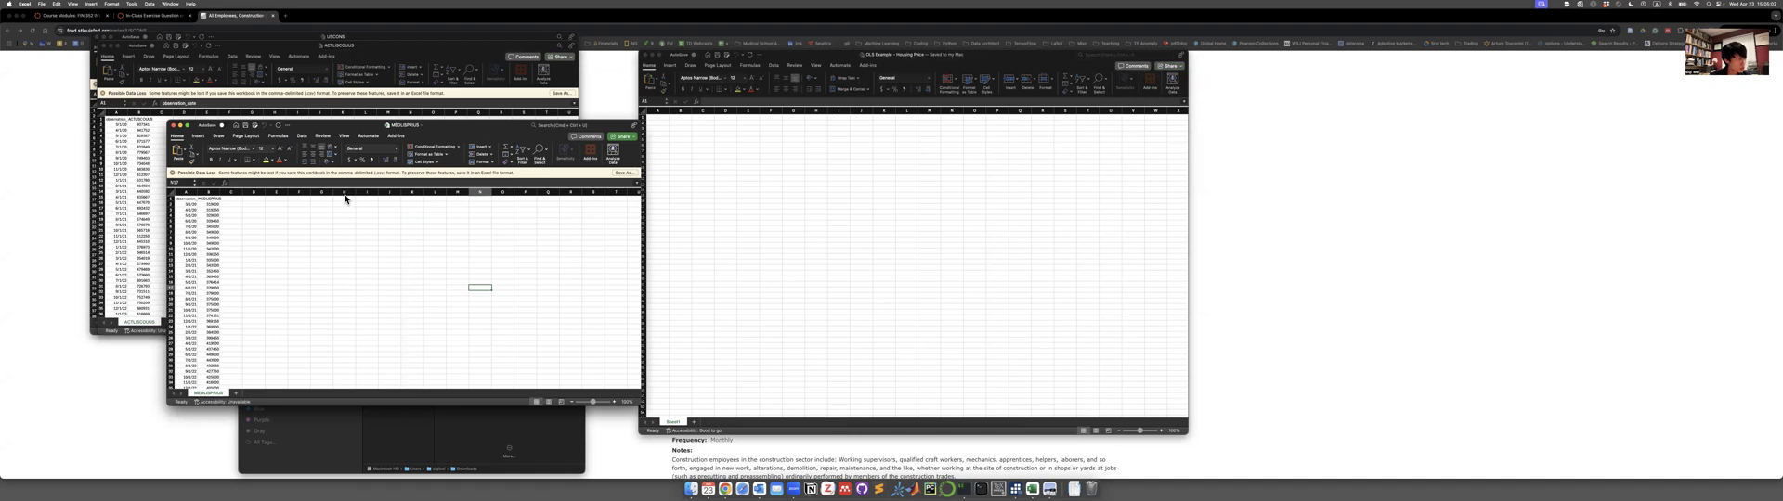
left_click_drag(190, 200, 217, 374)
key("super+c")
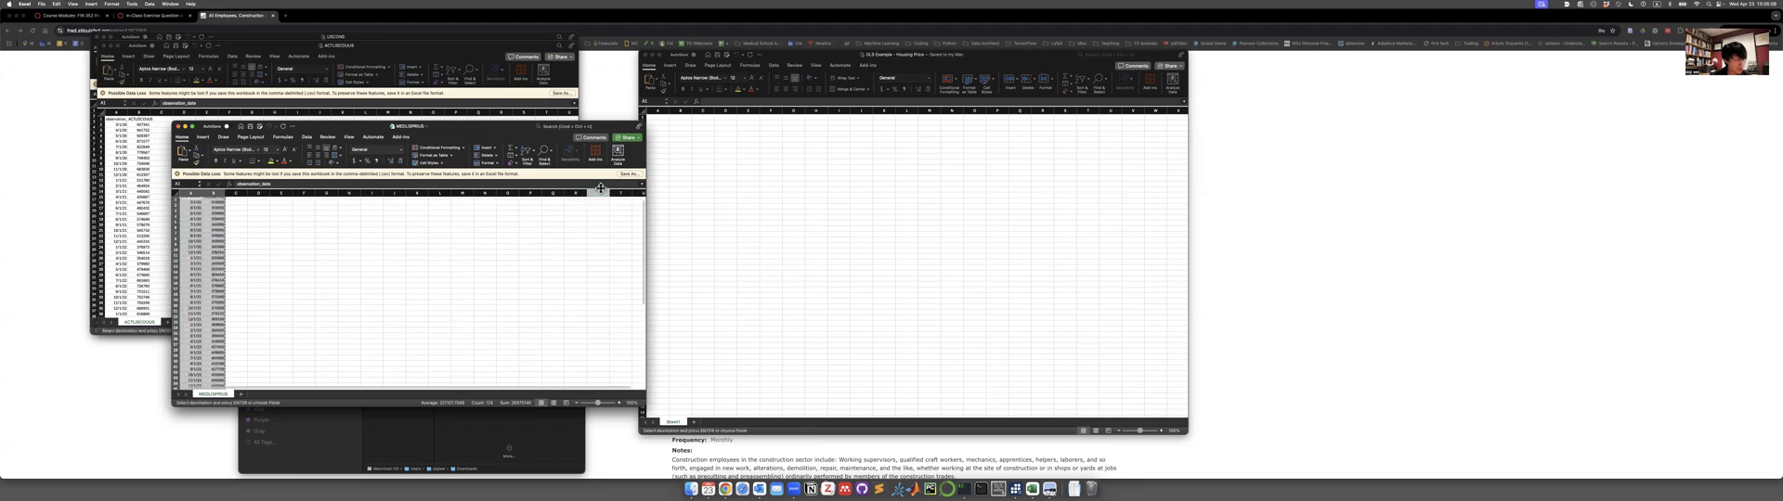
left_click(704, 144)
key("super+v")
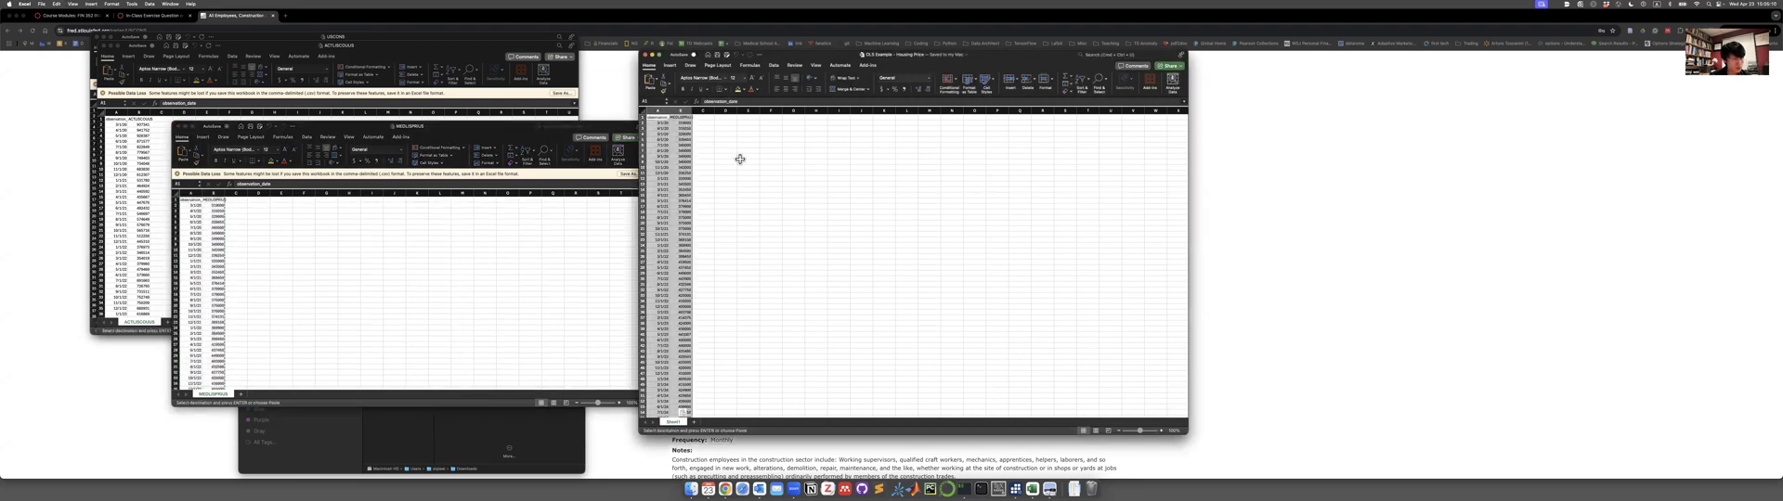
Rename the MEDLISPRIUS header in cell B1 to Price.
left_click(675, 122)
double_click(692, 111)
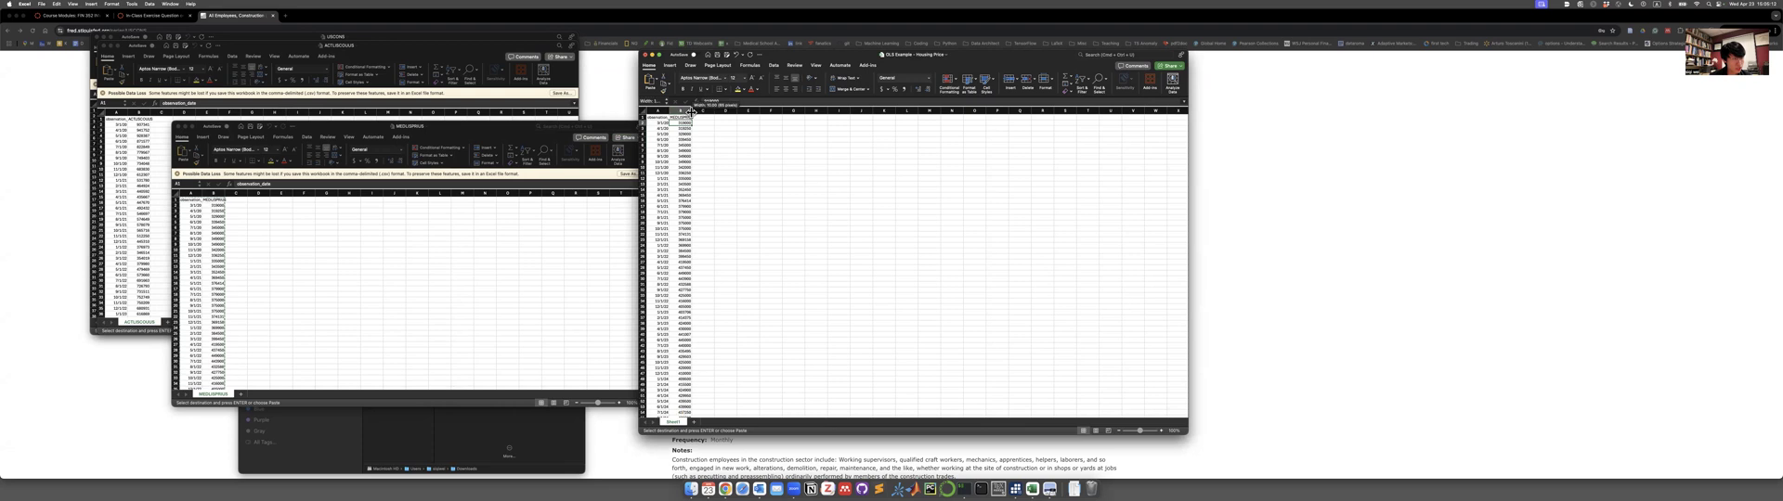
left_click(684, 117)
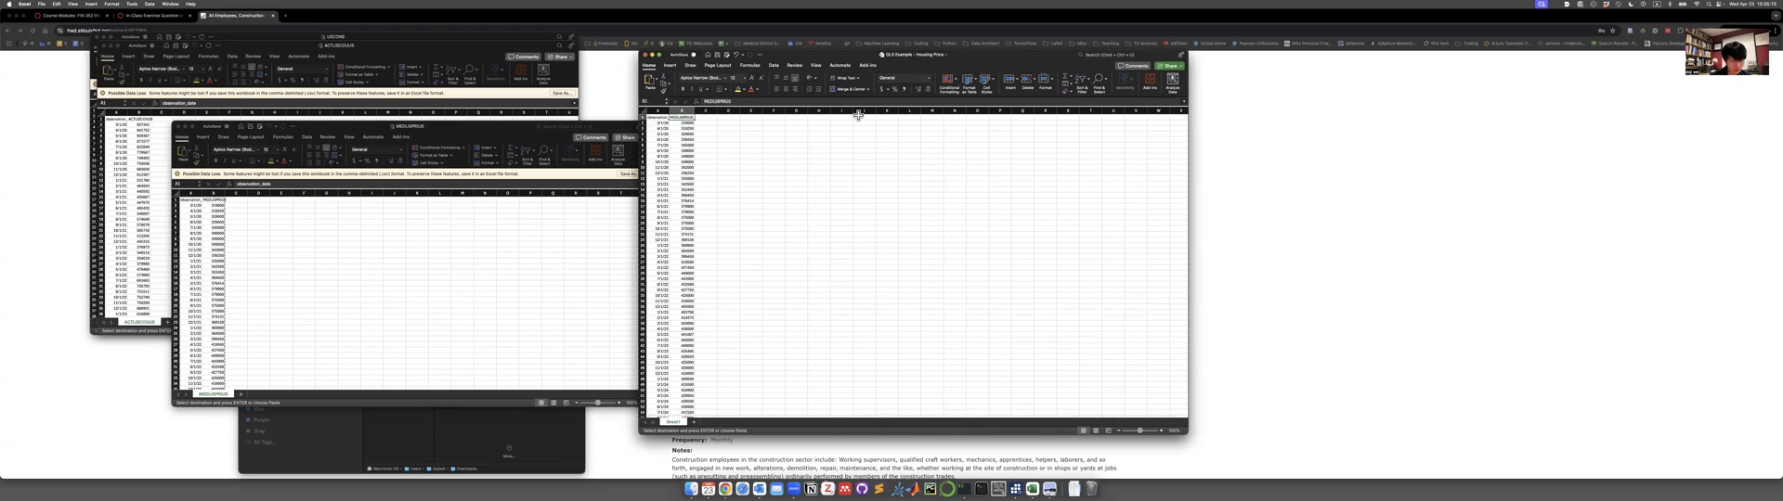
type("Hrice")
key("Return")
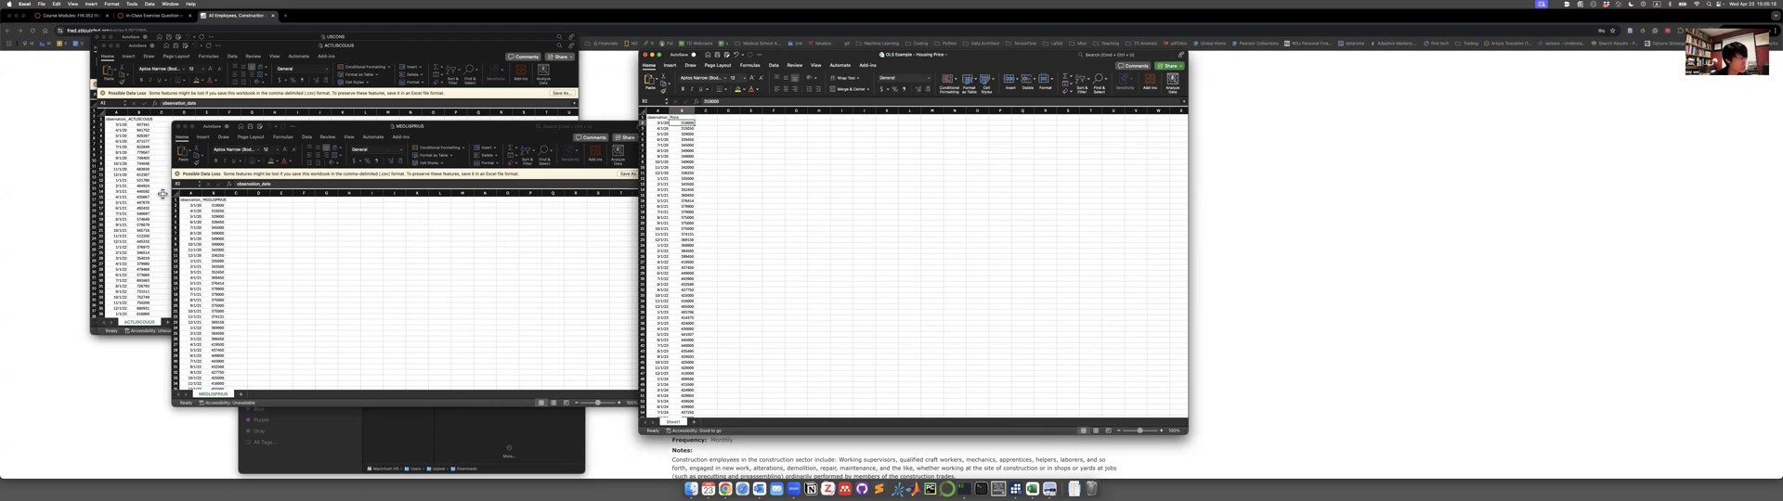
Copy the ACTLISCOUUS data column into column C of the housing price workbook and rename its header Inventory.
left_click(115, 146)
left_click_drag(135, 119, 142, 298)
key("super+c")
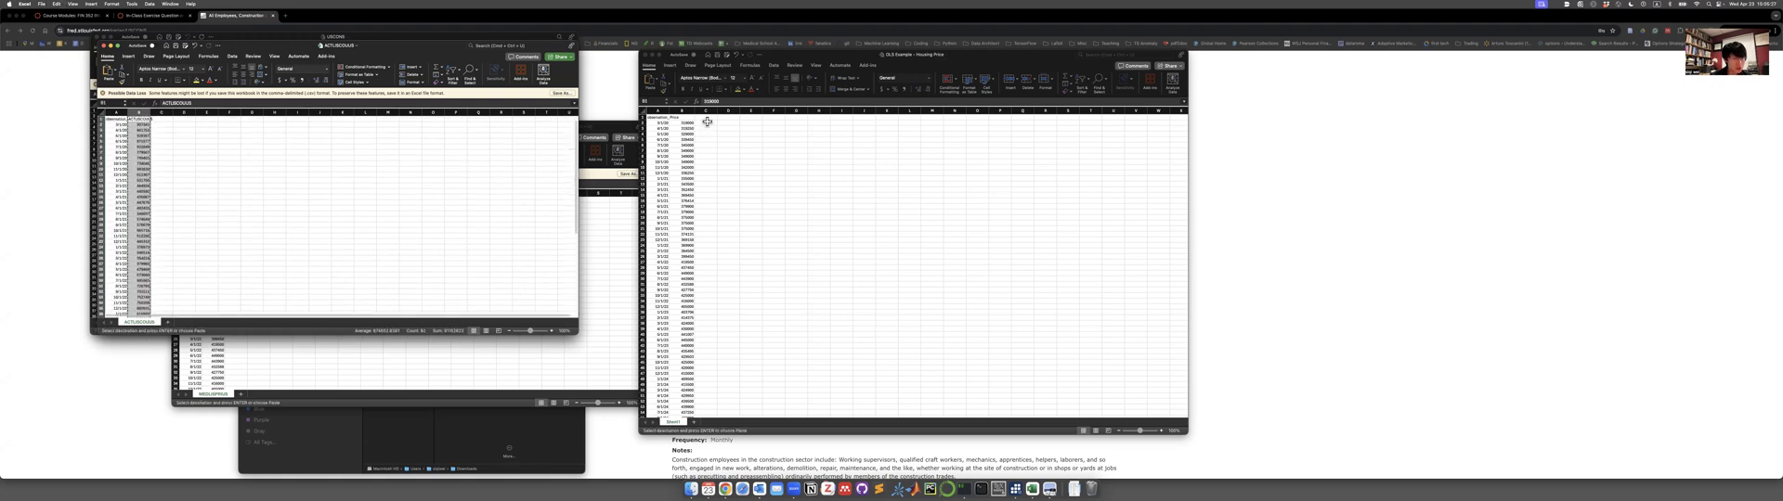
left_click(708, 118)
left_click(708, 118)
key("super+v")
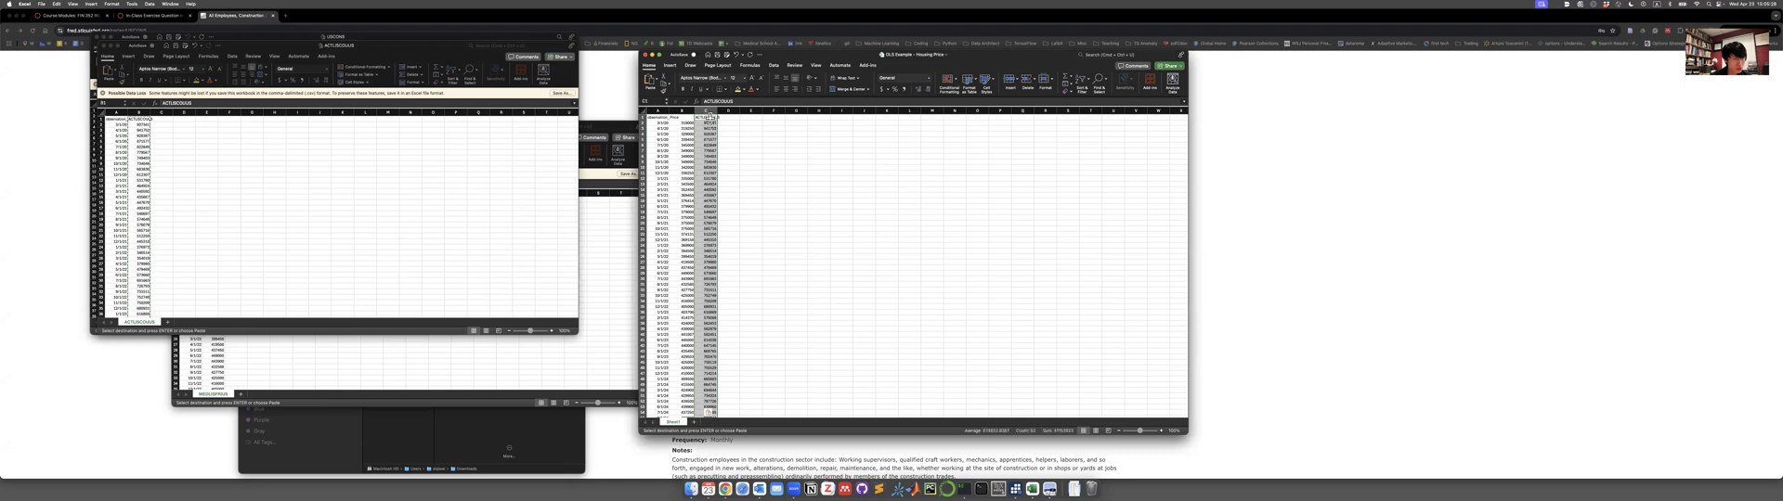
type("Inventory")
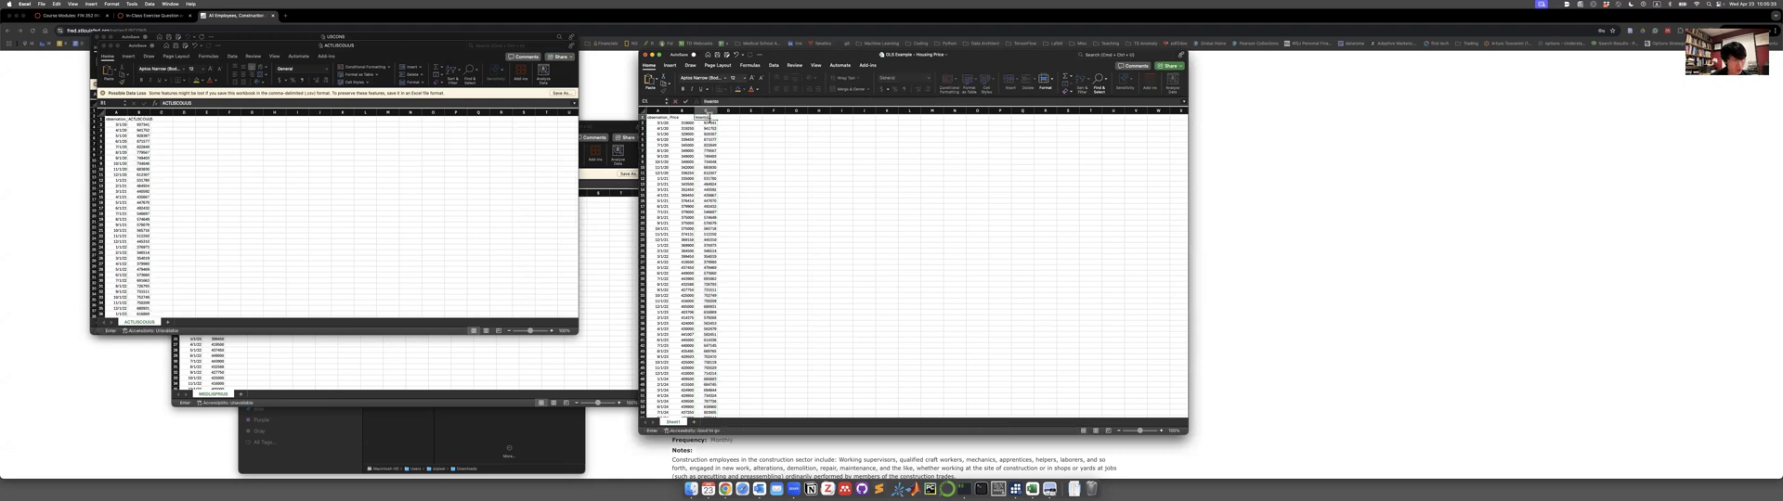
key("Return")
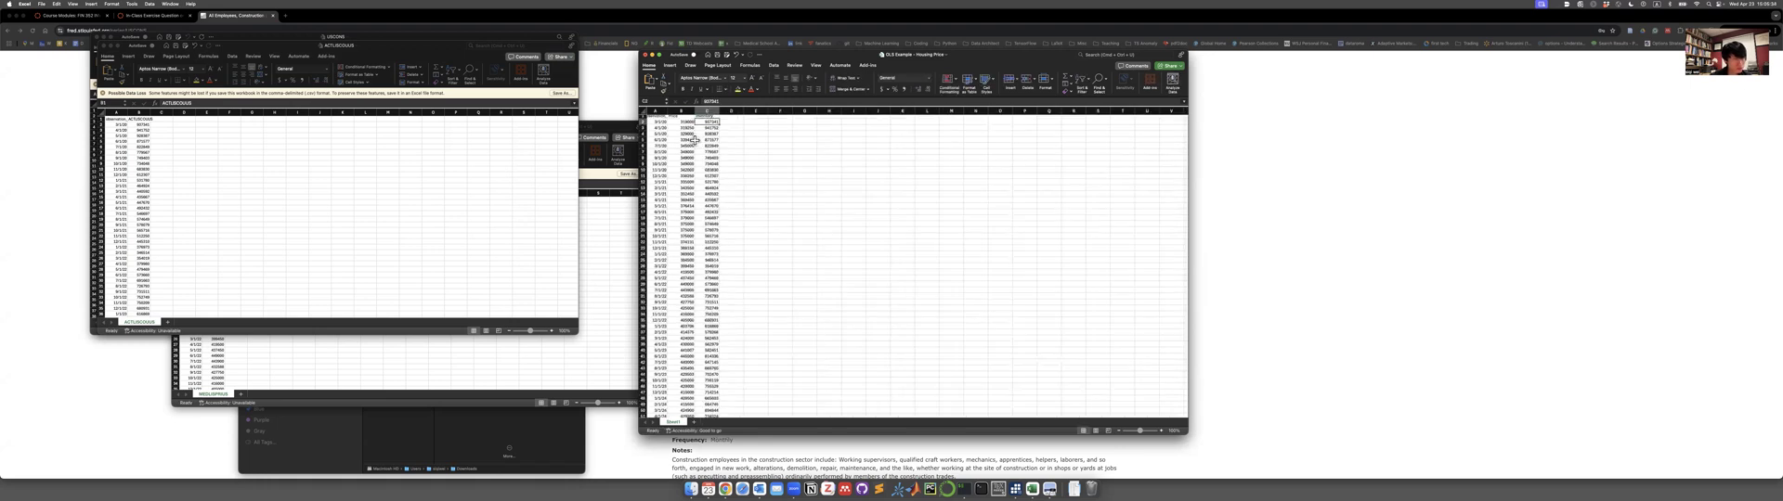
scroll(694, 139, "up", 5)
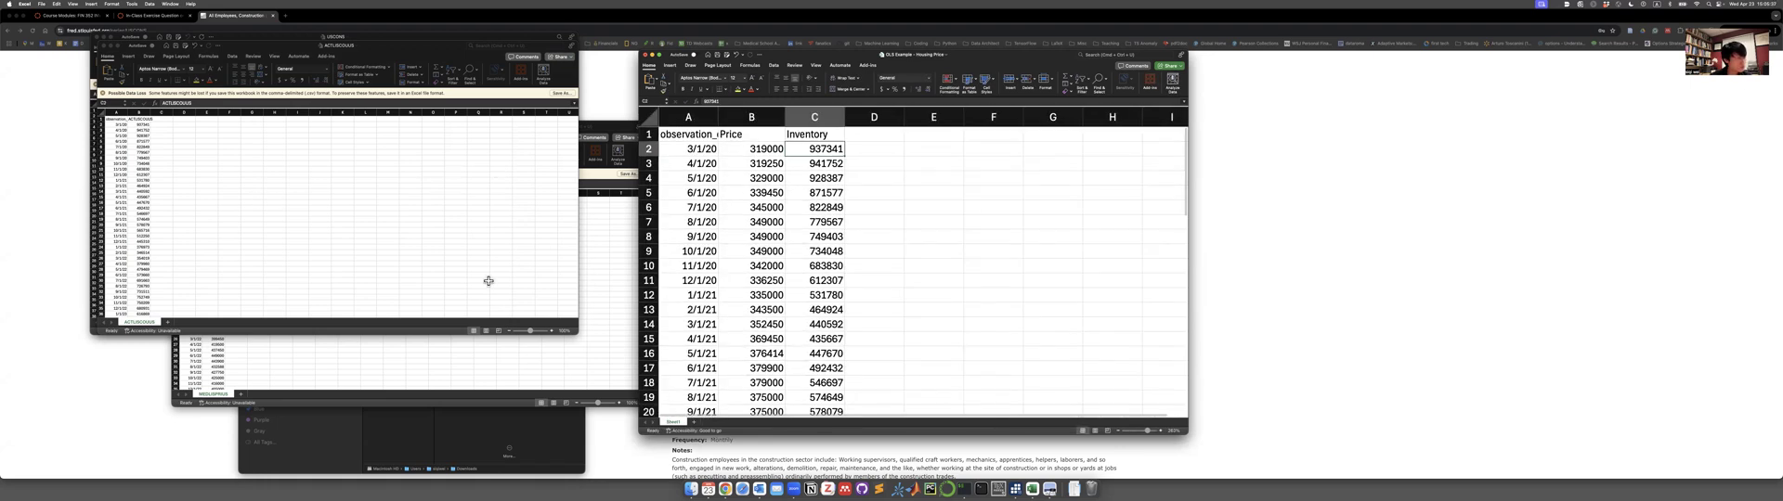
Copy the USCONS data column into column D of the housing price workbook and rename its header Labor.
left_click(479, 410)
key("ctrl+Up")
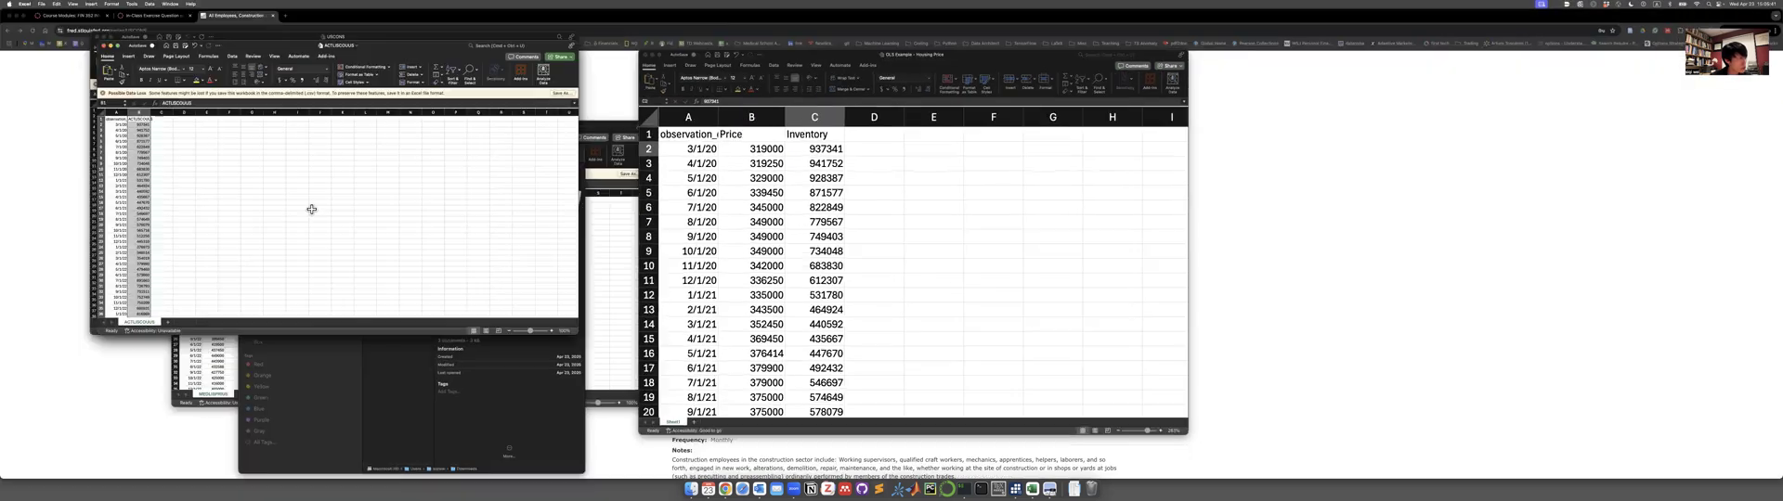
left_click(355, 39)
left_click_drag(135, 109, 136, 313)
key("super+c")
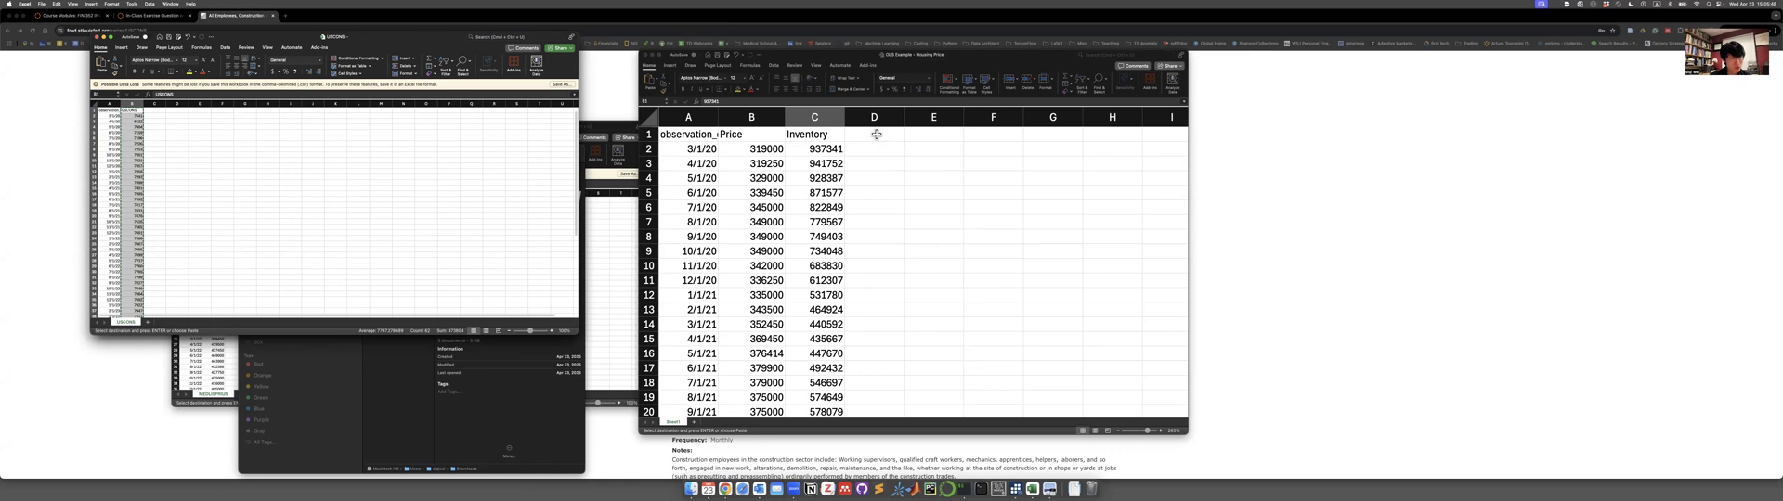
left_click(877, 135)
key("super+v")
type("Labor")
key("Return")
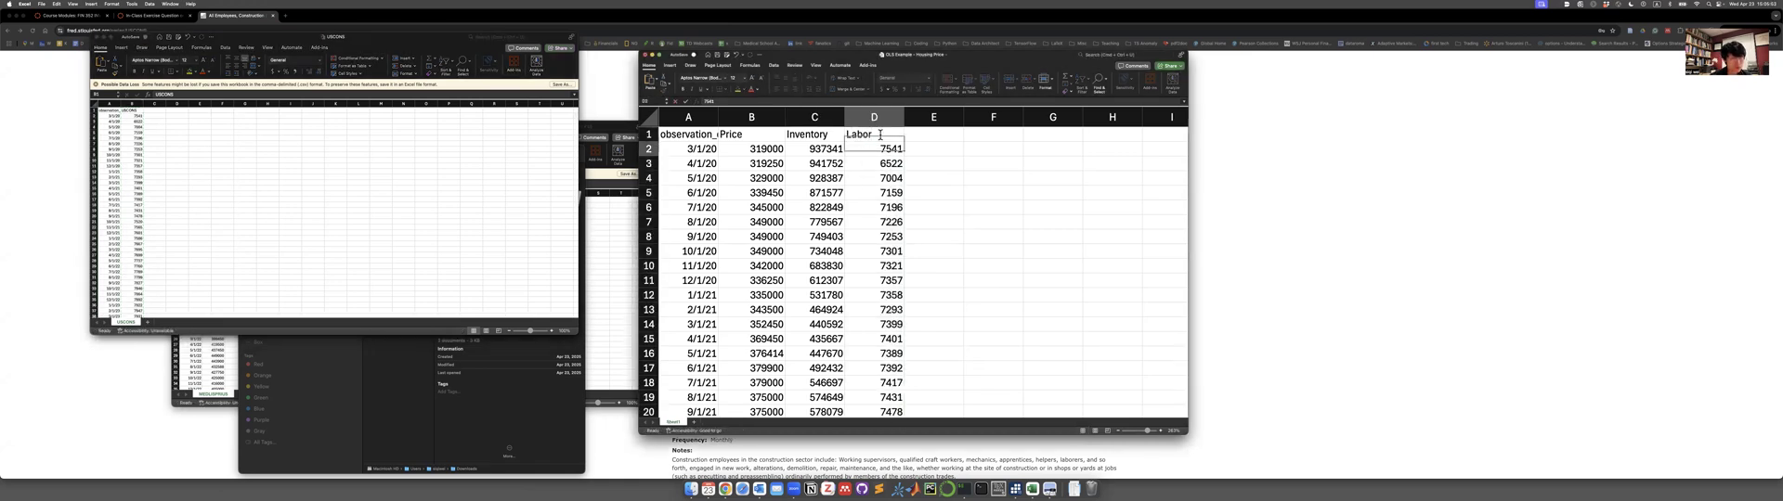
Center the contents of the Price, Inventory and Labor columns.
left_click_drag(778, 115, 874, 116)
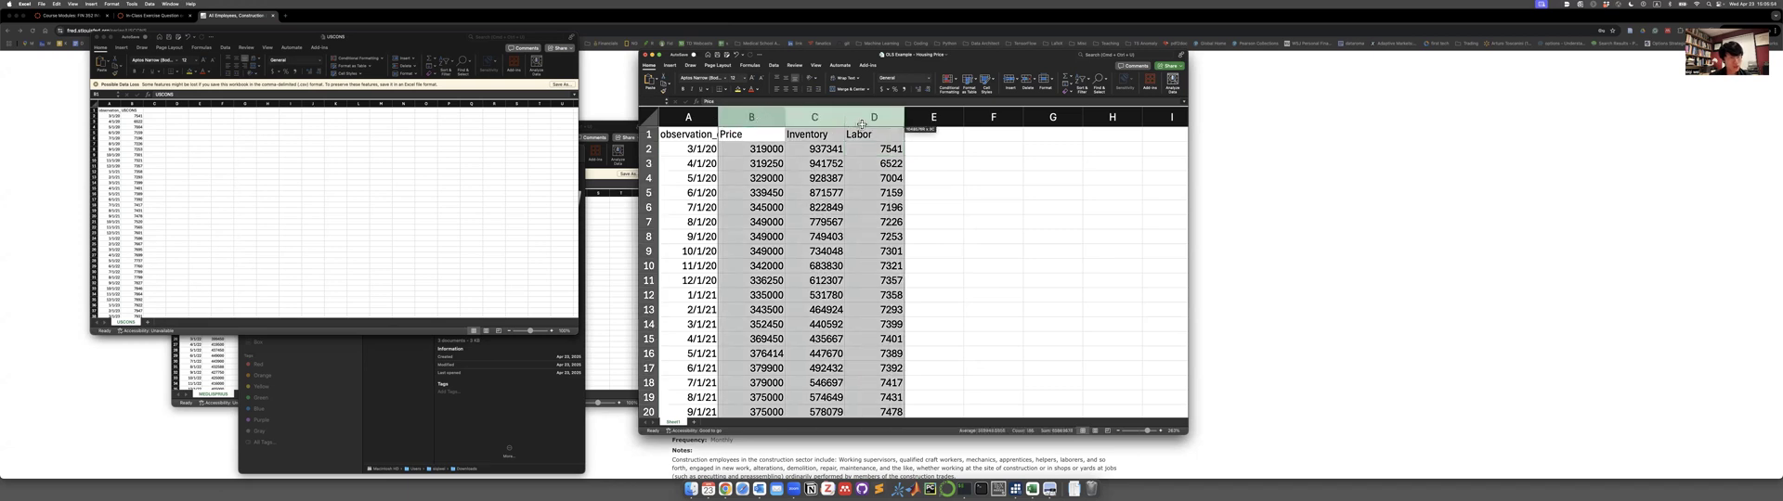
left_click(788, 86)
left_click(863, 227)
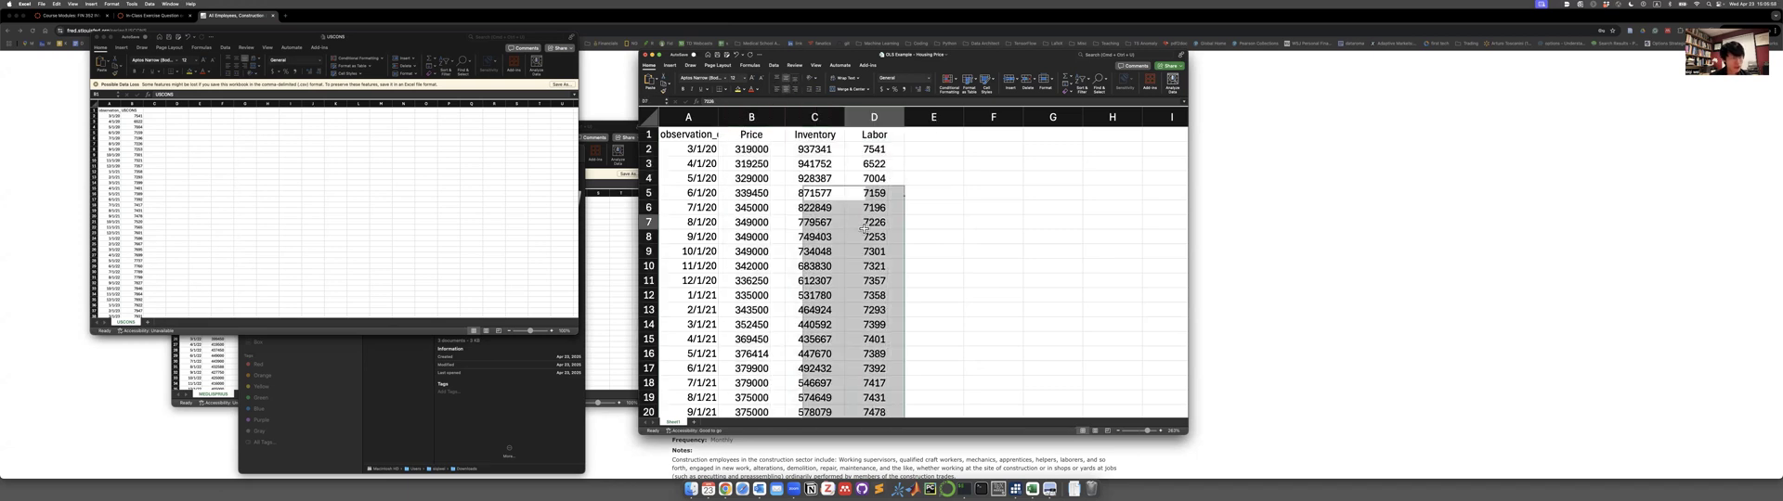
Rename the header in cell A1 to Date and center the contents of columns A to D.
left_click(703, 121)
left_click(704, 132)
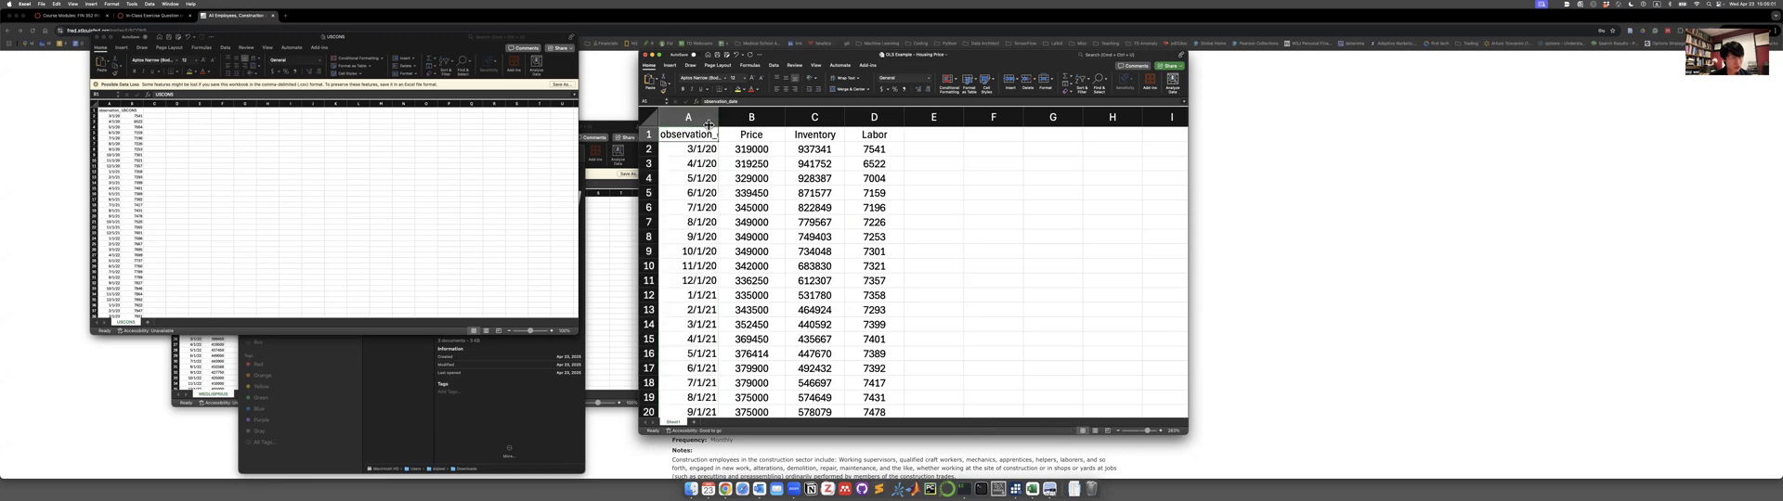
type("Date")
left_click_drag(692, 117, 869, 119)
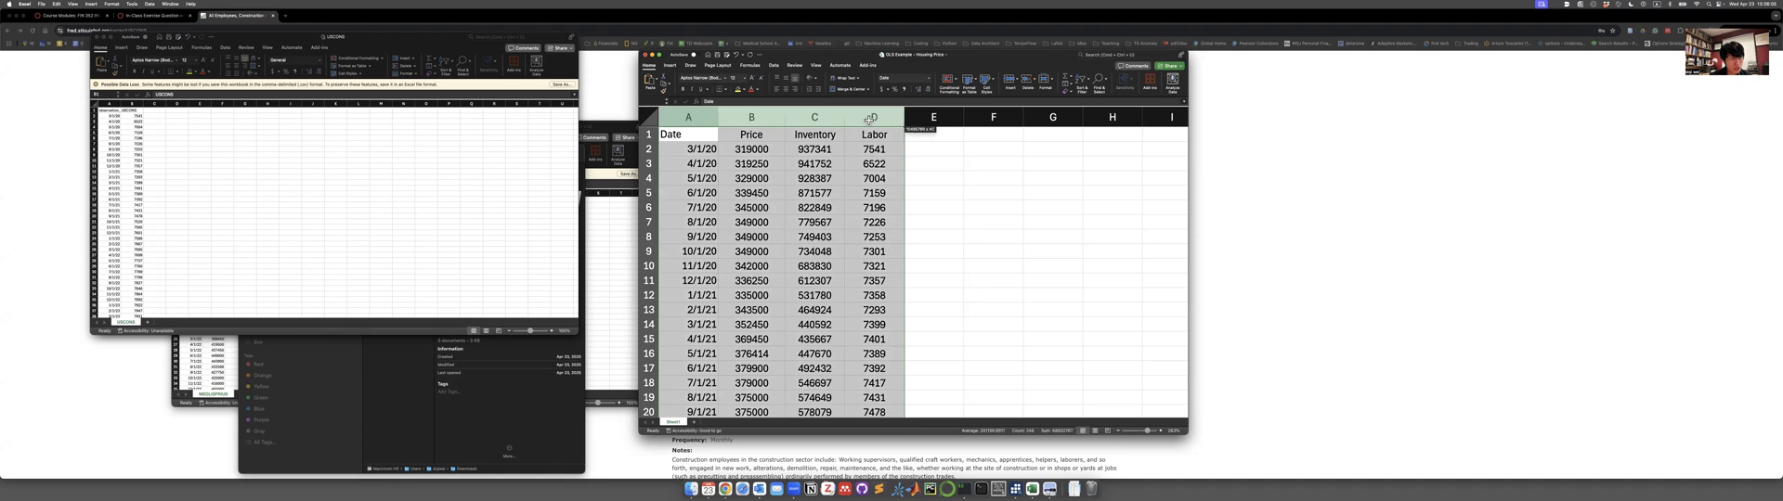
left_click(788, 90)
left_click(991, 230)
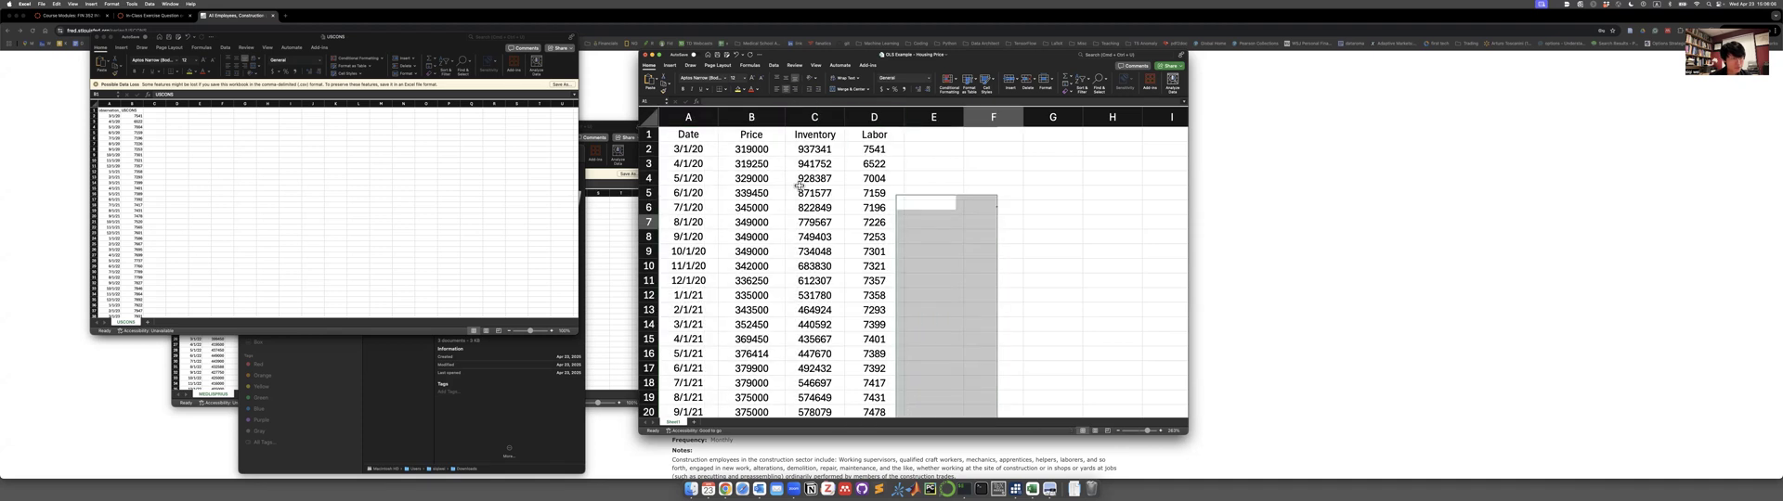
Make the Date, Price, Inventory and Labor headers in row 1 bold.
left_click_drag(689, 135, 880, 147)
key("super+b")
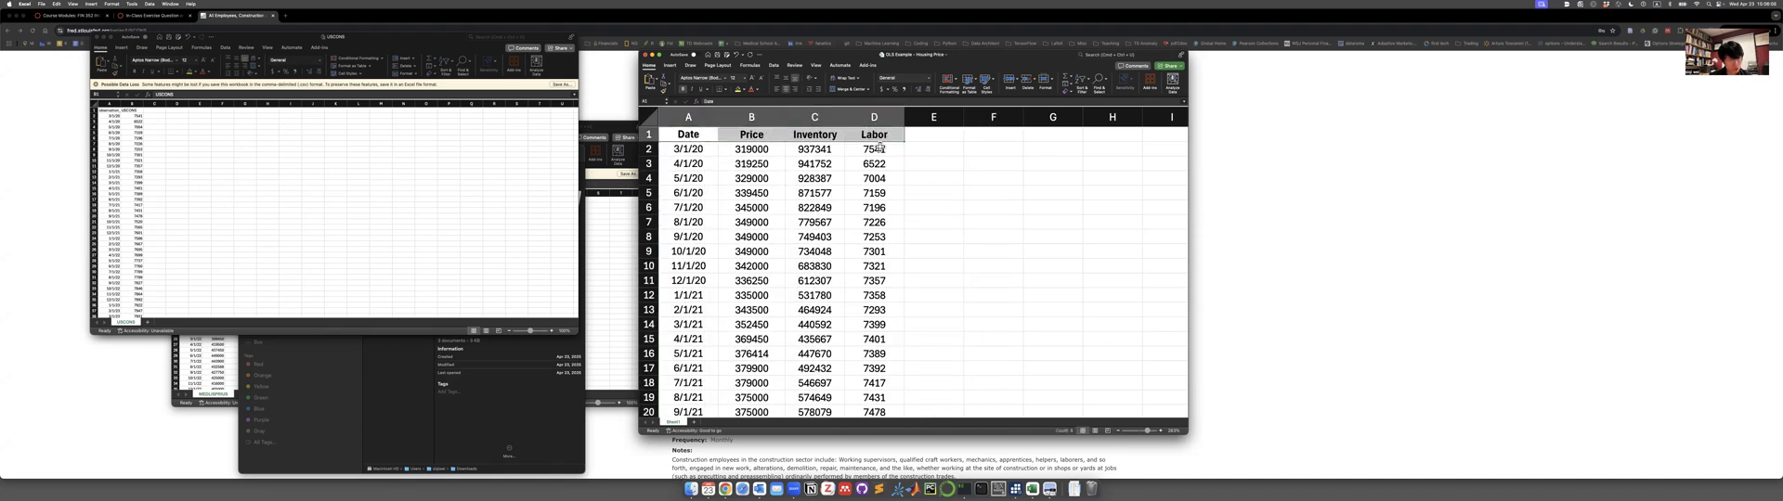
left_click(977, 185)
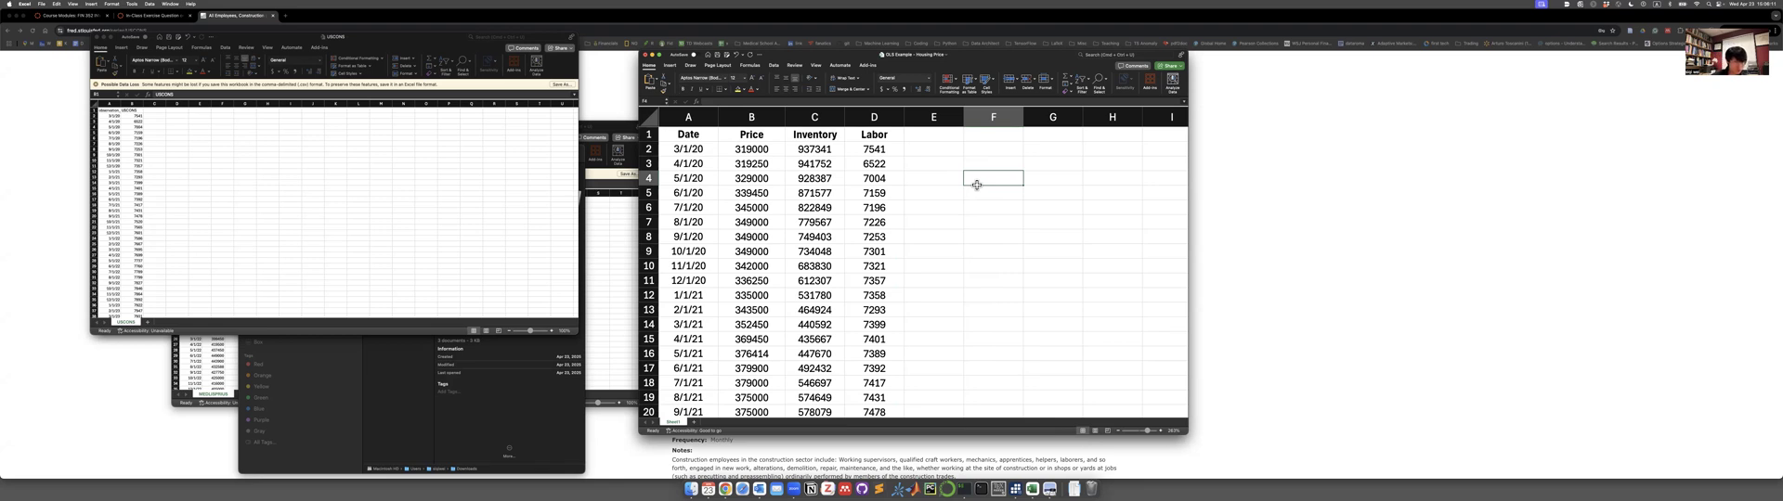
Review the merged dataset from the first to the last row, then examine the Inventory and Labor columns.
left_click_drag(1207, 448, 1286, 493)
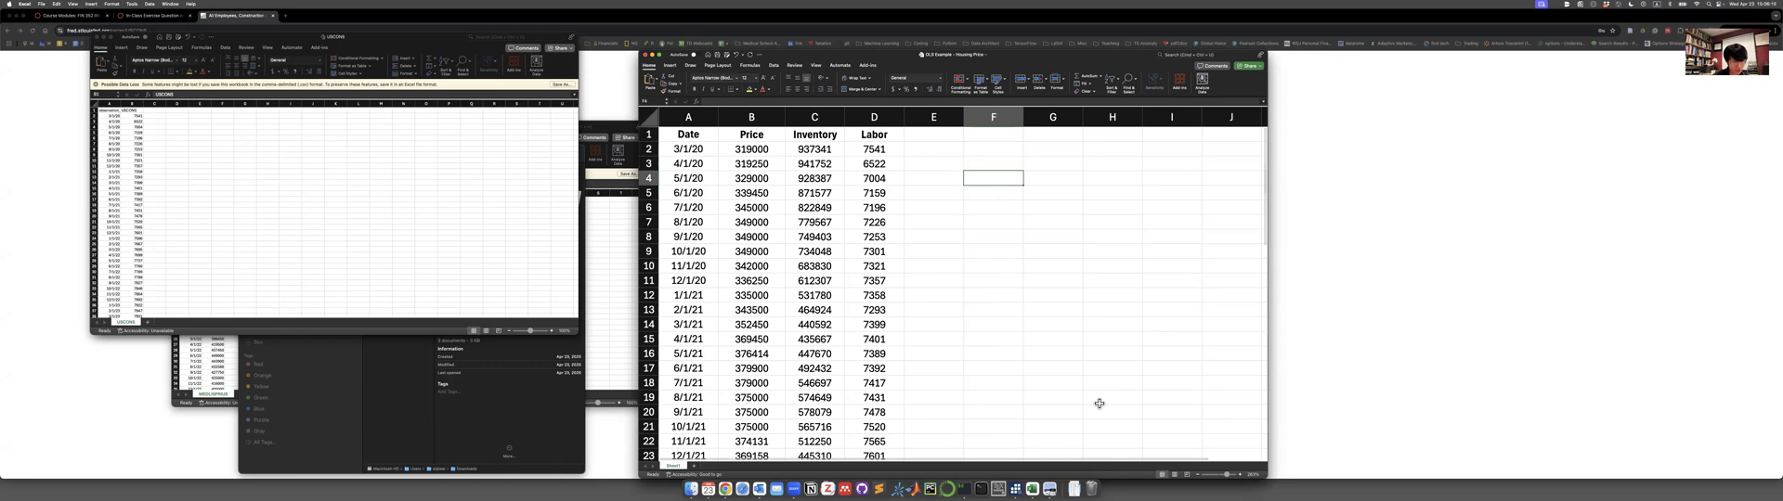
scroll(977, 320, "down", 8)
scroll(979, 323, "down", 6)
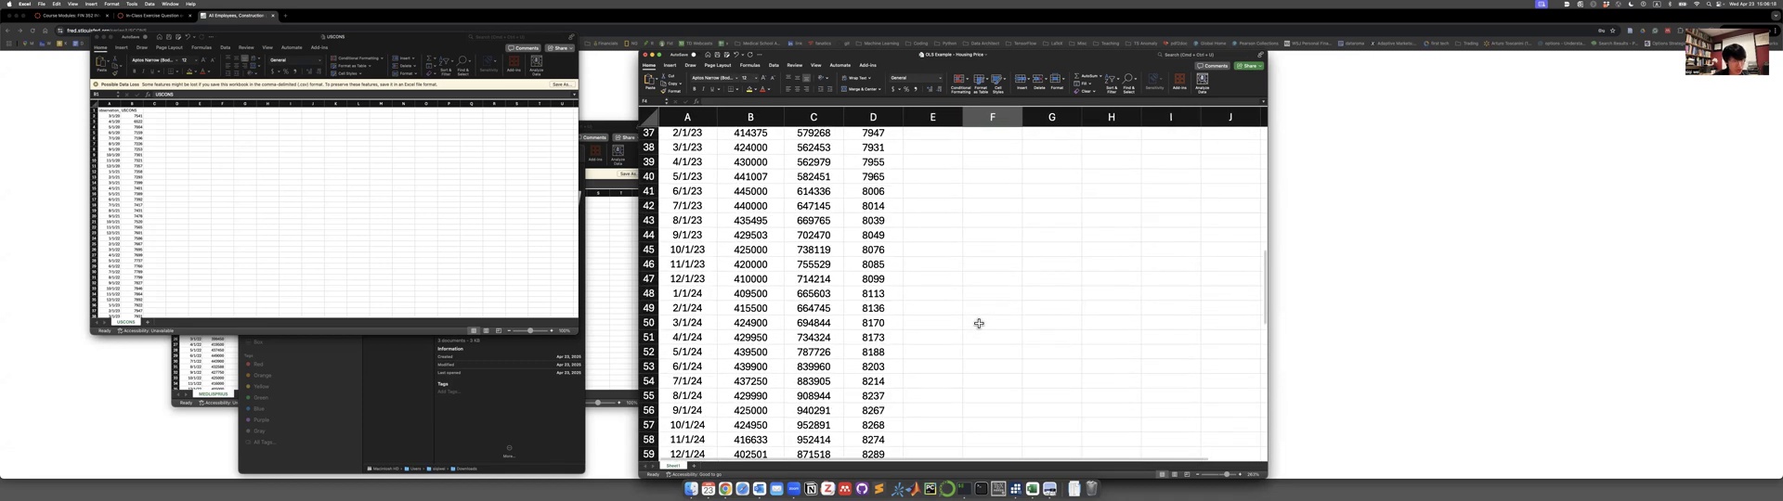
scroll(979, 323, "up", 2)
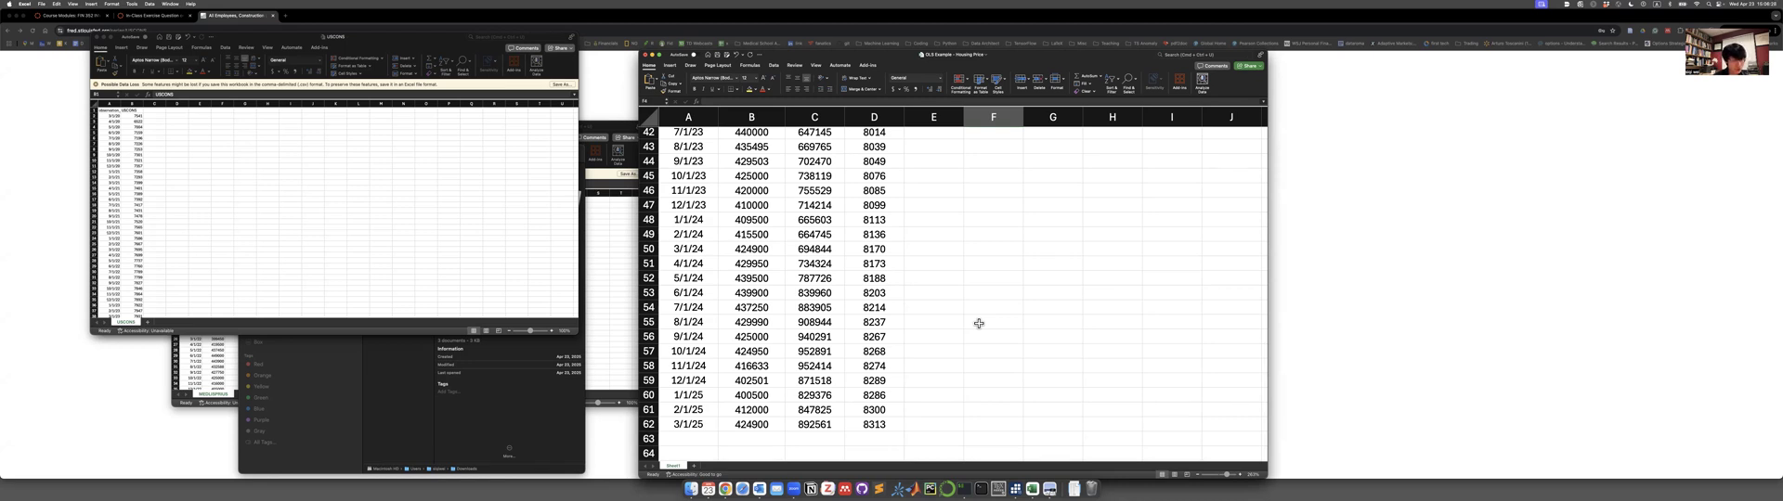
scroll(979, 323, "up", 5)
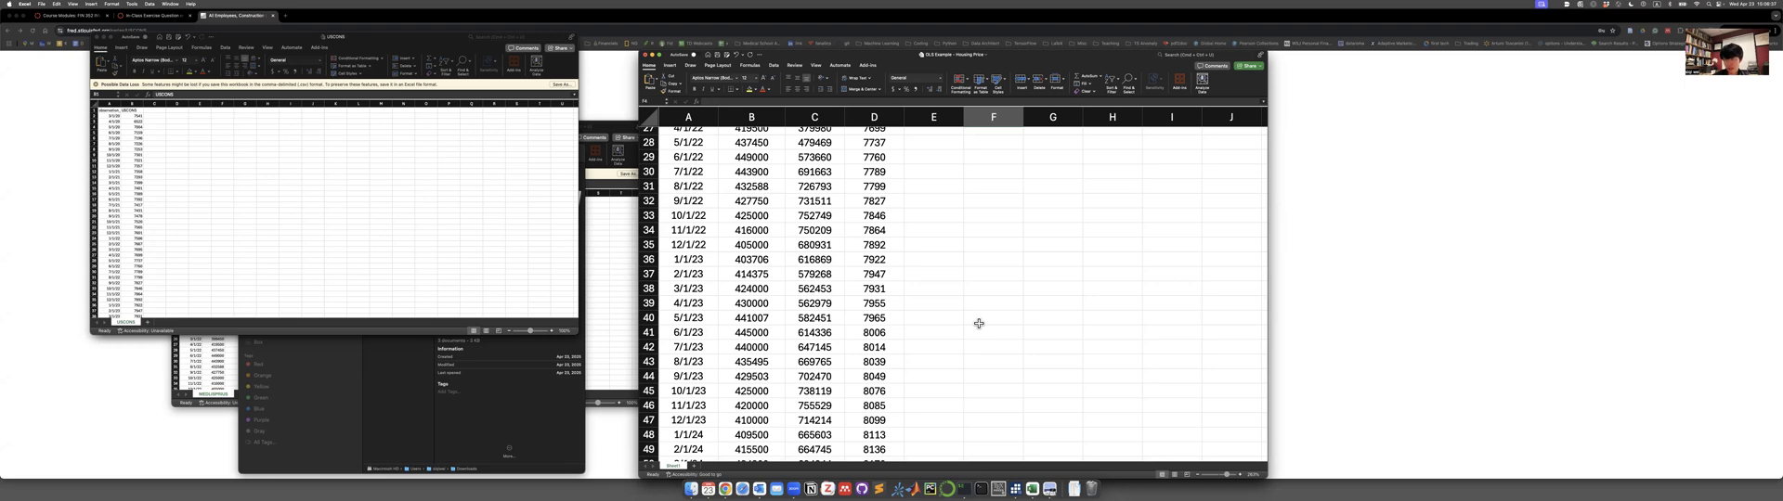
scroll(979, 324, "up", 9)
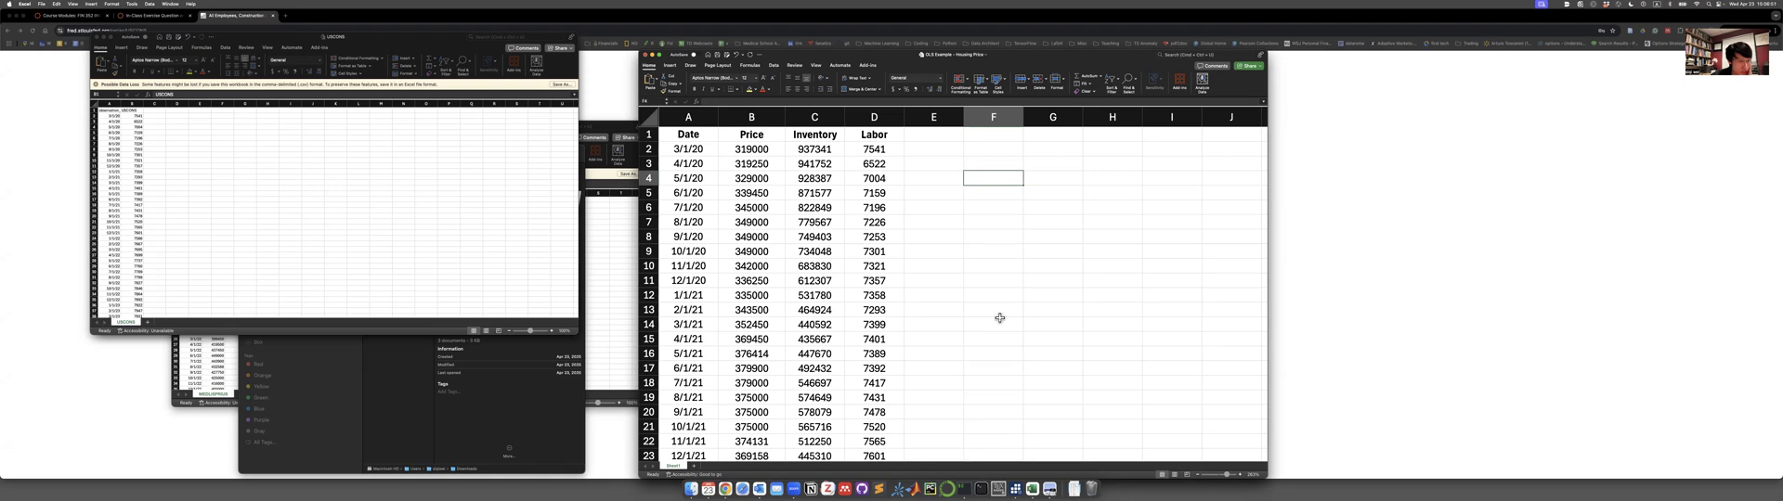
left_click(806, 117)
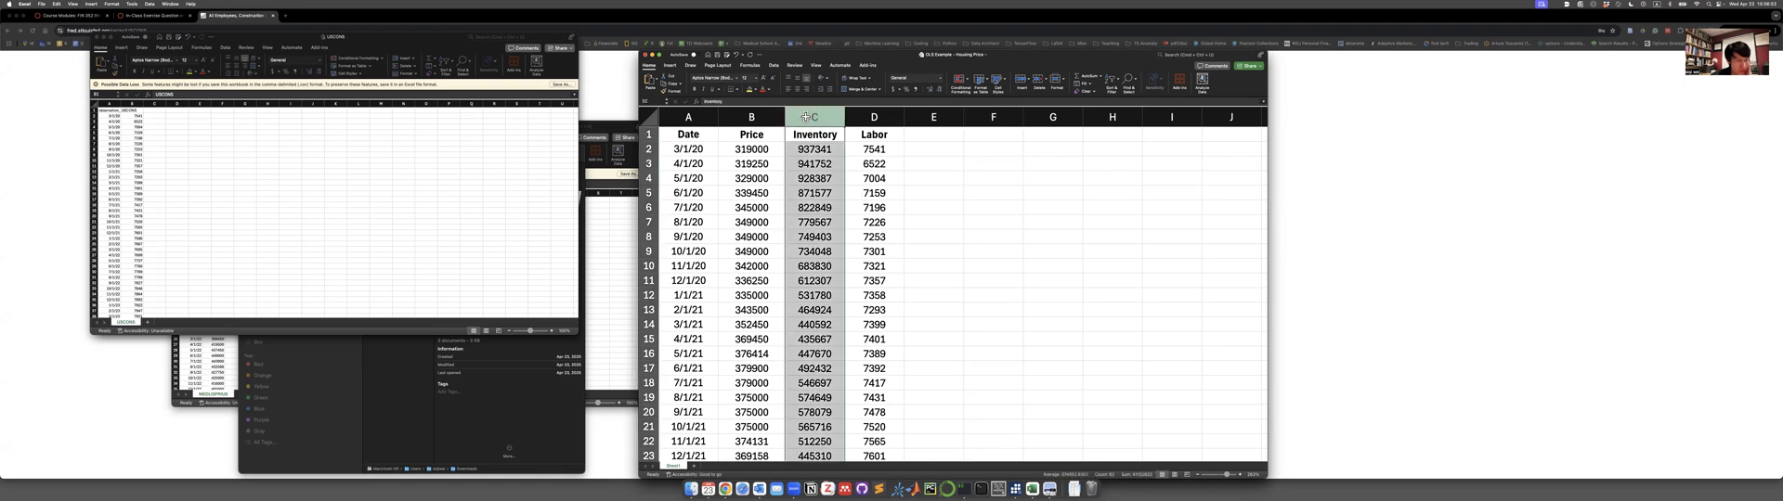
left_click(875, 118)
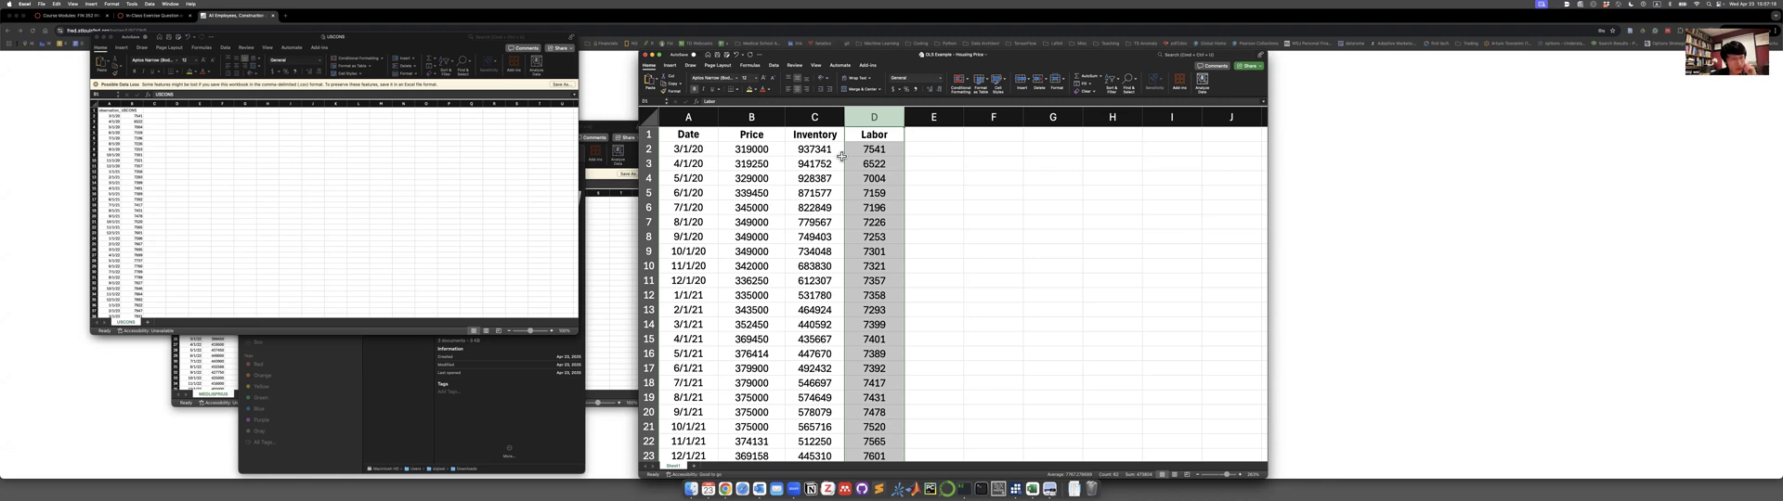
left_click_drag(834, 117, 855, 116)
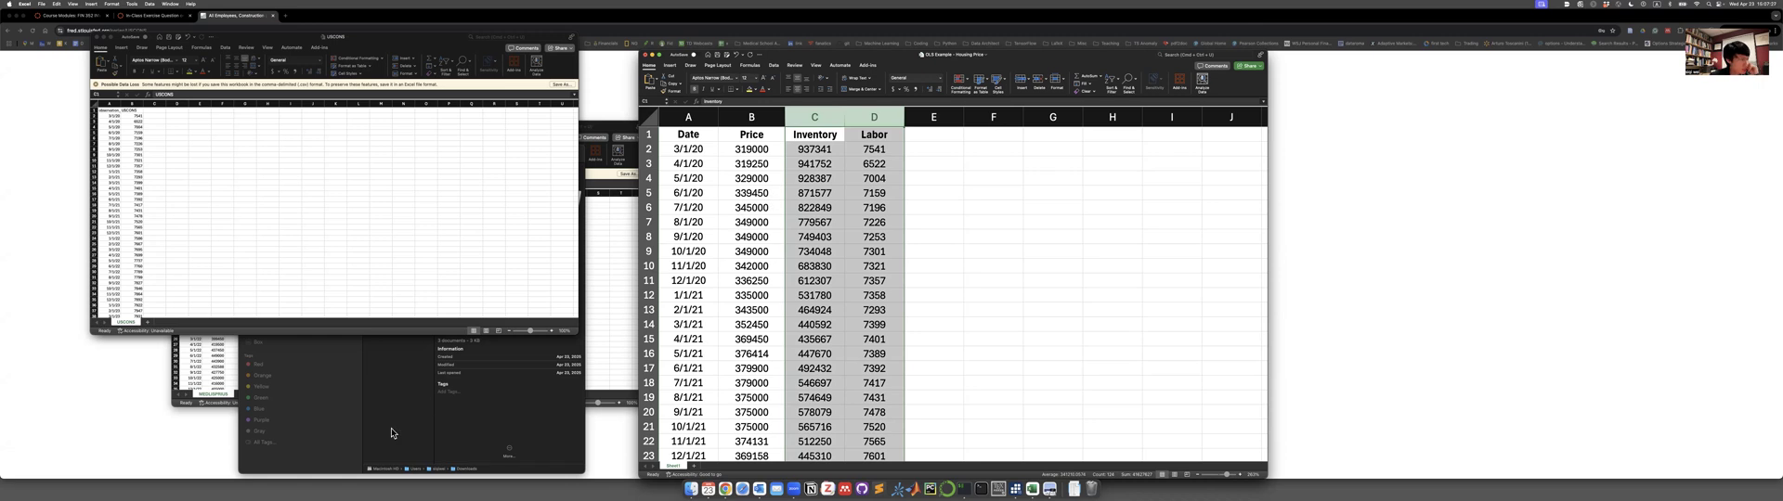
Check the in-class OLS regression exercise question in the browser and return to the Excel workbook with the merged data.
key("super+Tab")
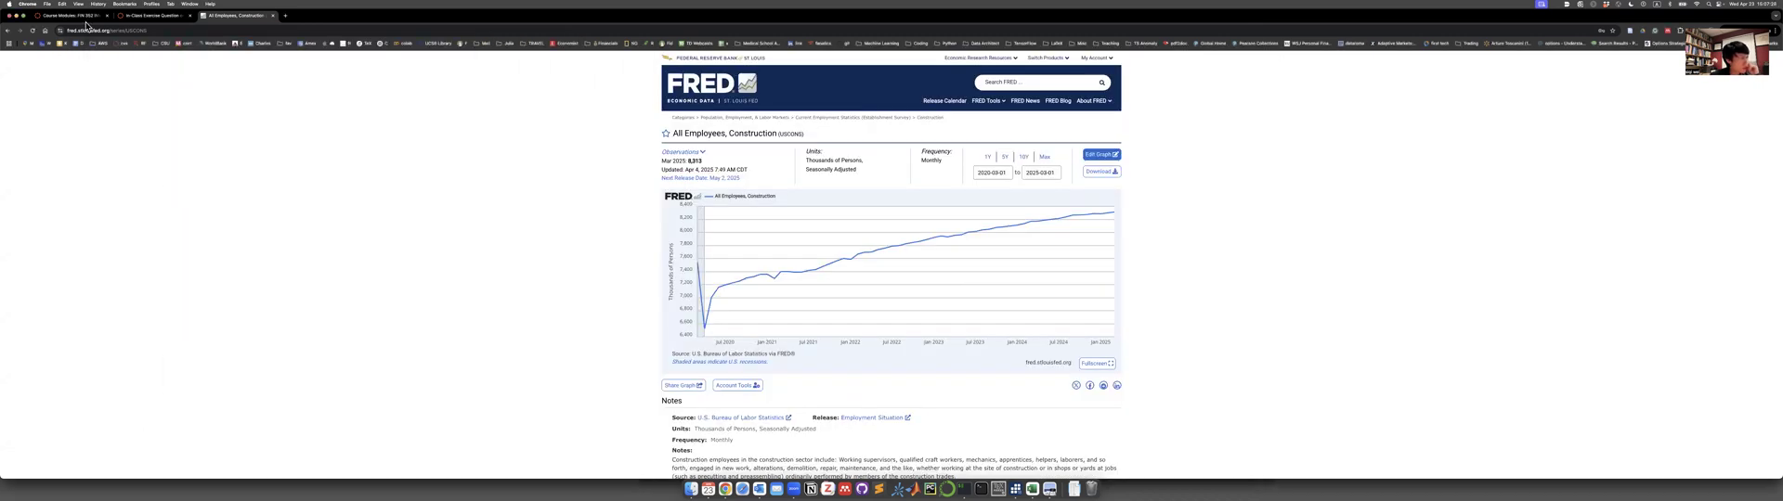
left_click(70, 16)
left_click(151, 16)
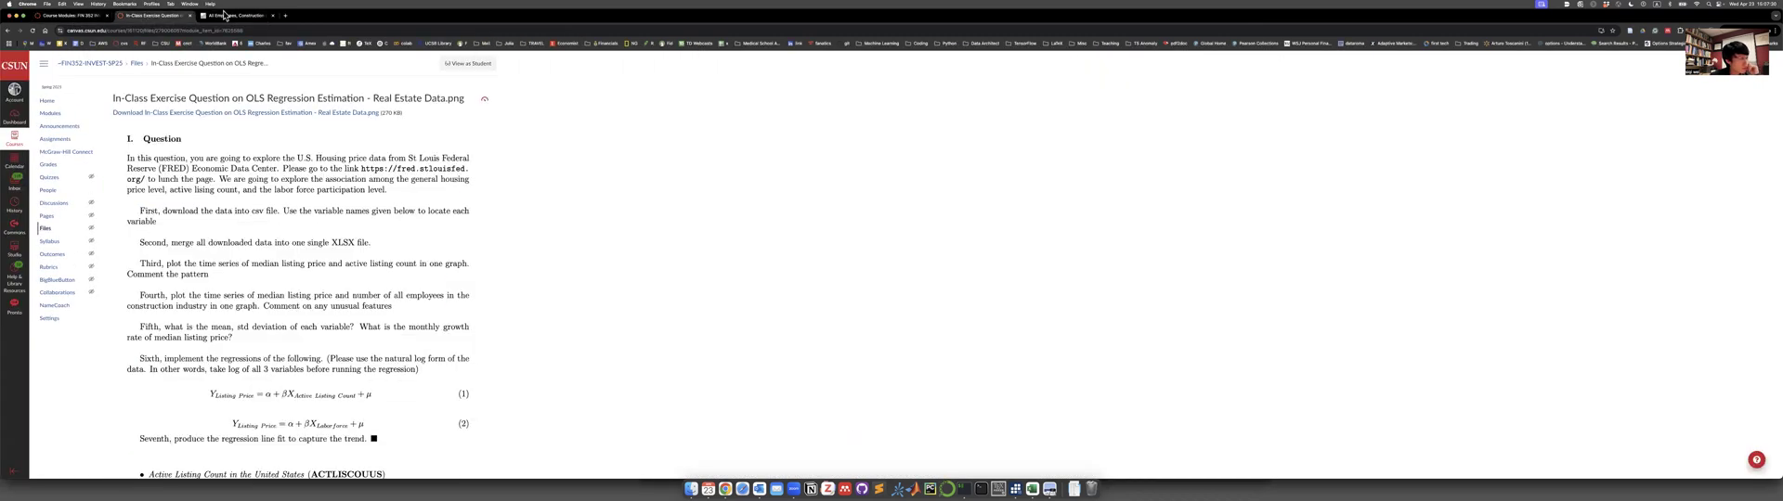
left_click(225, 16)
key("super+Tab")
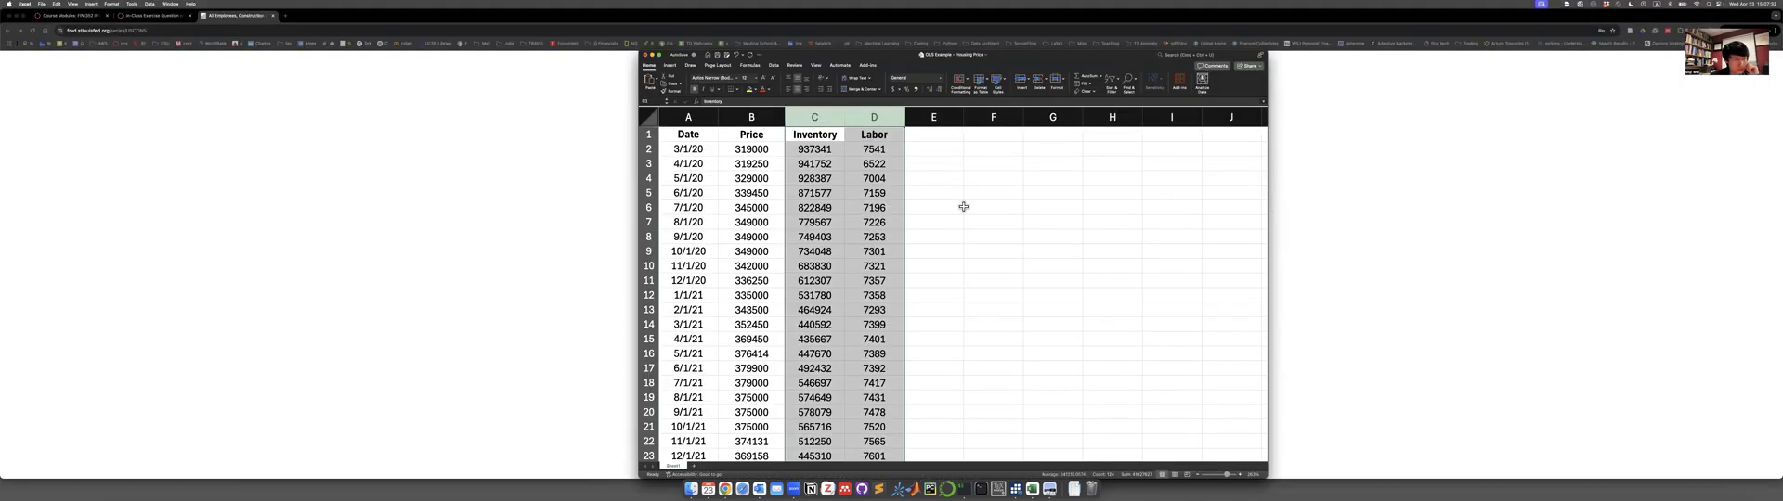
Enter Y in cell F4 with the description "dependent variable" in G4.
left_click(983, 179)
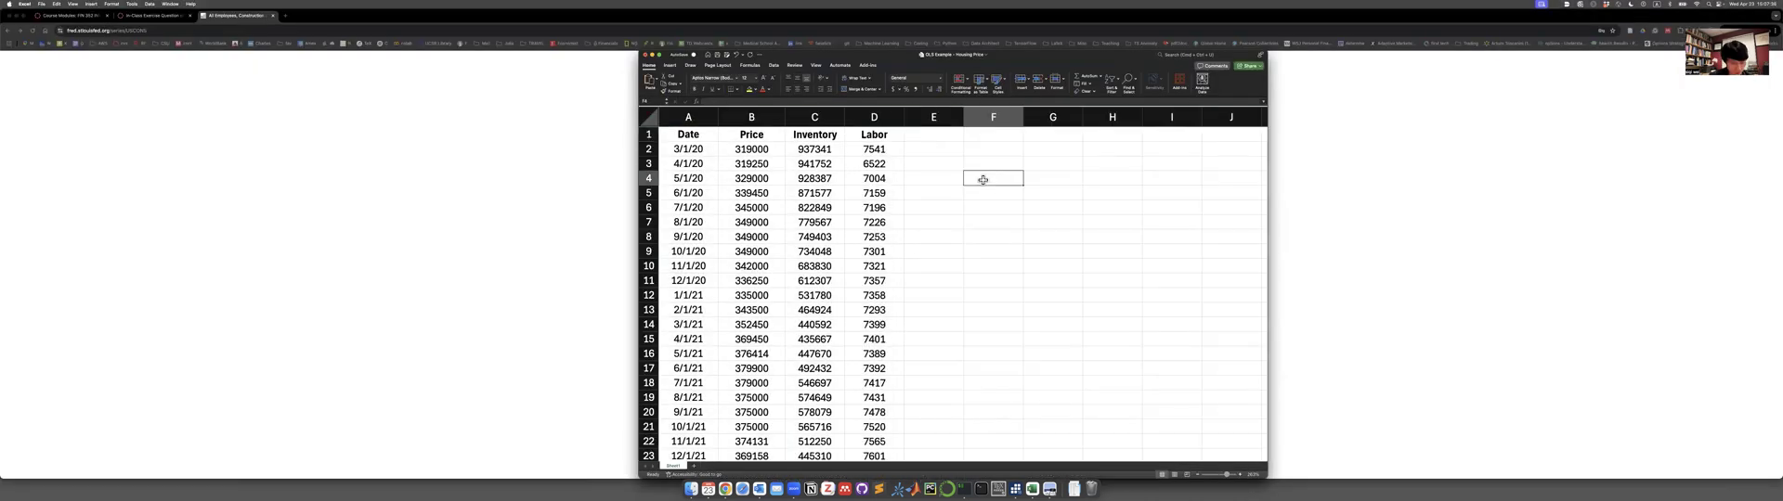
key("Tab")
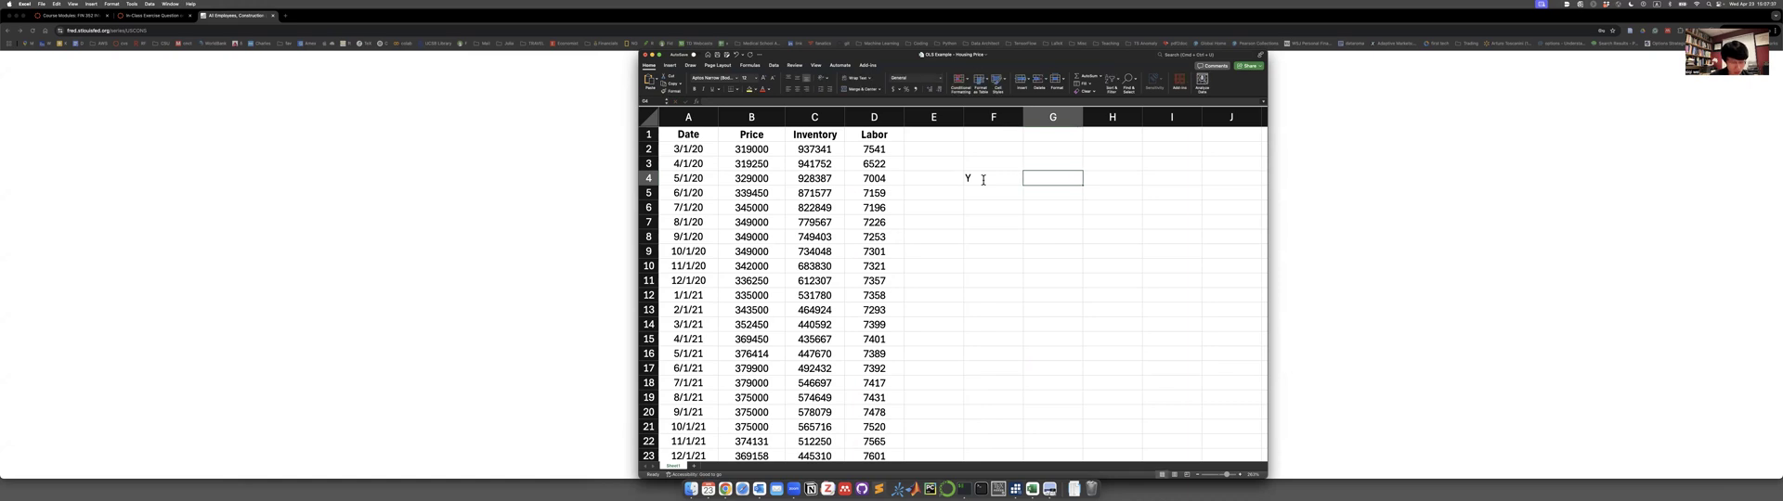
type("depen")
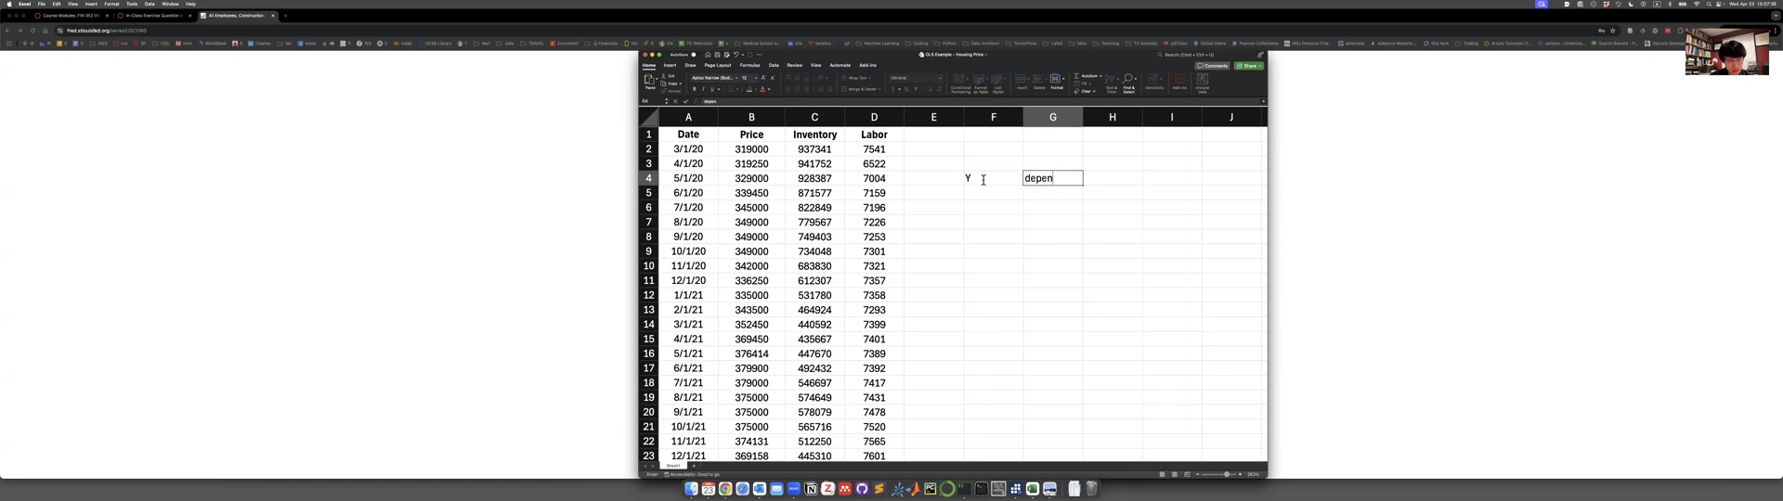
type("dent variable")
key("Return")
key("Left")
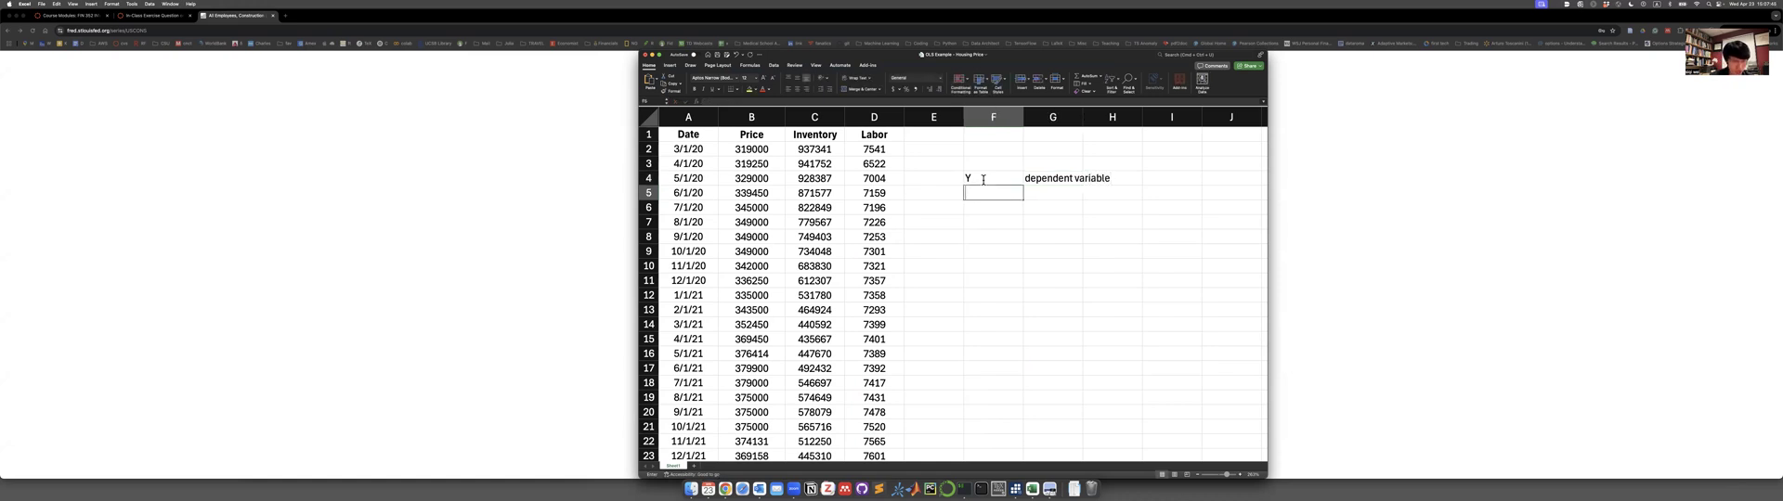
Enter X in cell F5 with the description "Independent variable" in G5.
type("X")
key("Tab")
type("In")
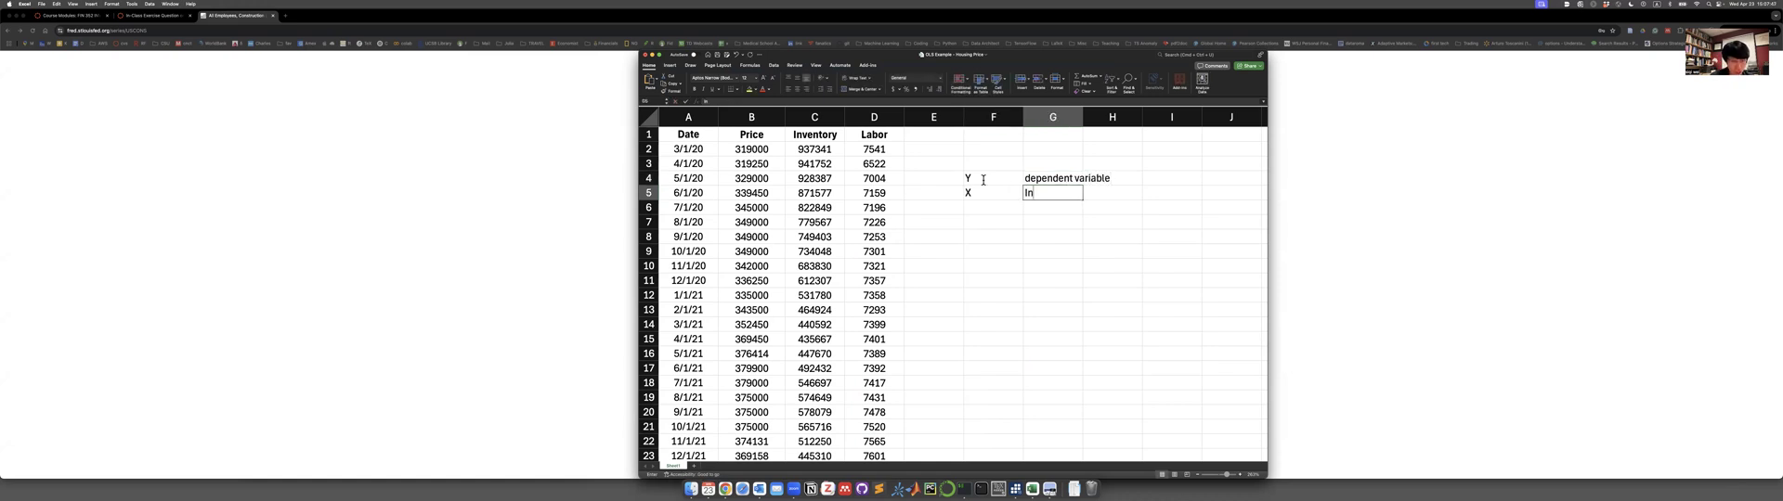
type("dendent")
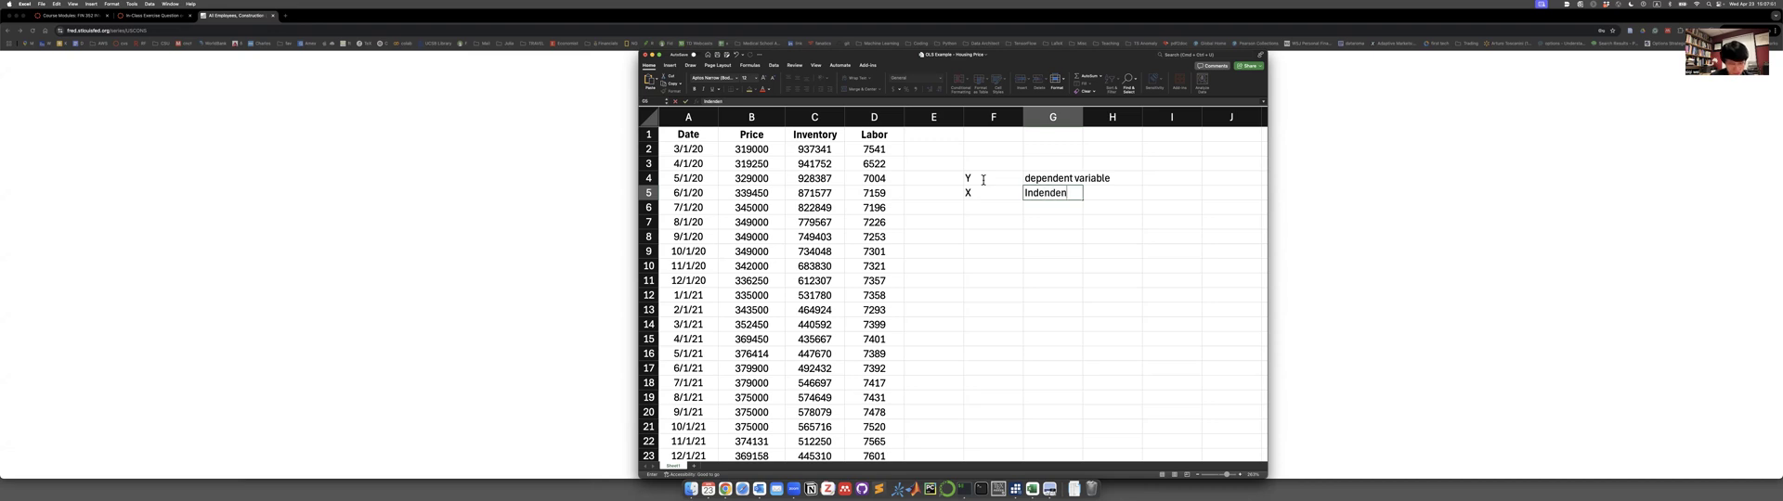
key("BackSpace")
key("BackSpace")
key("BackSpace")
key("BackSpace")
key("BackSpace")
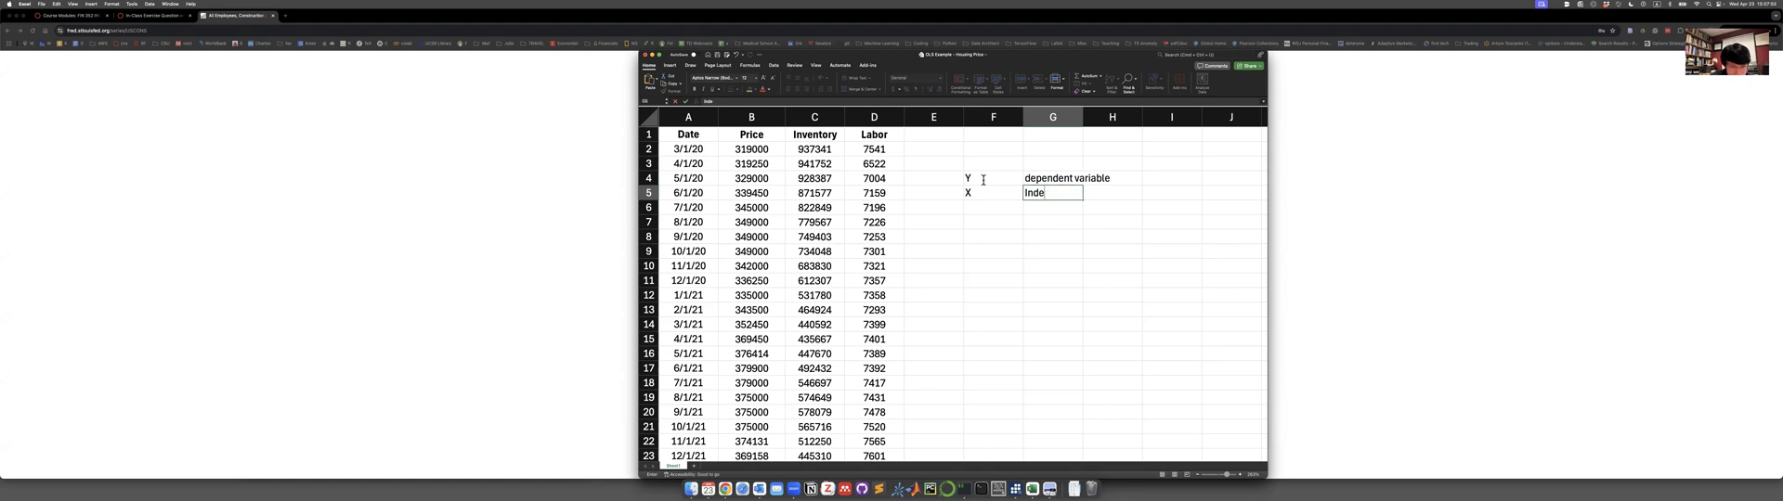
type("pend")
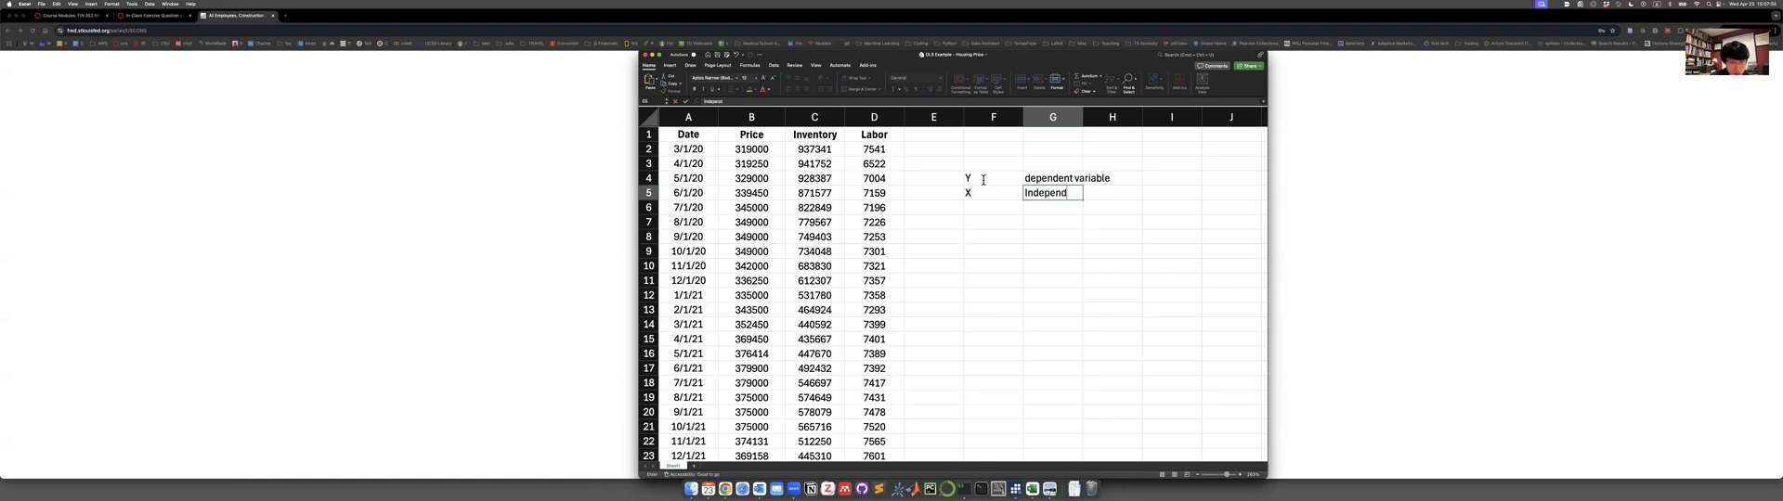
type("ent variable")
key("Return")
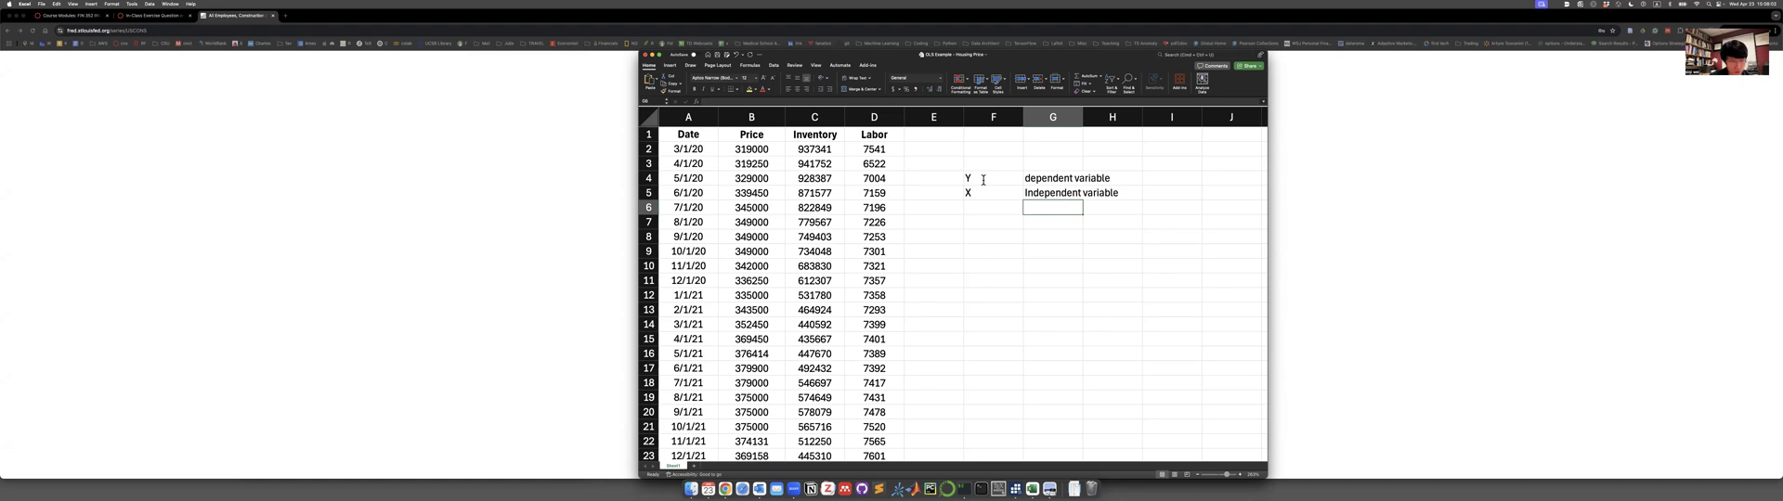
Enter beta in cell F6 and mu in F7, with the description "residual" in G7.
key("Left")
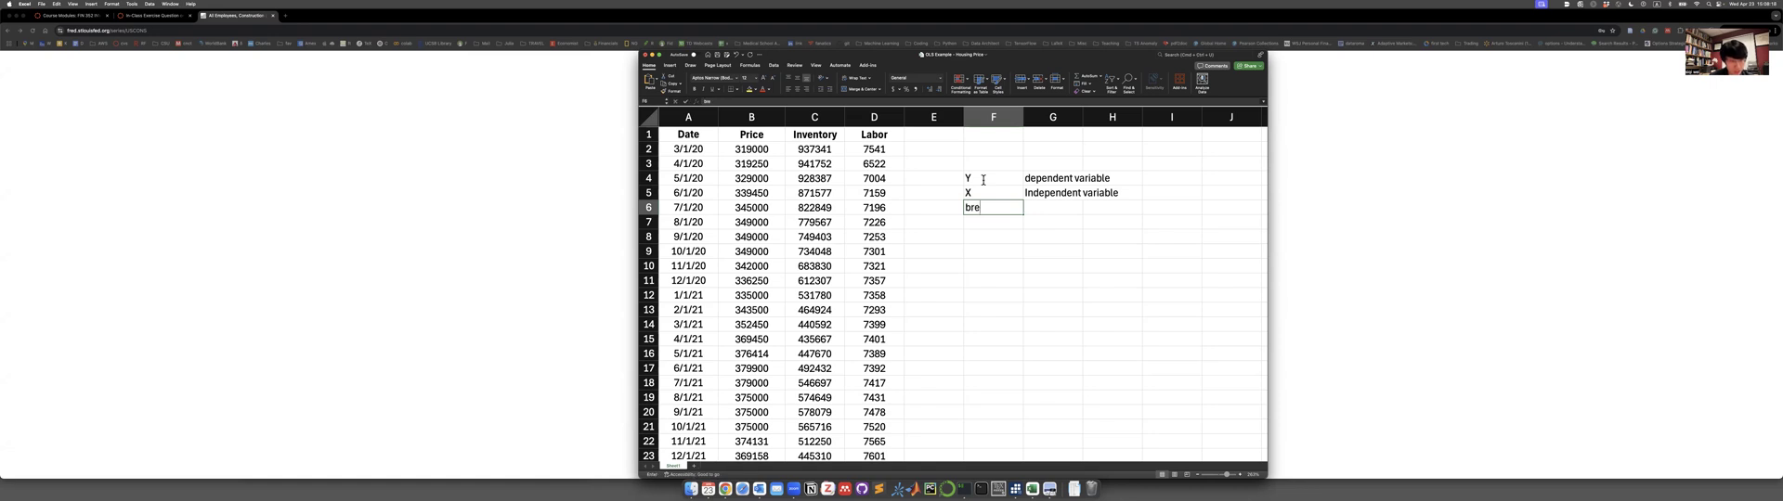
type("a")
key("Return")
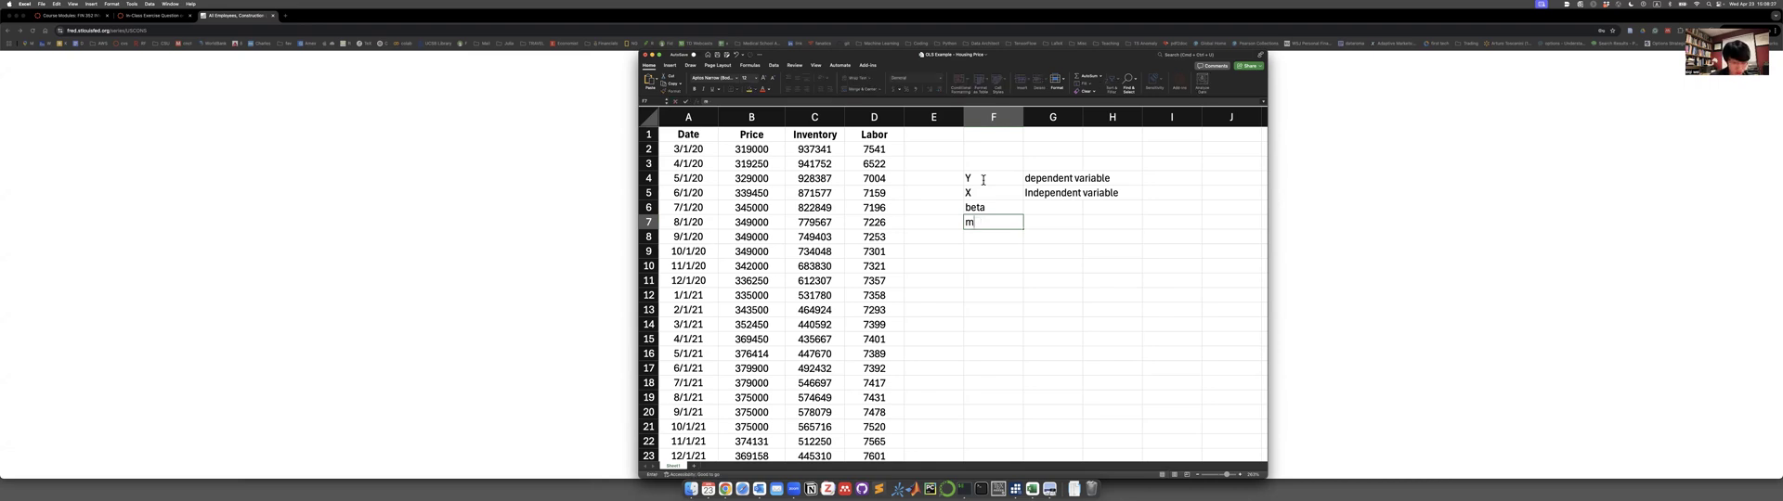
type("mu")
key("Tab")
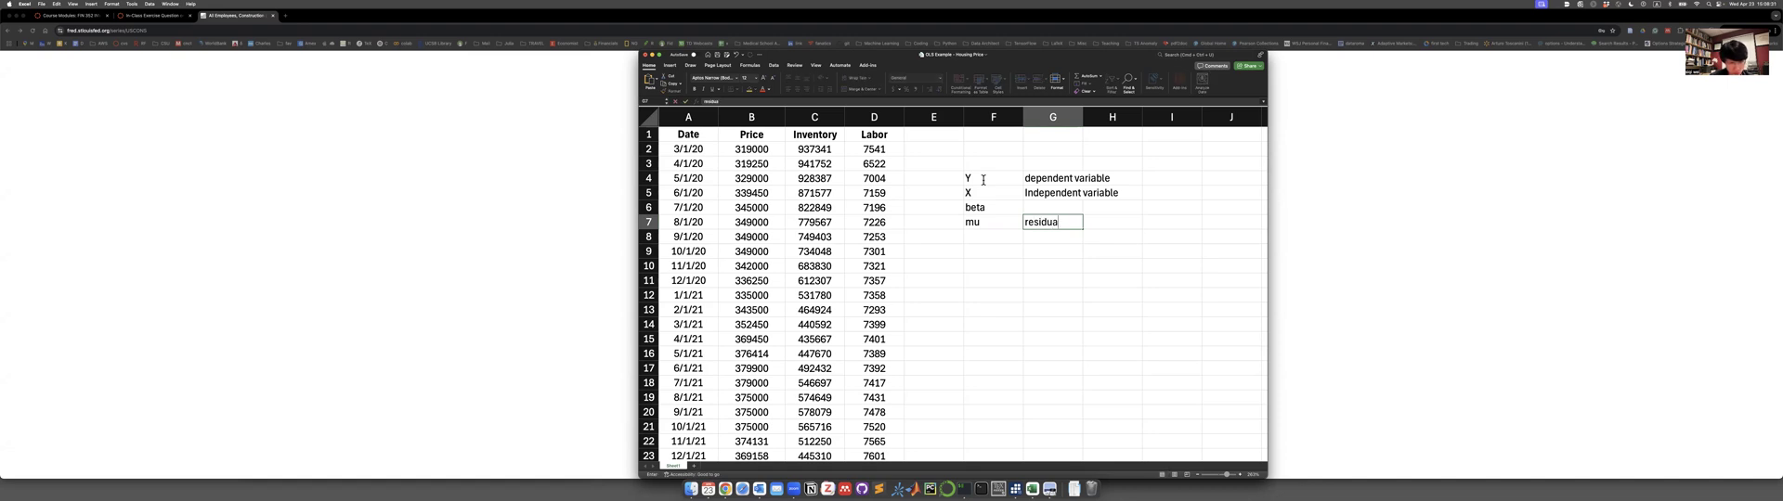
key("Return")
Write the regression equation Y = β*X + μ + α in cell F9.
key("Down")
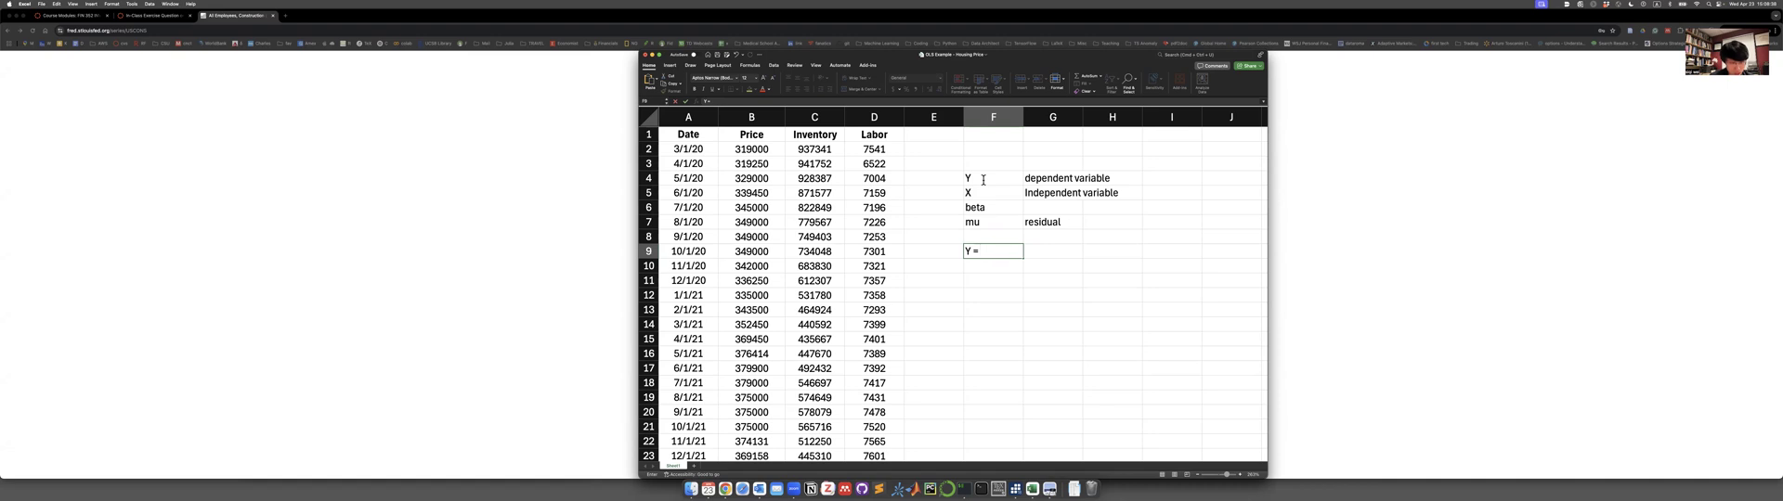
key("ctrl+space")
key("ctrl+space")
type("β")
key("ctrl+space")
key("ctrl+space")
type("α")
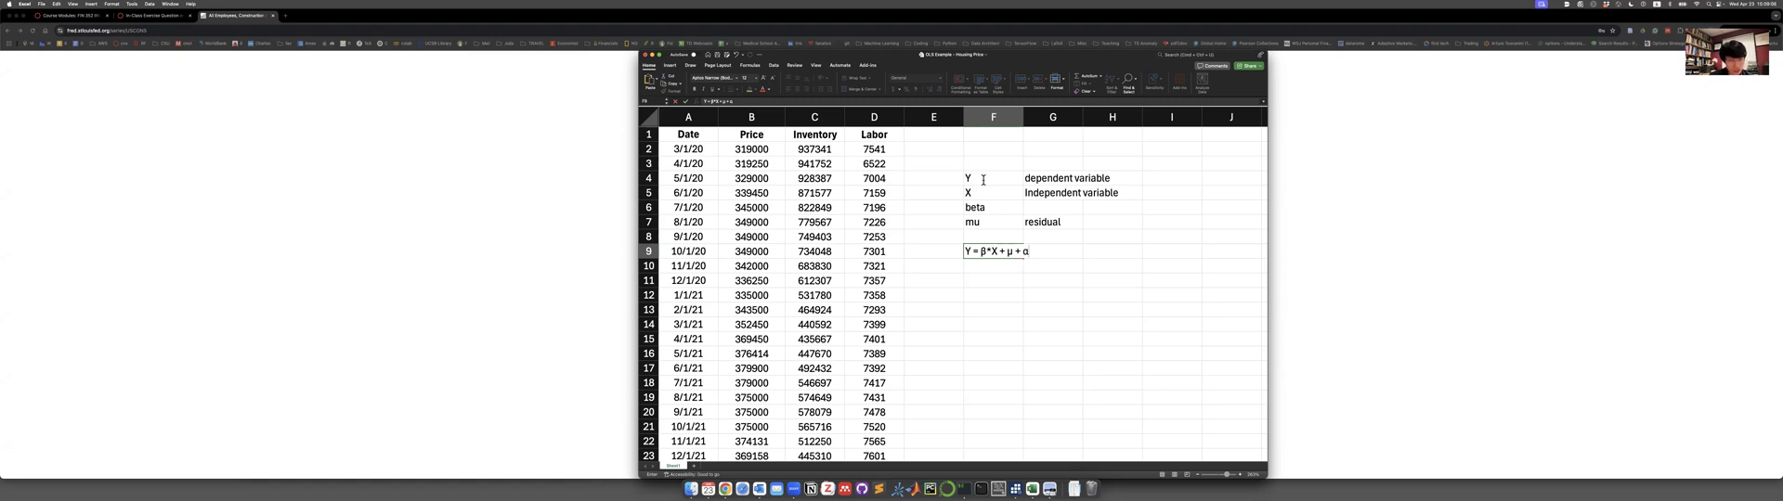
Highlight the X and β terms within the equation in F9 and finish editing the cell.
key("Left")
key("Left")
key("Right")
double_click(995, 252)
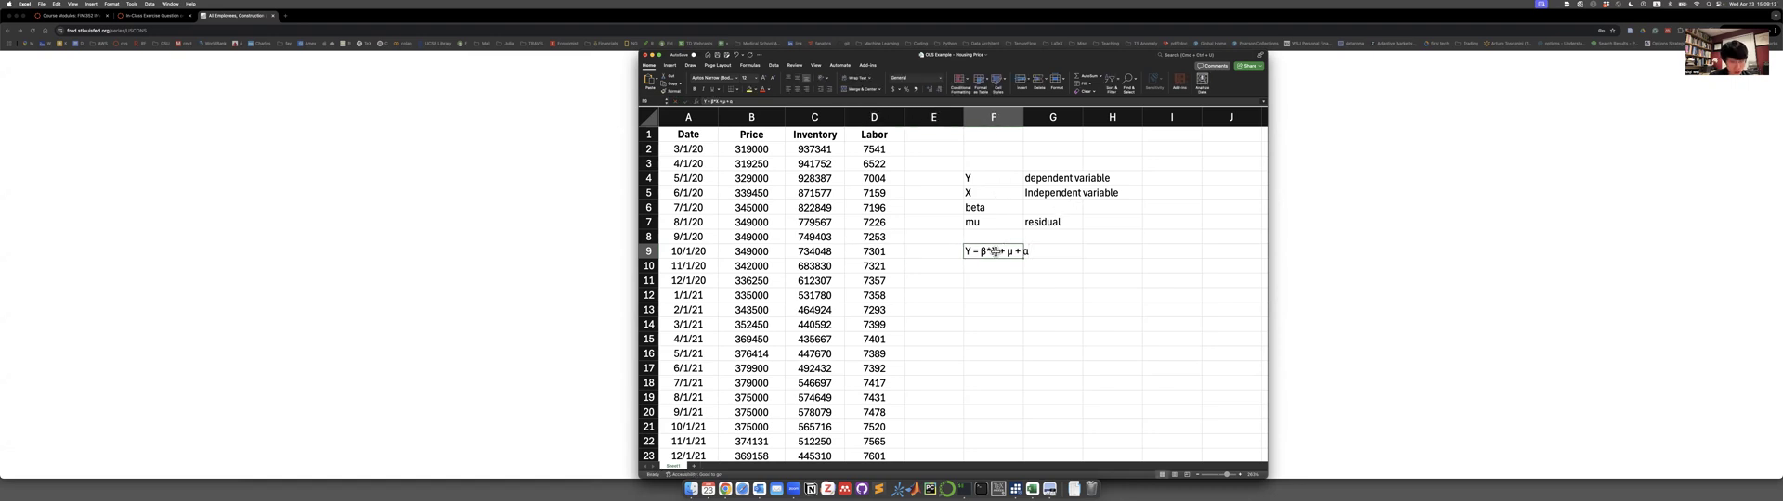
type("X")
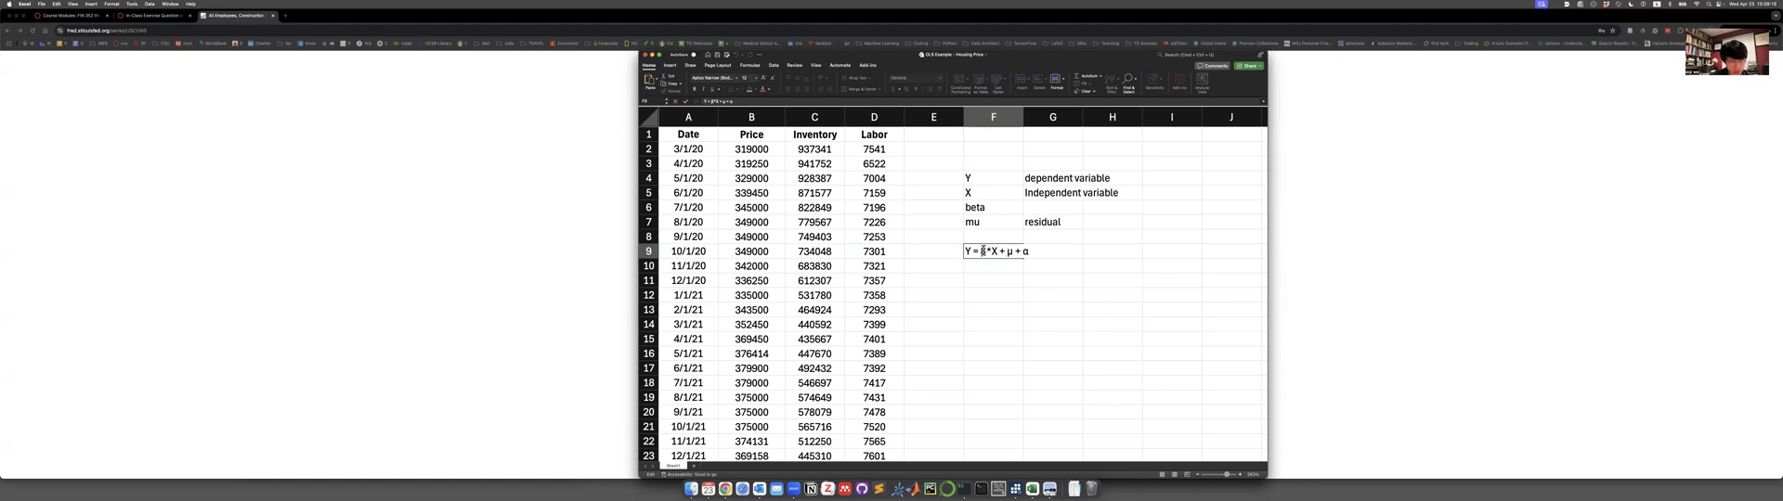
double_click(983, 251)
type("Σ")
key("BackSpace")
left_click(1007, 296)
Clear the variable notes and the regression equation from the range F2:H13.
left_click_drag(981, 143, 1095, 314)
right_click(1080, 269)
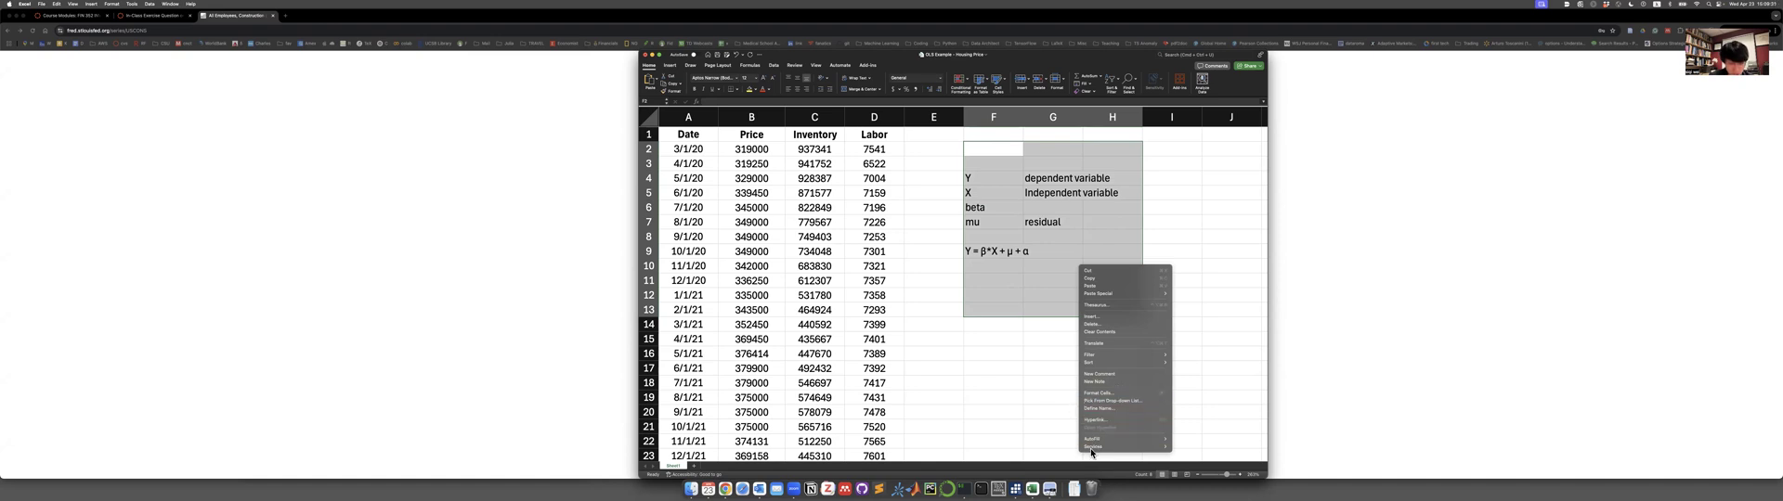
left_click(1107, 333)
left_click(1041, 221)
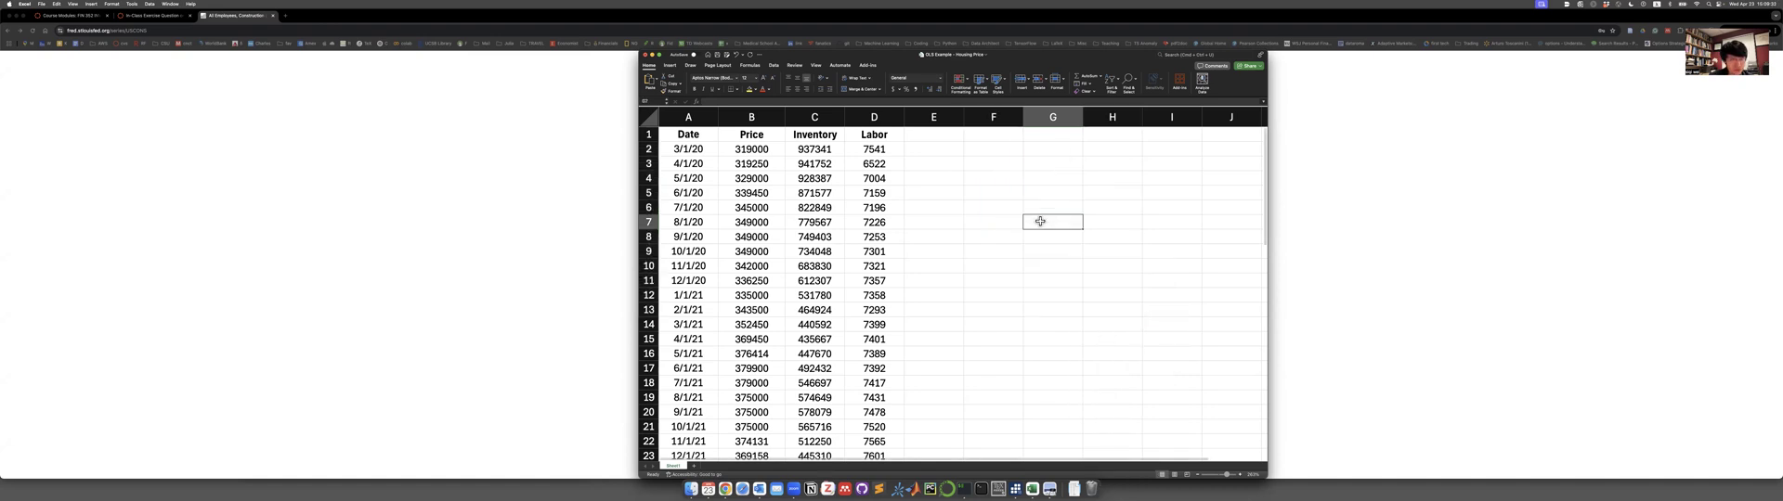
Open the Regression tool from the Data Analysis tools.
left_click(868, 65)
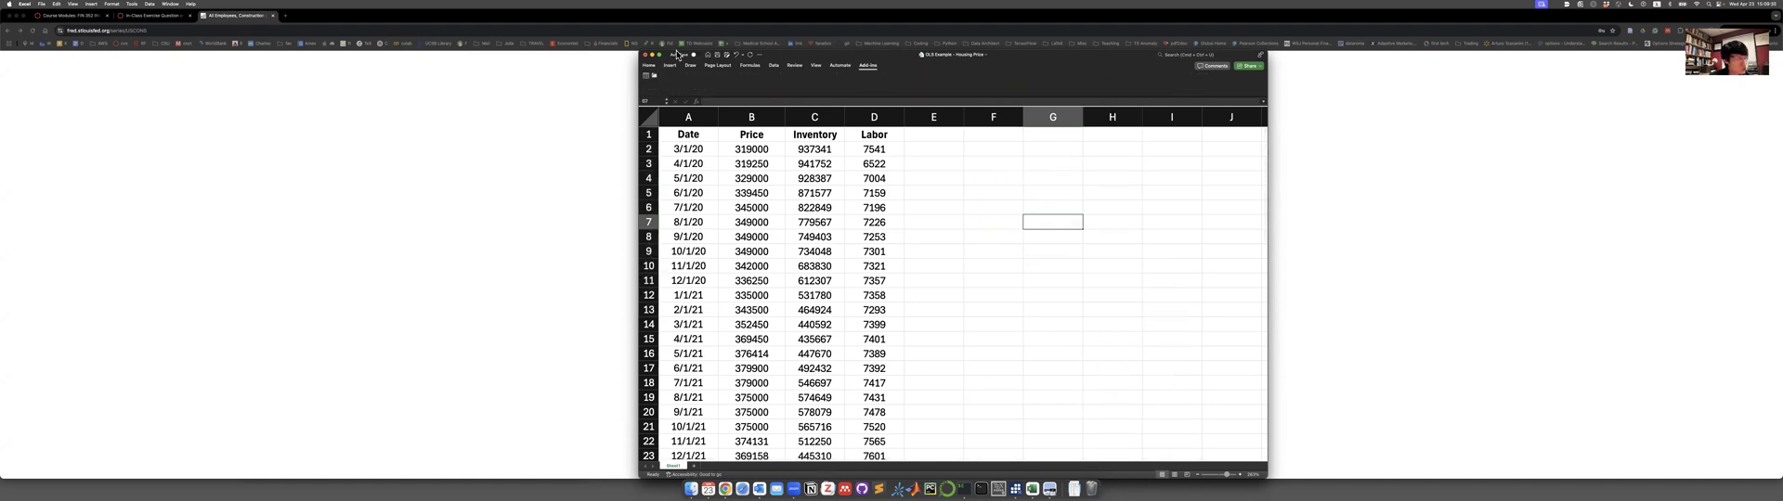
left_click(132, 5)
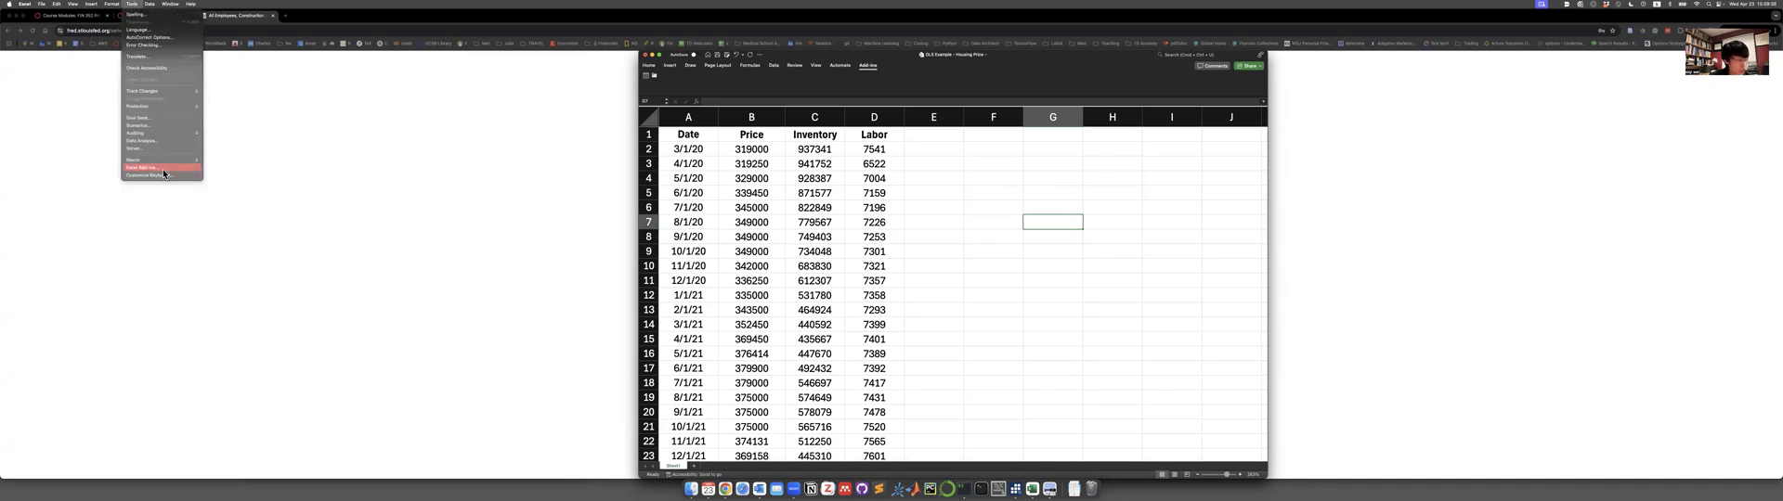
left_click(773, 65)
left_click(773, 65)
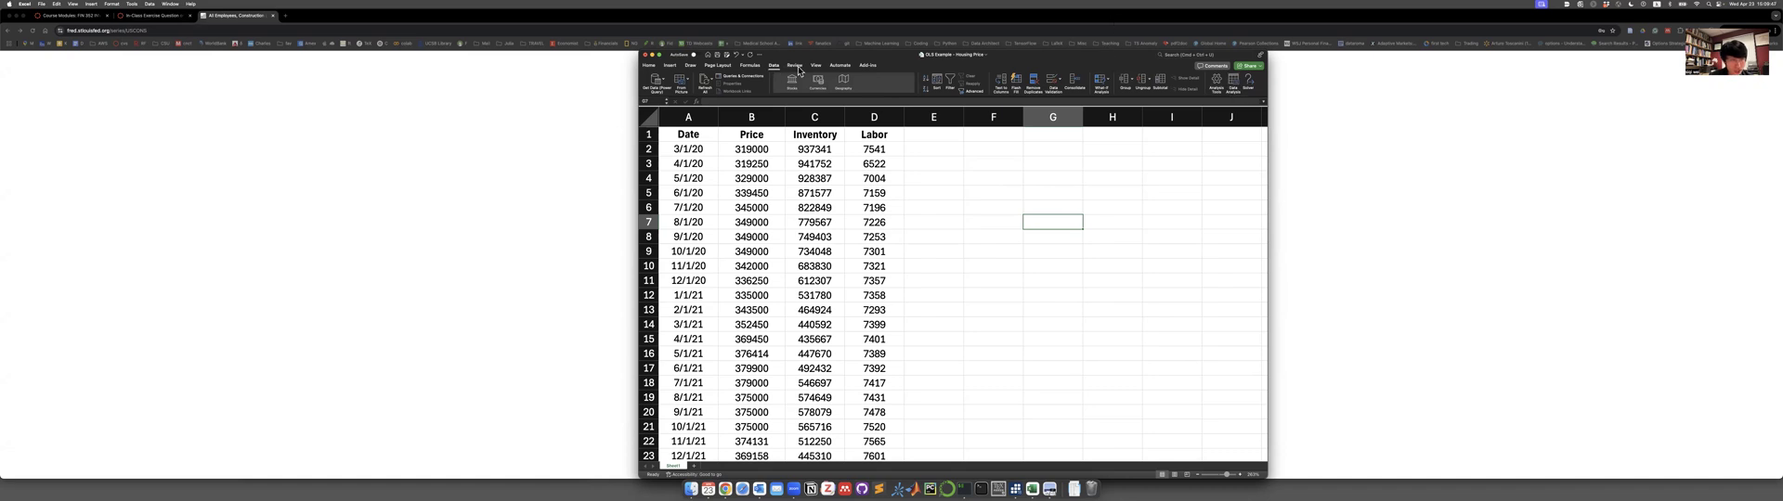
left_click(1235, 84)
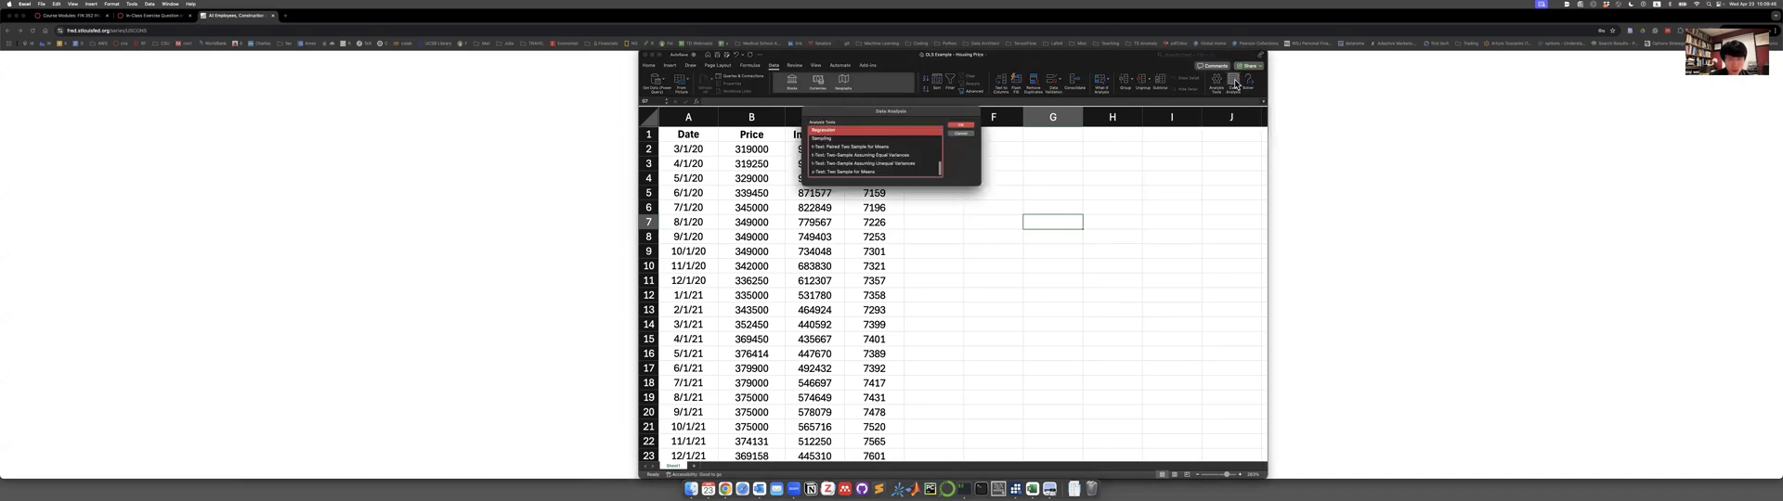
left_click(957, 125)
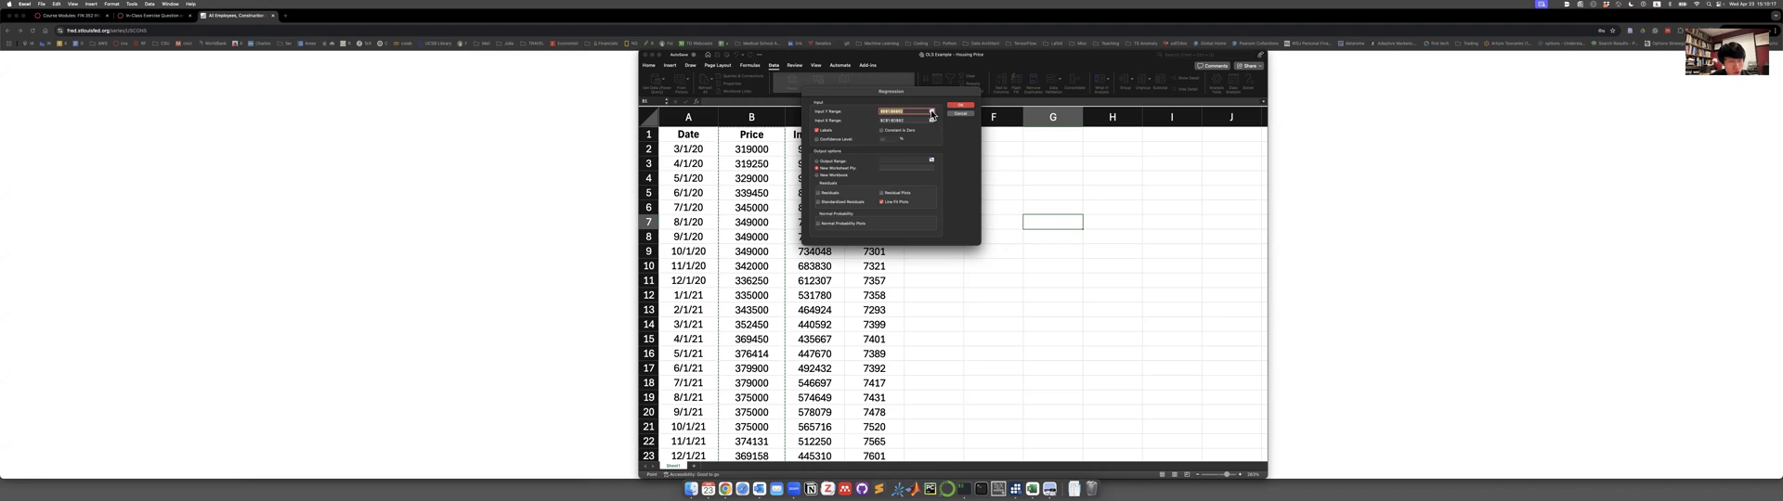
Set the regression's Y input range to the Price column, from its header in B1 through B62.
key("BackSpace")
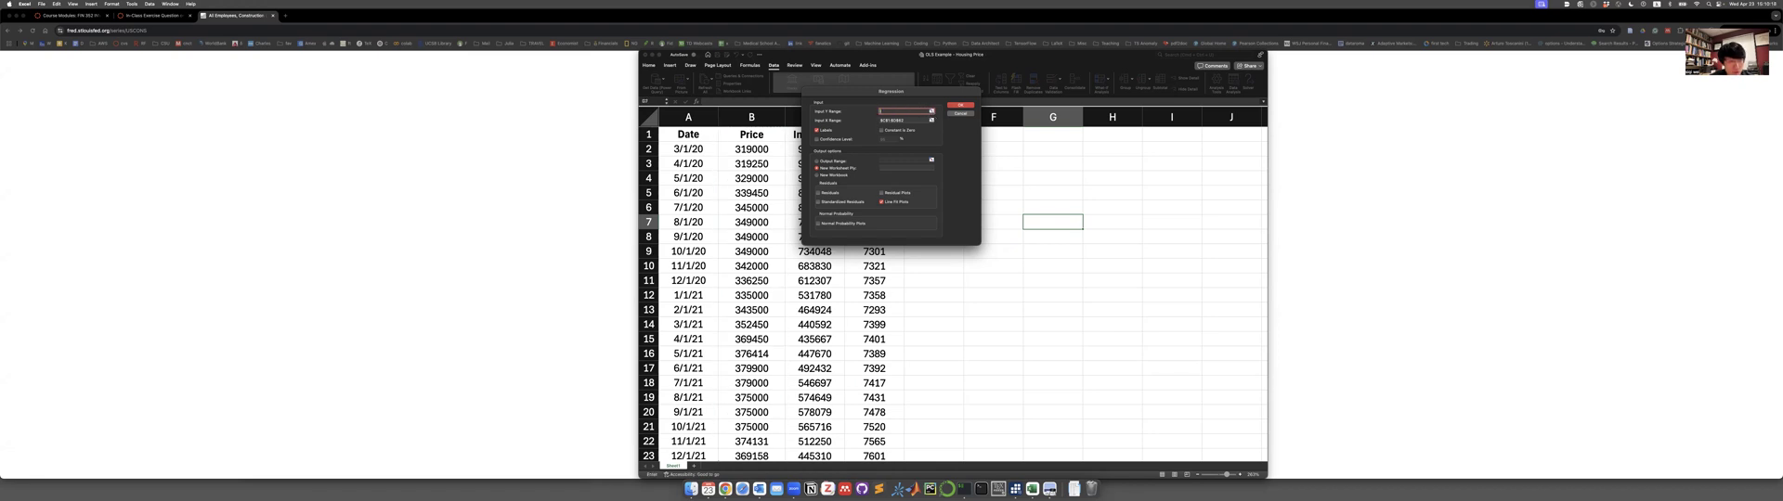
left_click(933, 109)
mouse_move(752, 135)
left_mouse_down()
mouse_move(759, 239)
mouse_move(755, 137)
left_mouse_up()
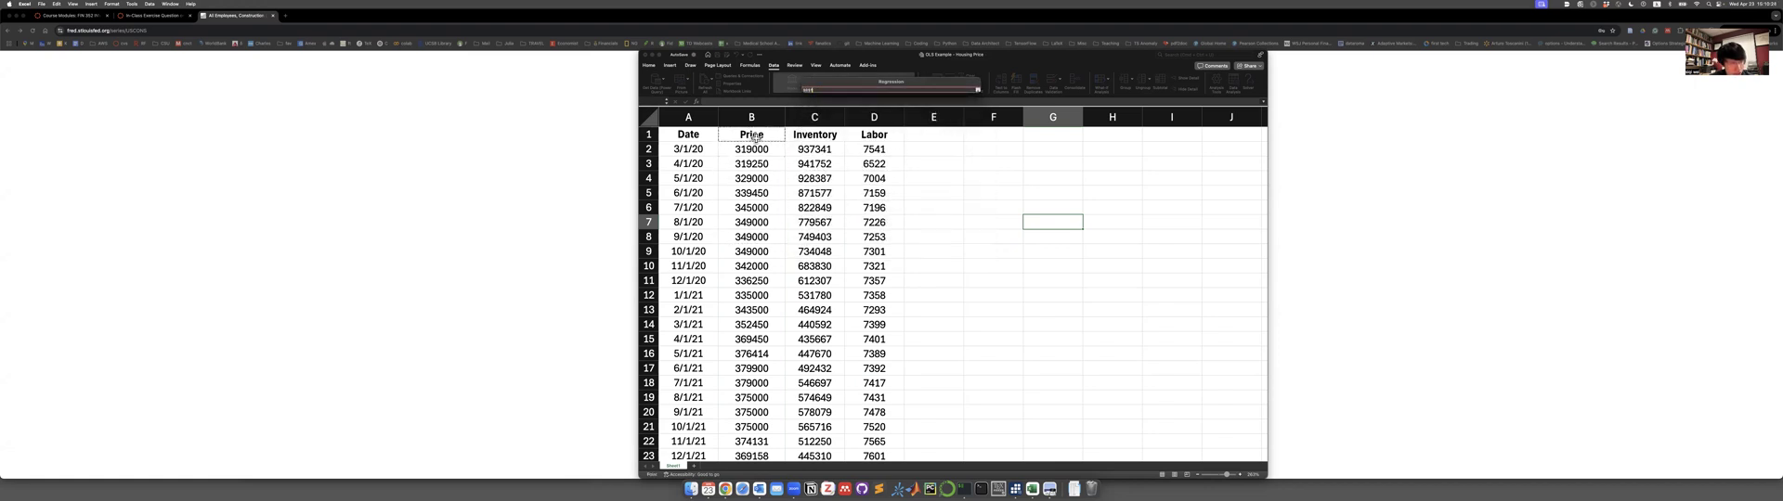
left_click_drag(759, 136, 763, 427)
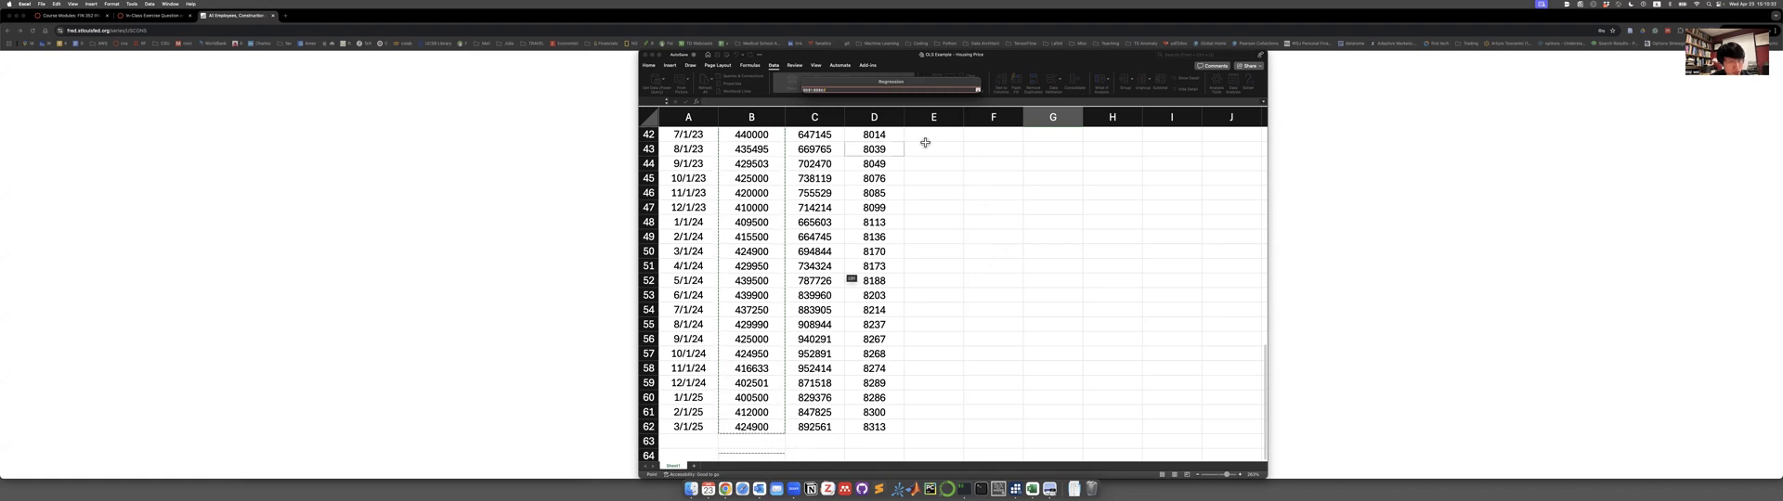
left_click(977, 90)
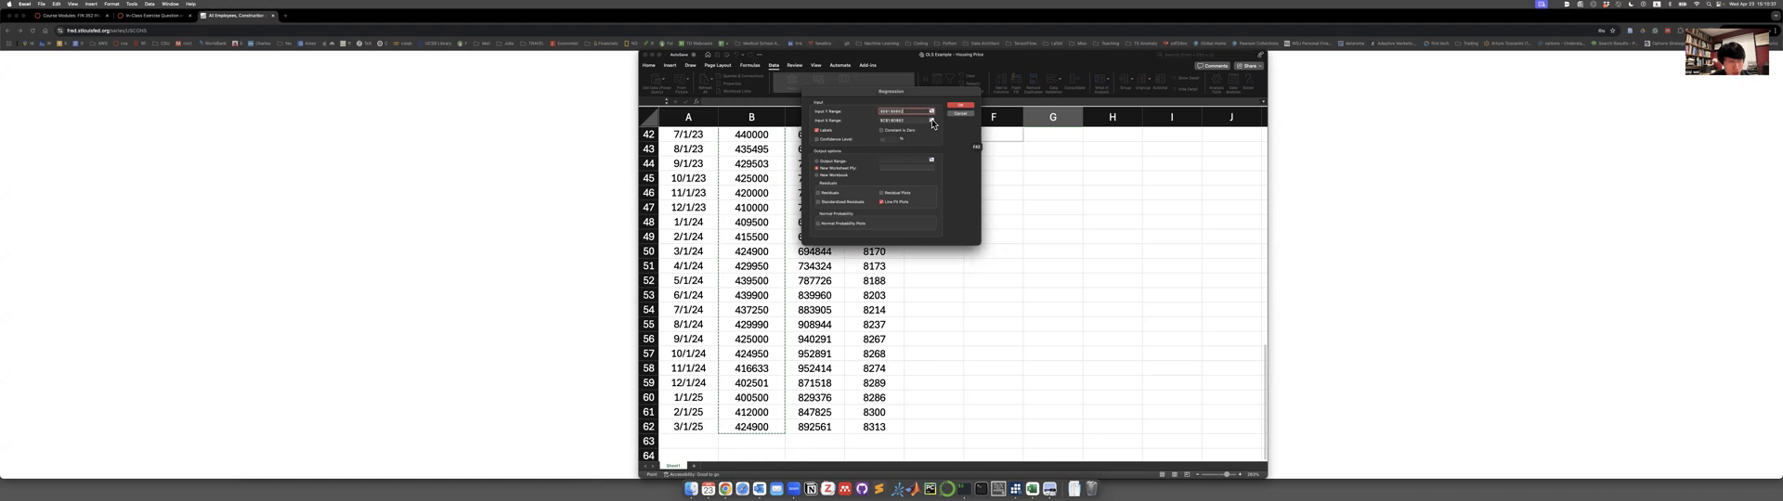
Set the regression's X input range to the Labor column, from its header in D1 through D62.
left_click(932, 120)
left_click_drag(875, 134, 887, 434)
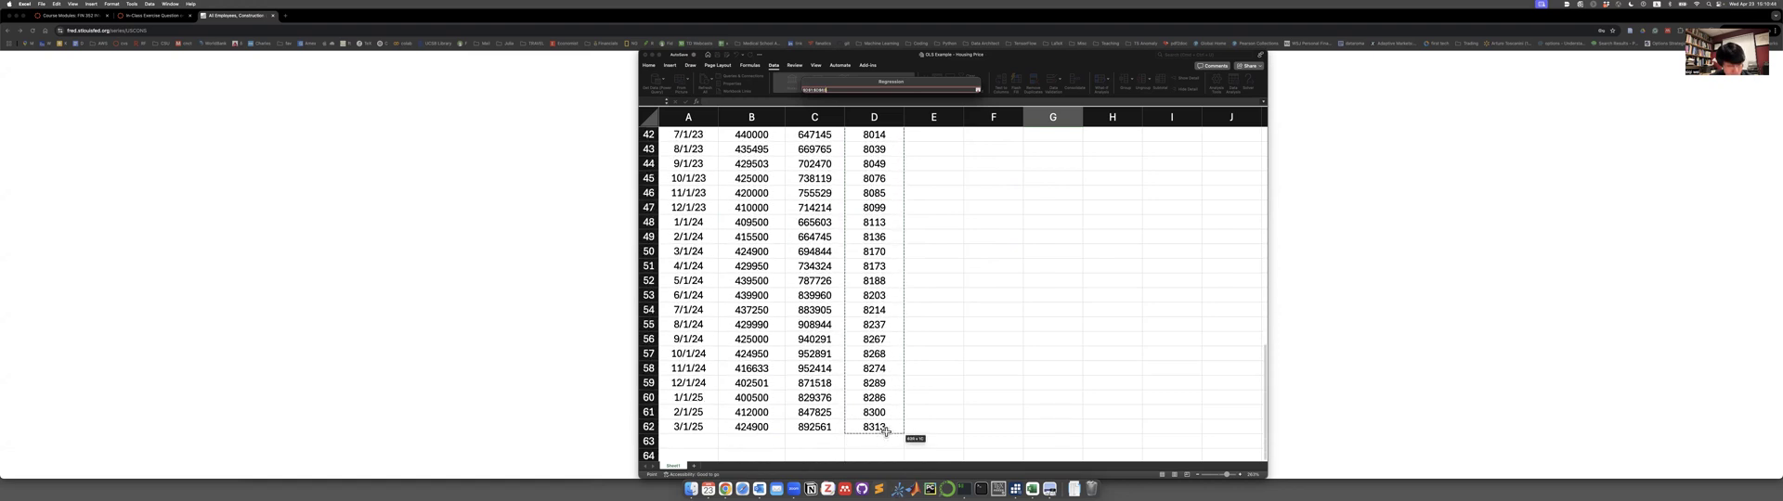
left_click(977, 91)
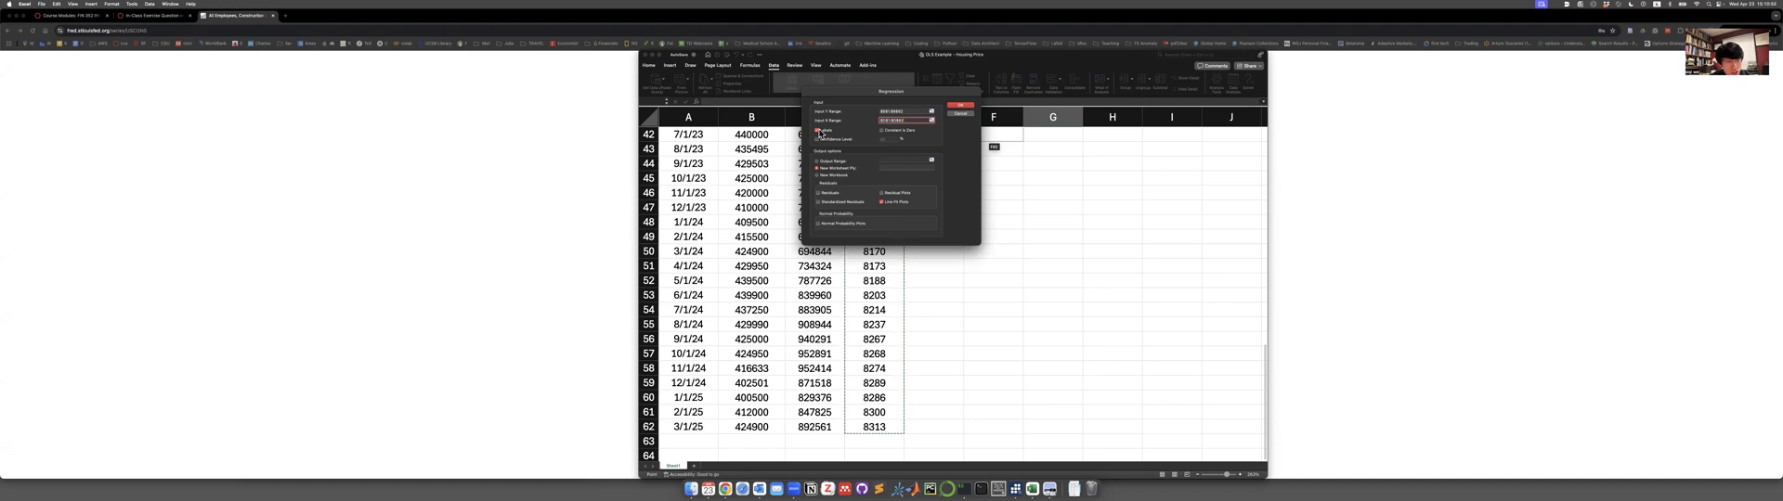
Run the regression of Price on Labor and enlarge the Labor Line Fit Plot on the output sheet.
scroll(810, 144, "up", 15)
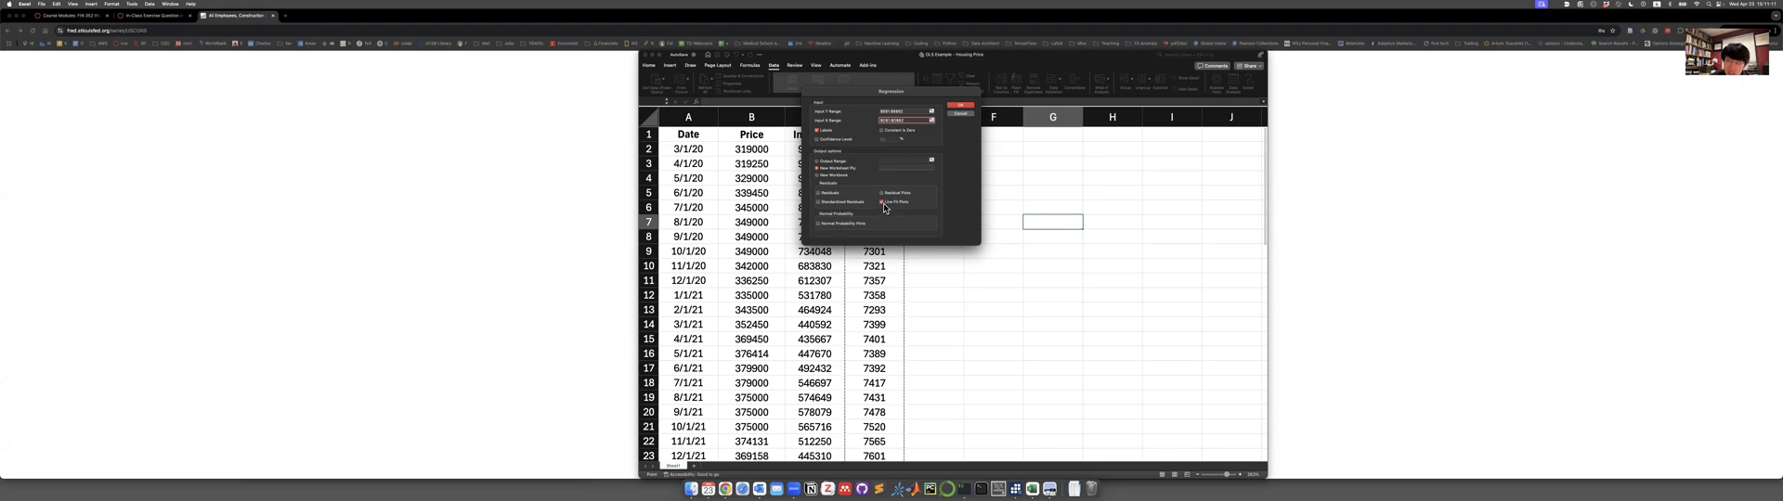
left_click(957, 109)
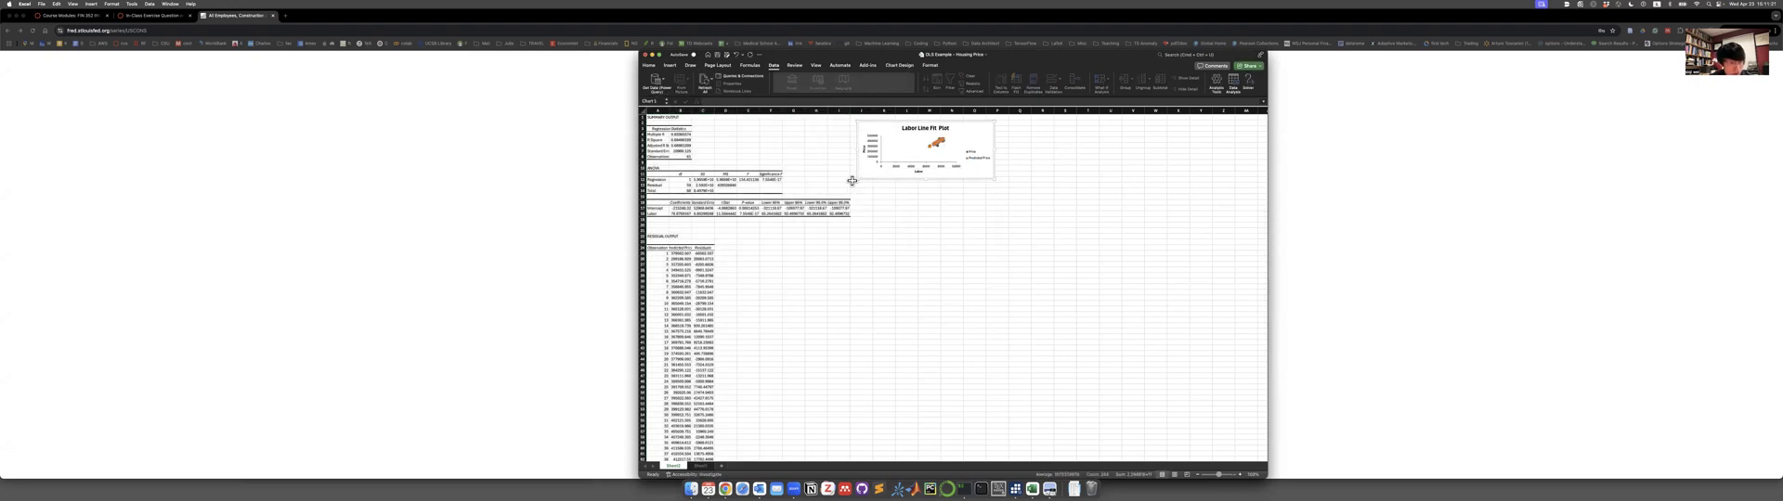
left_click_drag(855, 179, 809, 336)
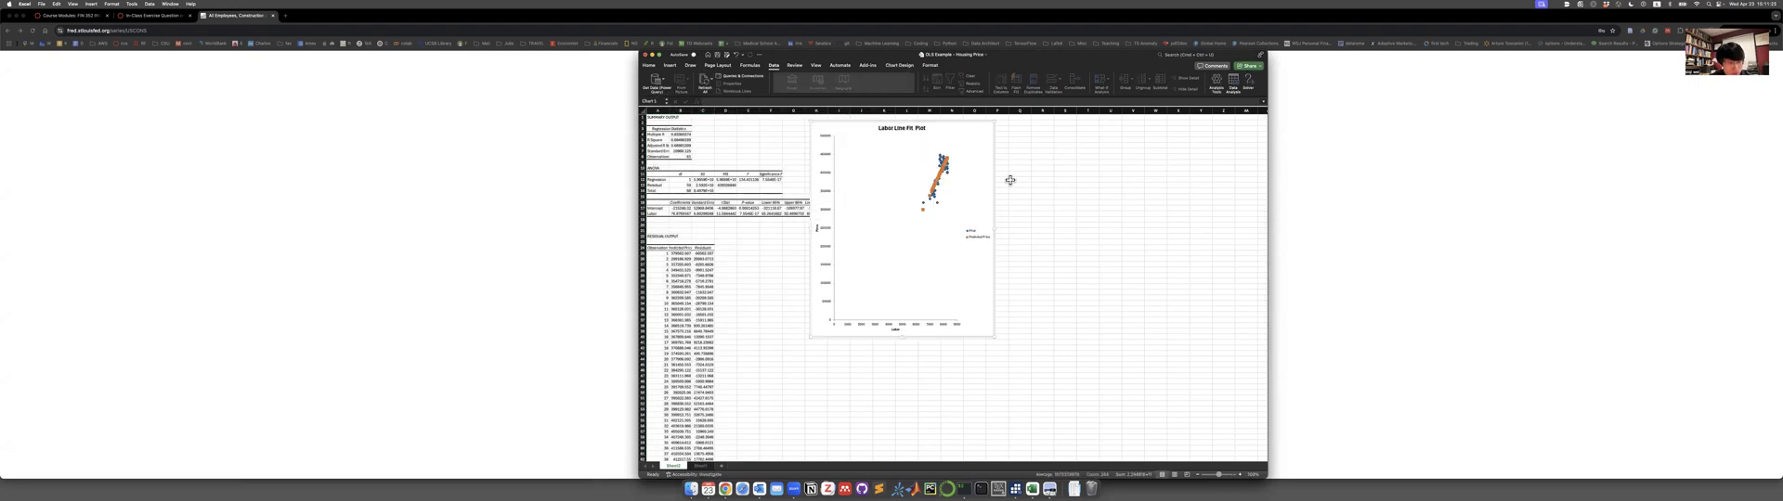
Widen the Labor Line Fit Plot and apply a light chart style with gridlines and a capitalised title.
left_click_drag(995, 228, 1138, 227)
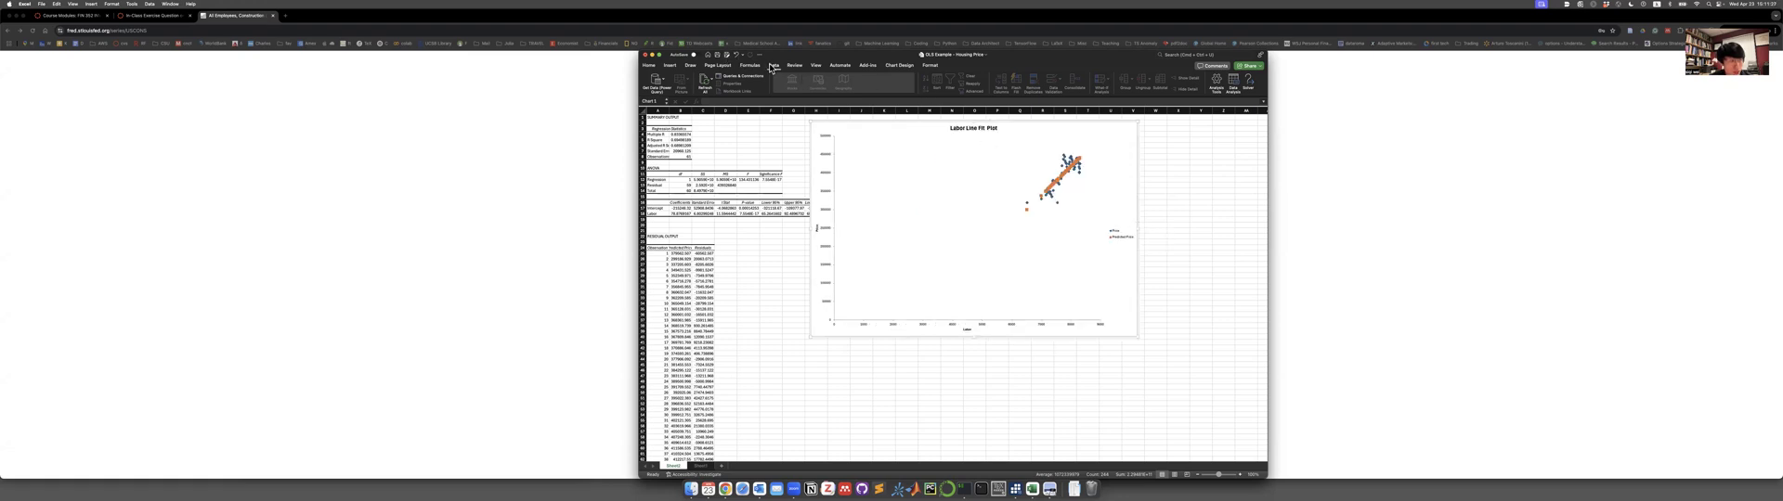
left_click(897, 66)
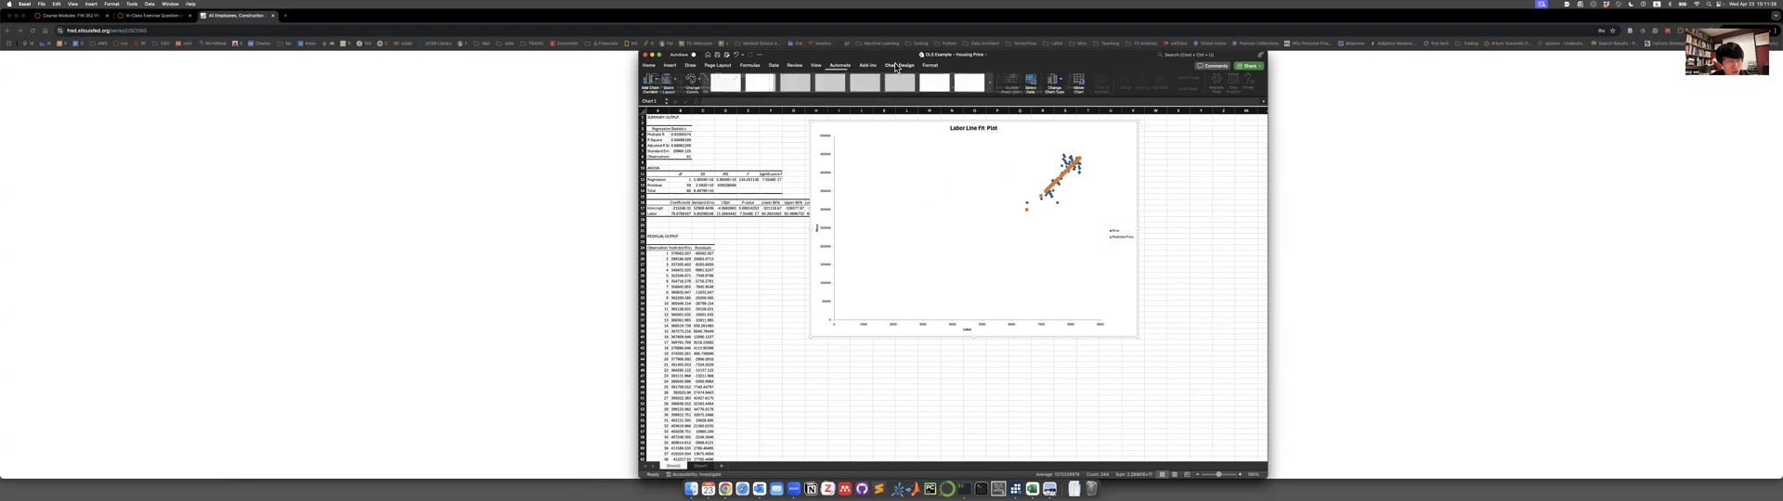
left_click(845, 96)
left_click(816, 125)
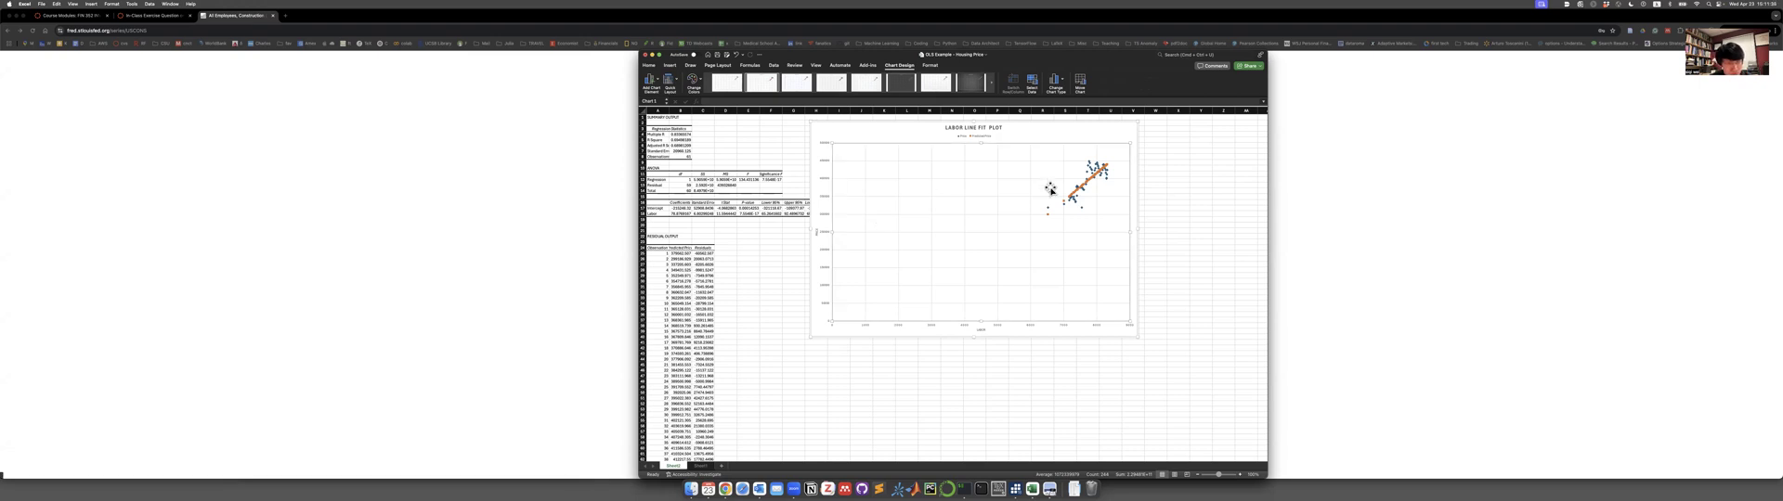
Add a linear trendline based on the Predicted Price series to the Labor Line Fit Plot.
left_click(652, 87)
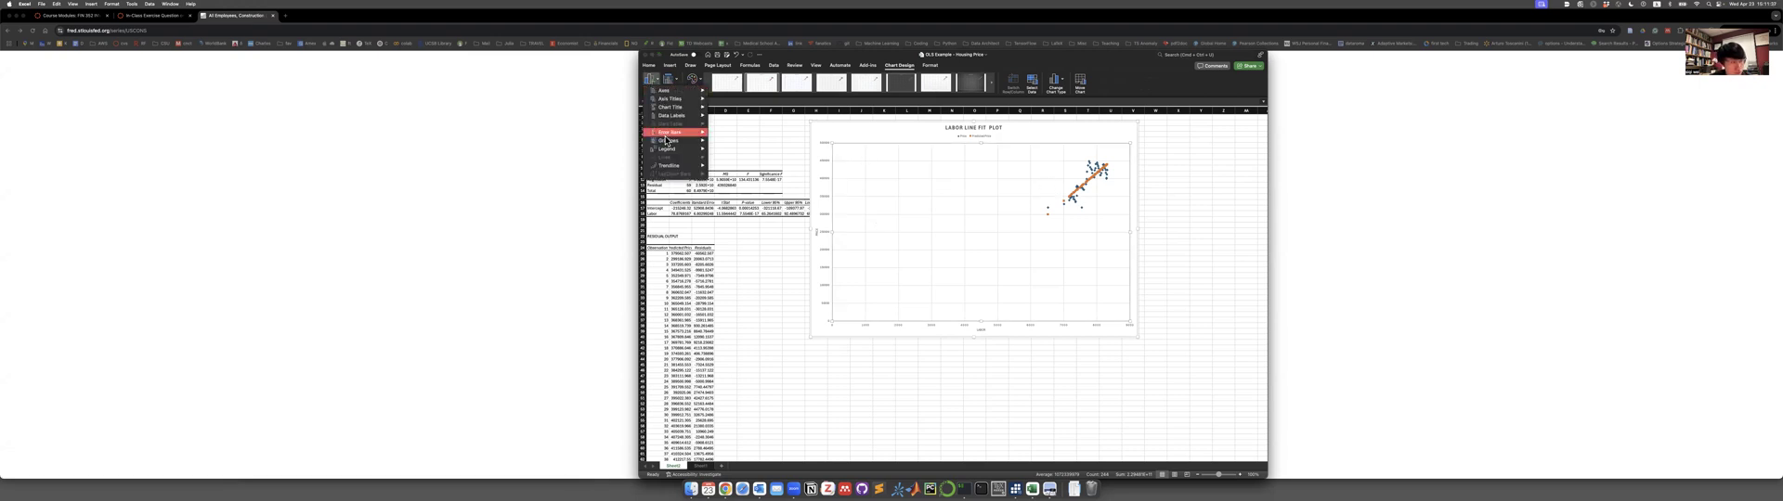
mouse_move(674, 171)
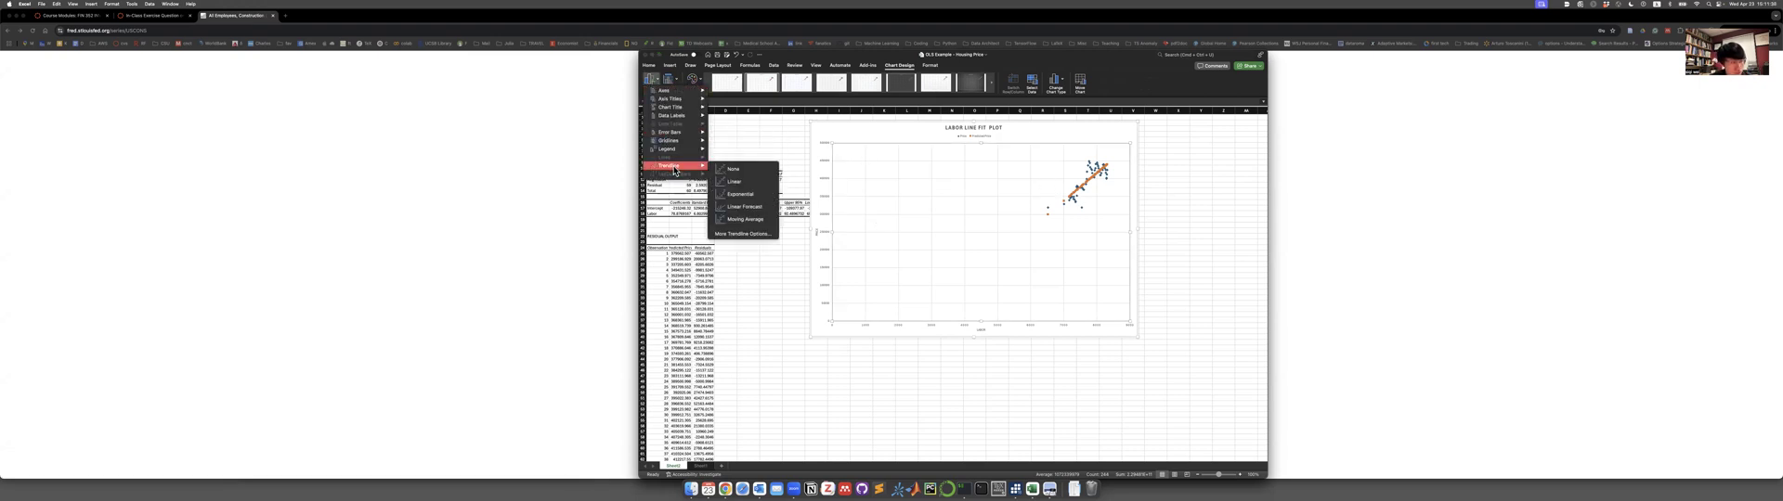
left_click(749, 182)
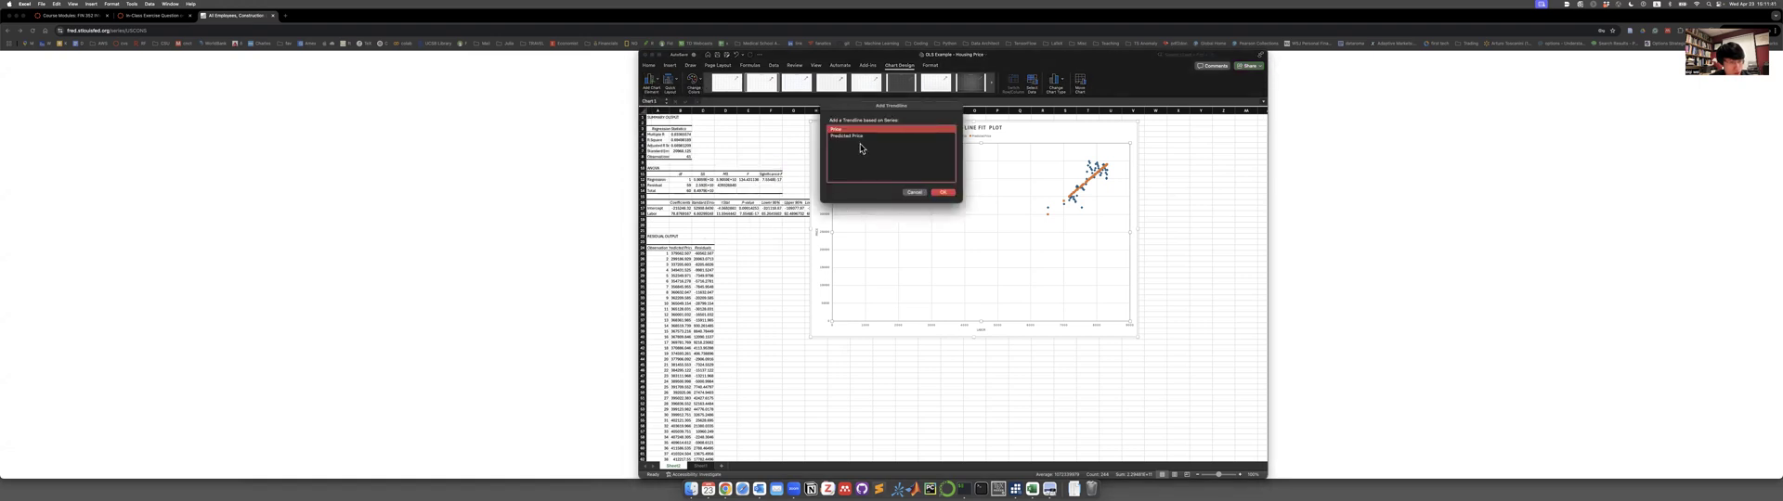
left_click(852, 136)
left_click(936, 193)
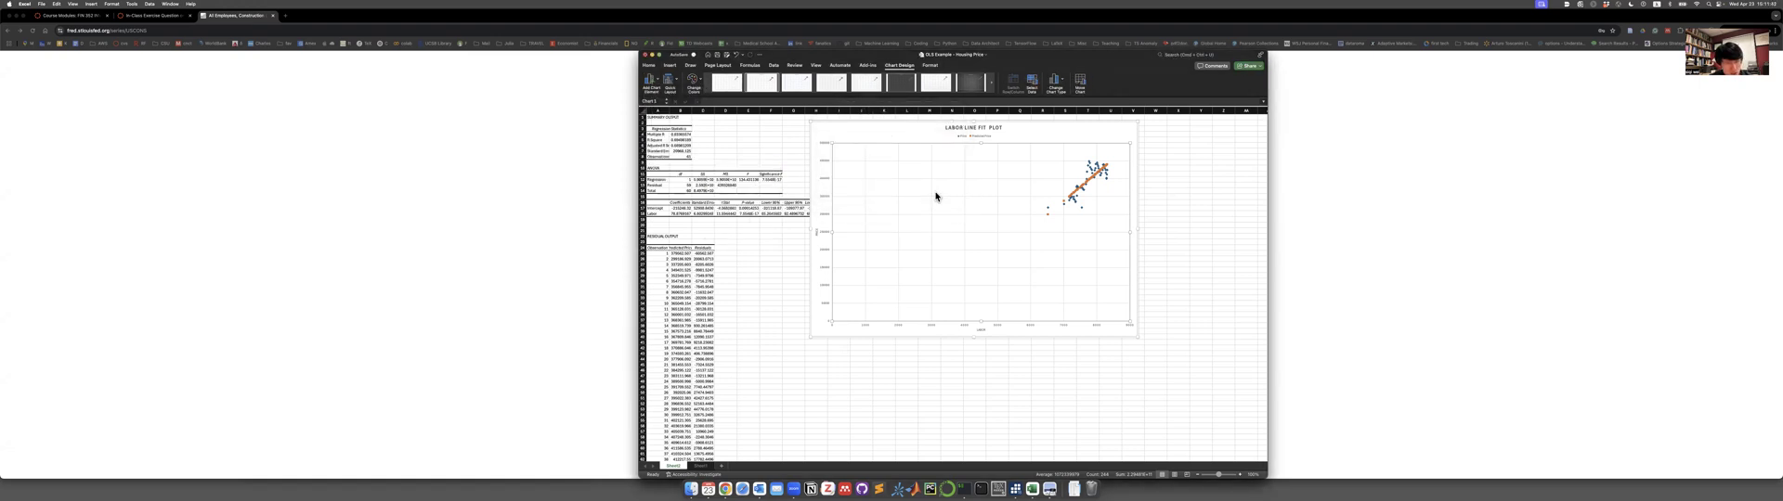
Apply the dark gradient chart style to the Labor Line Fit Plot and enlarge the chart.
left_click(896, 84)
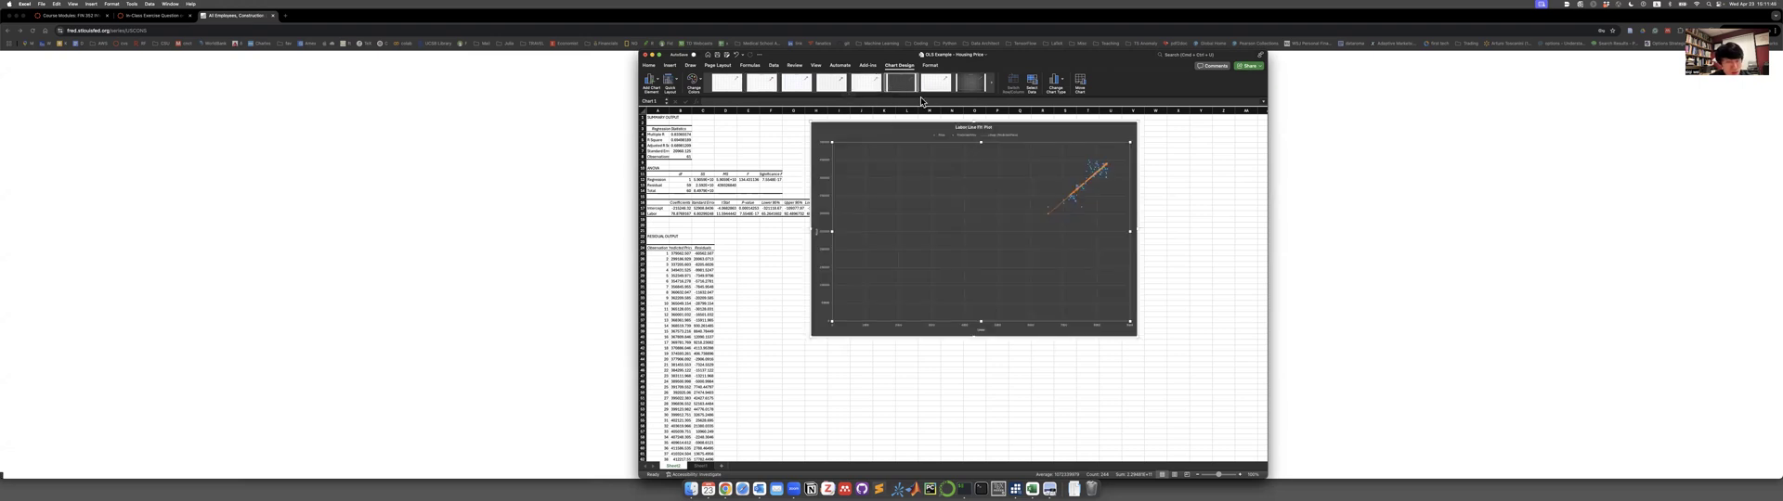
left_click(971, 82)
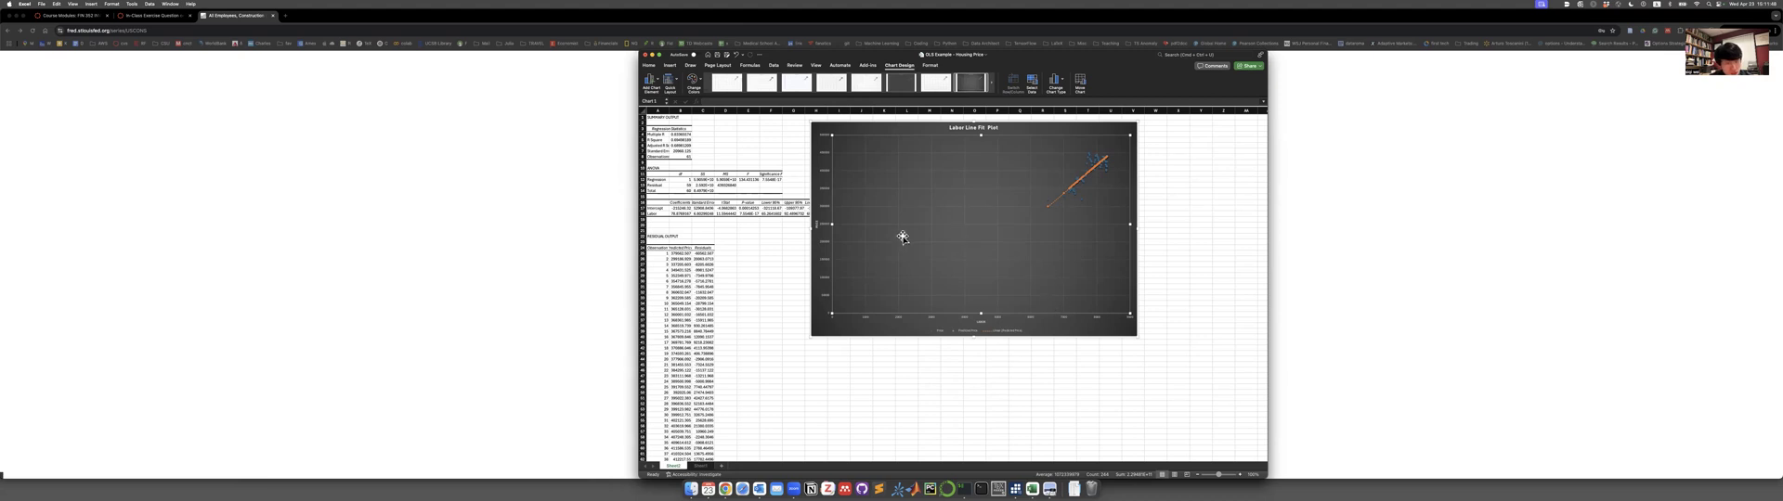
left_click_drag(810, 335, 799, 366)
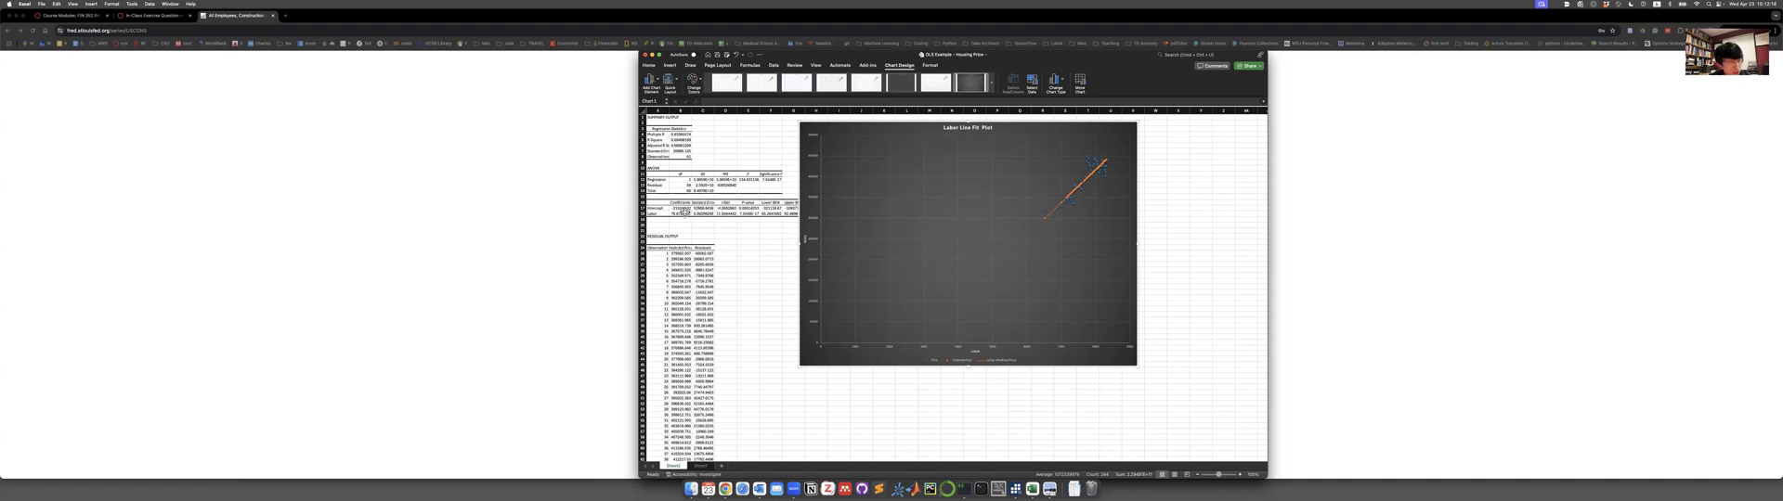
Highlight the Labor coefficient and its t Stat in yellow in the regression output.
left_click(674, 213)
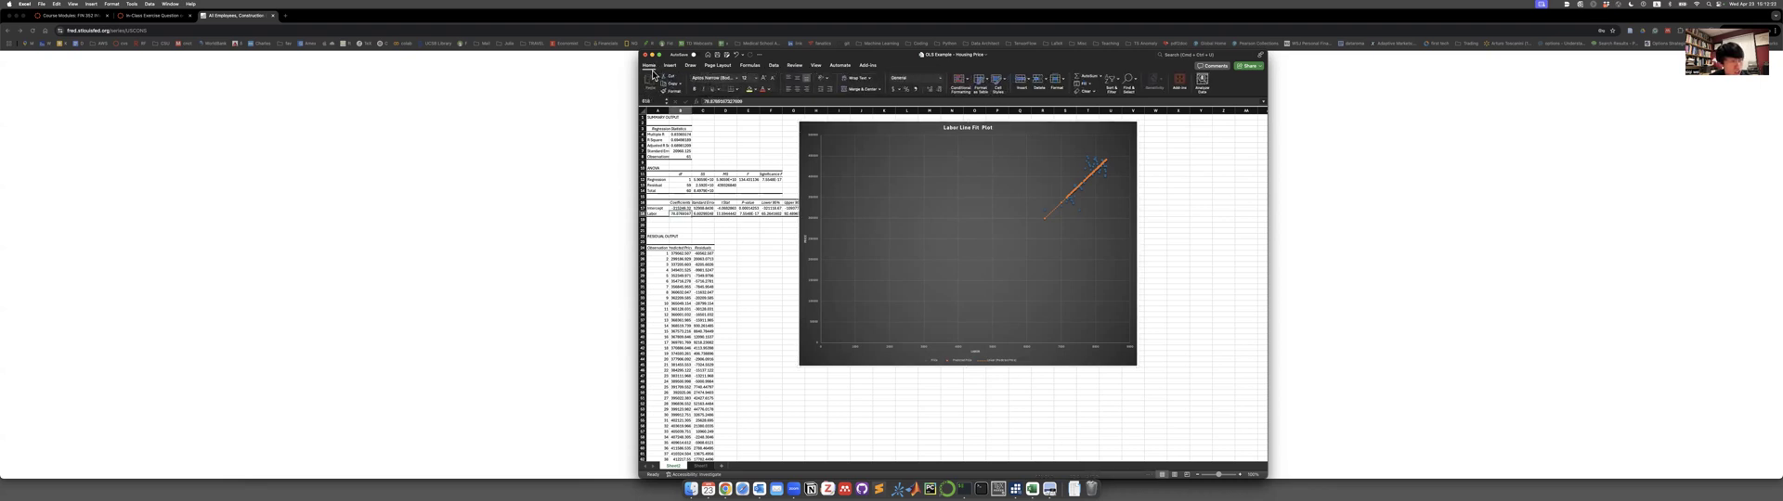
left_click(748, 89)
left_click(726, 213)
left_click(750, 90)
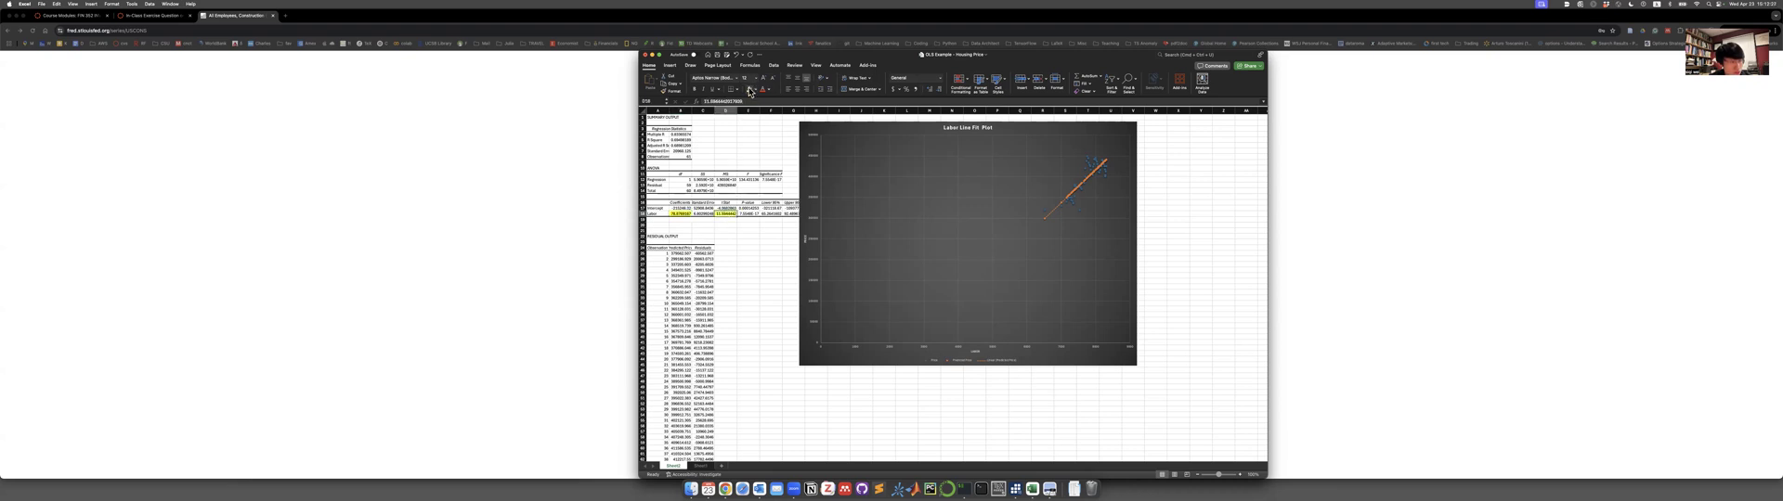
Highlight the R Square and Observations values in yellow in the regression statistics.
left_click(686, 134)
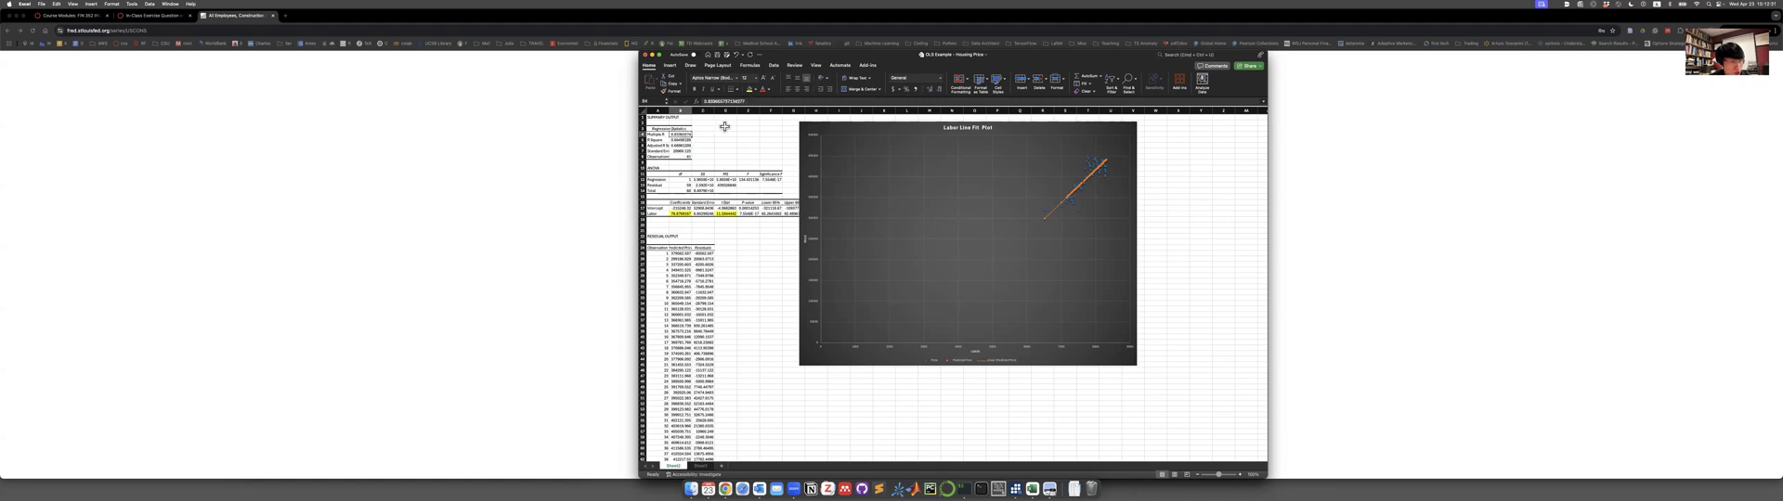
left_click(685, 140)
left_click(685, 140)
left_click(688, 157)
left_click(749, 89)
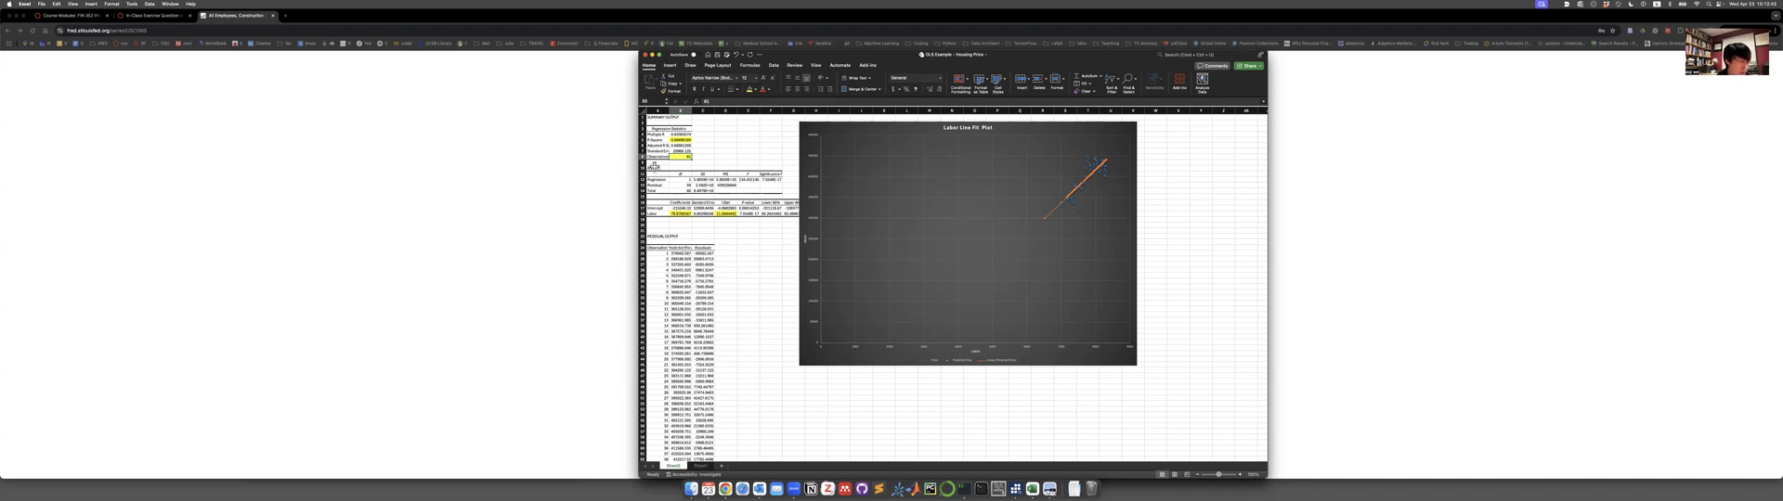
Autofit column A of the output sheet so the regression statistic labels fit their cells.
scroll(743, 178, "up", 3)
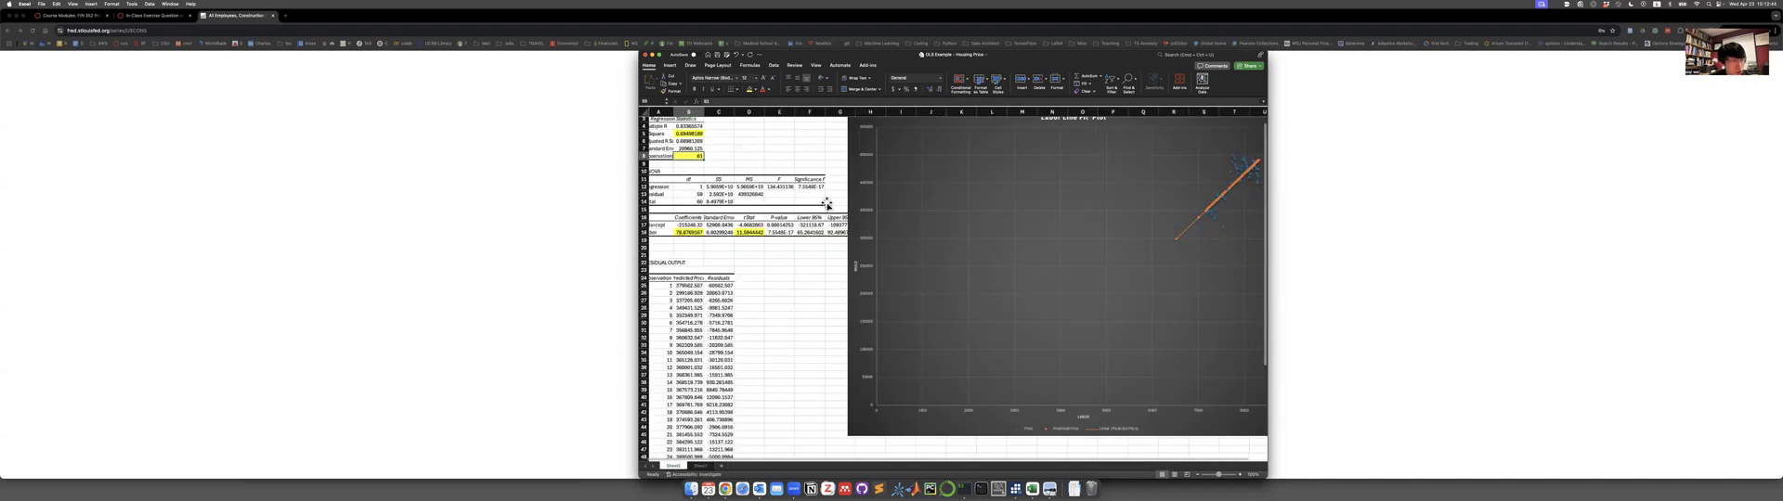
double_click(677, 114)
left_click(706, 137)
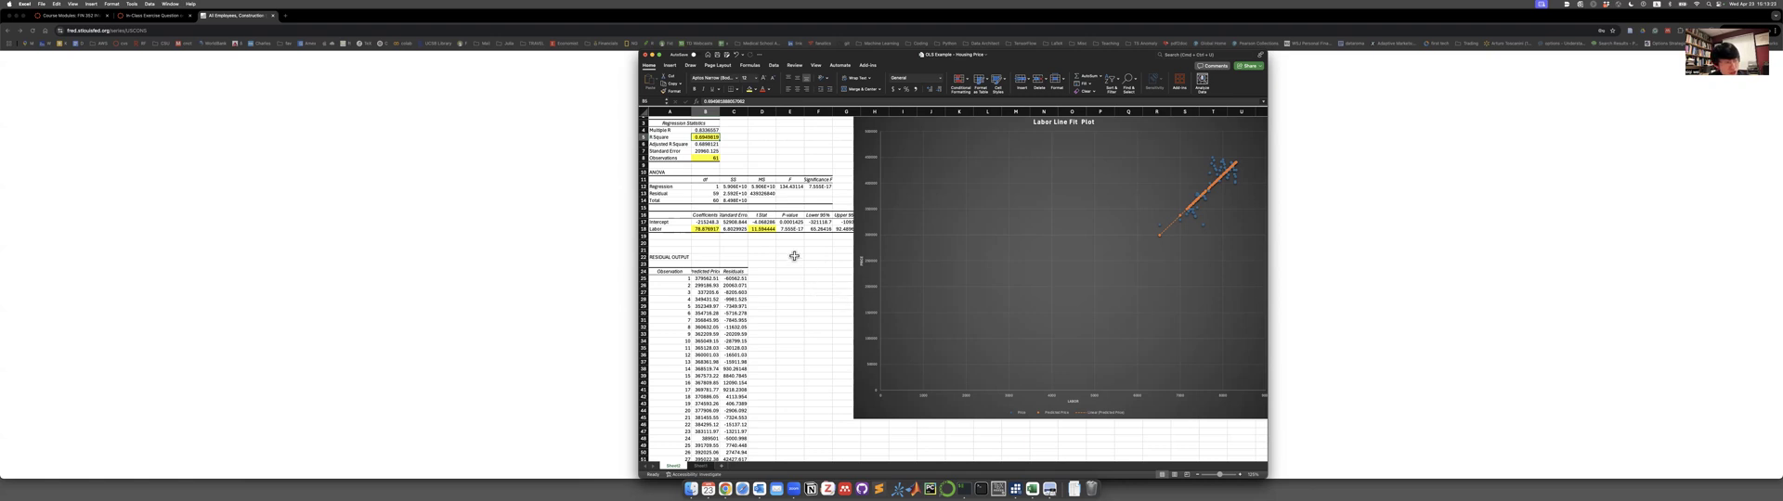
Return to the data sheet and open the Regression tool from the Data Analysis tools.
left_click(702, 467)
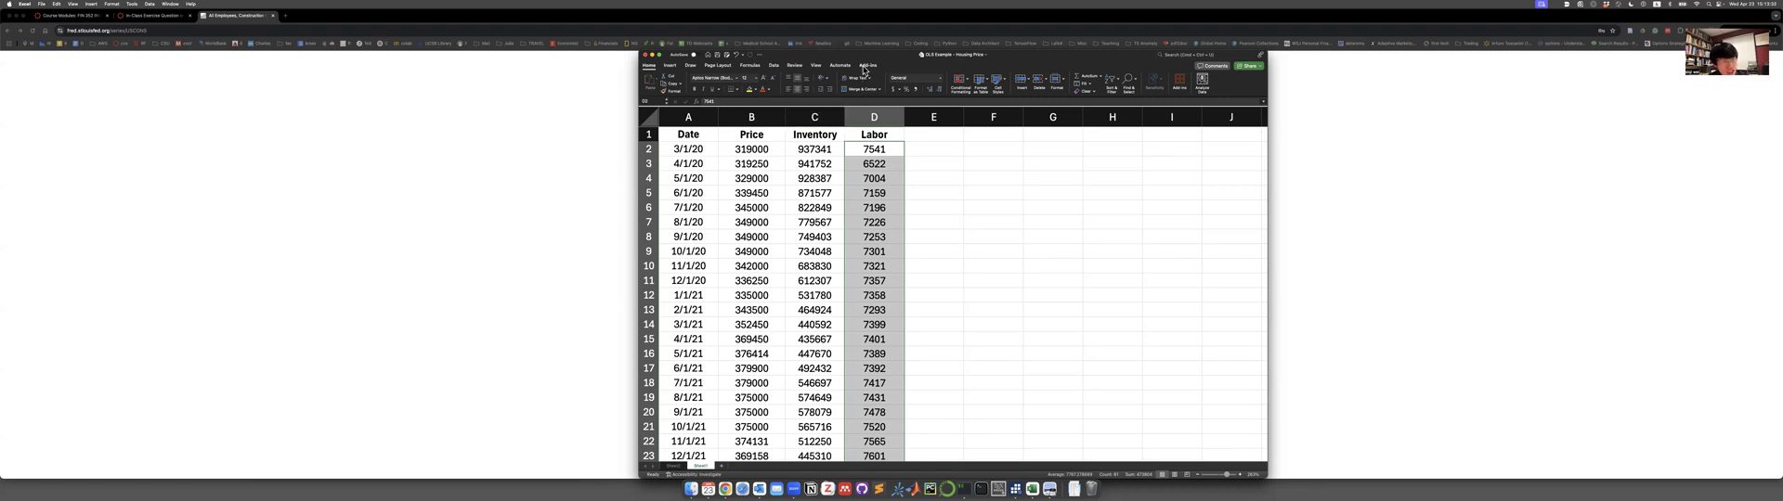
left_click(773, 65)
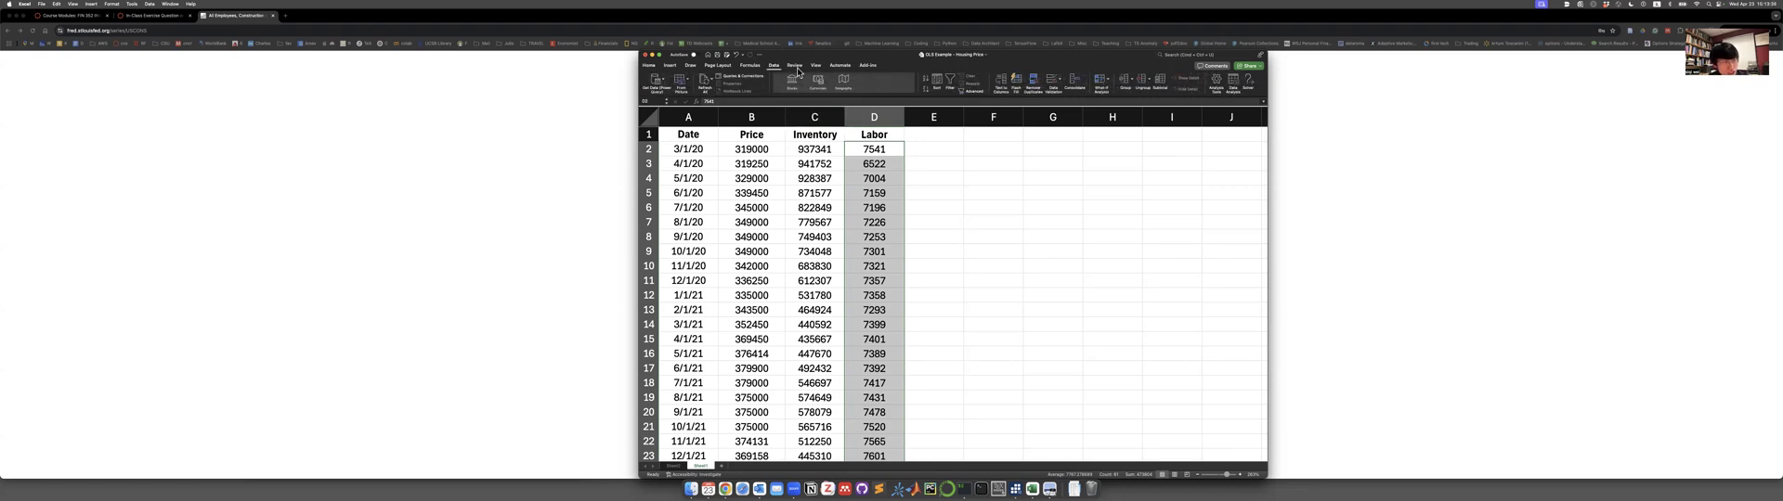
left_click(1234, 81)
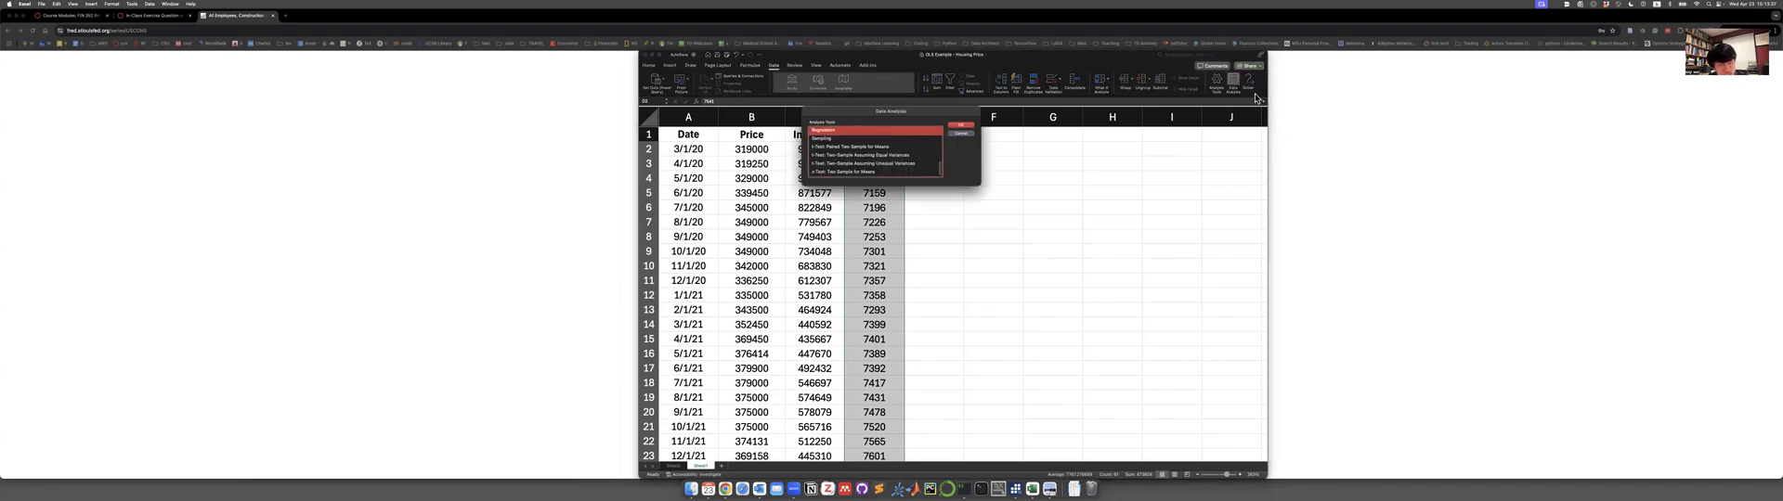
left_click(957, 126)
Set the X input range to the Inventory and Labor columns, from the headers through row 62, and run the regression of Price.
left_click(932, 120)
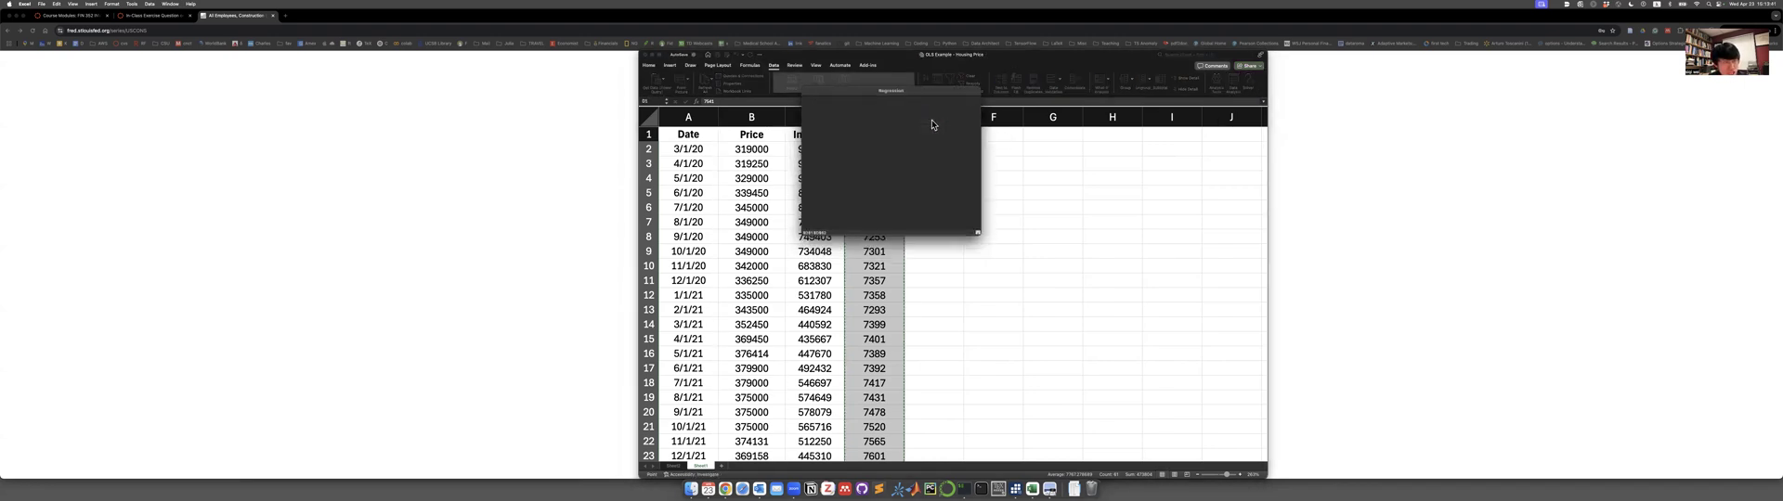
left_click_drag(814, 135, 964, 427)
left_click_drag(911, 491, 887, 416)
left_click(976, 91)
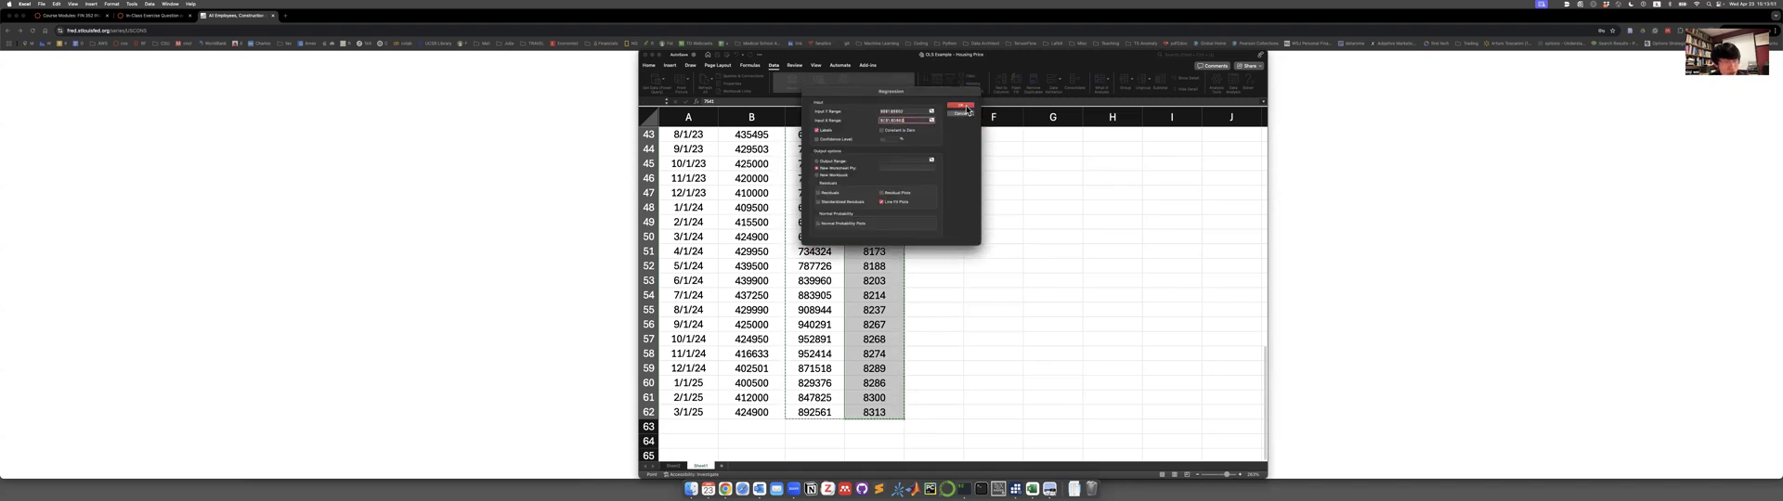
left_click(966, 108)
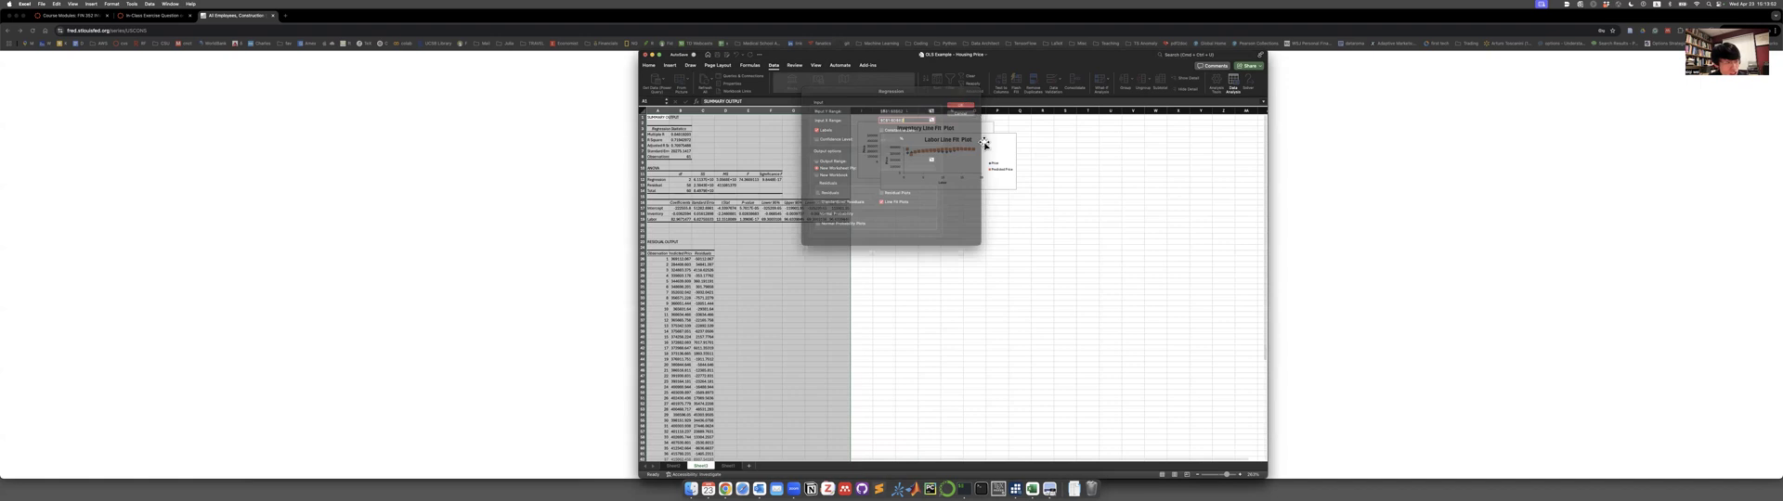
Examine the Inventory and Labor coefficients and fit statistics in the new output and compare them with the Labor-only regression.
left_click(1003, 146)
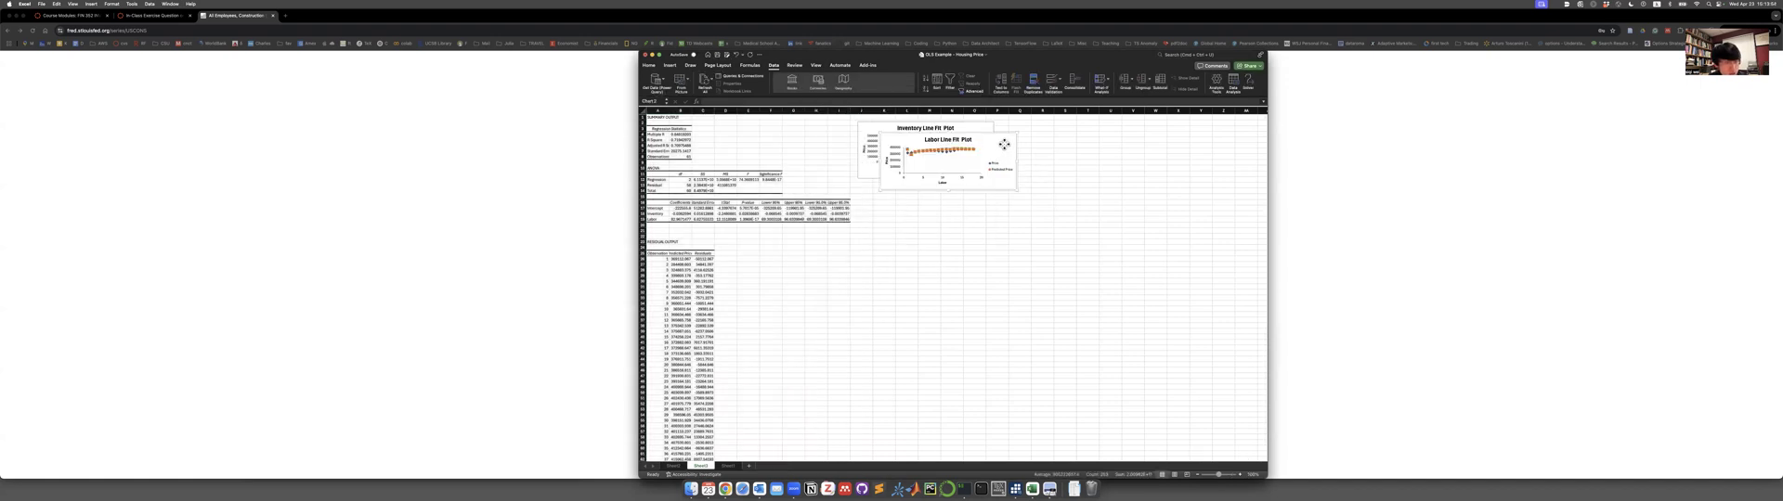
left_click(673, 229)
scroll(673, 230, "up", 2)
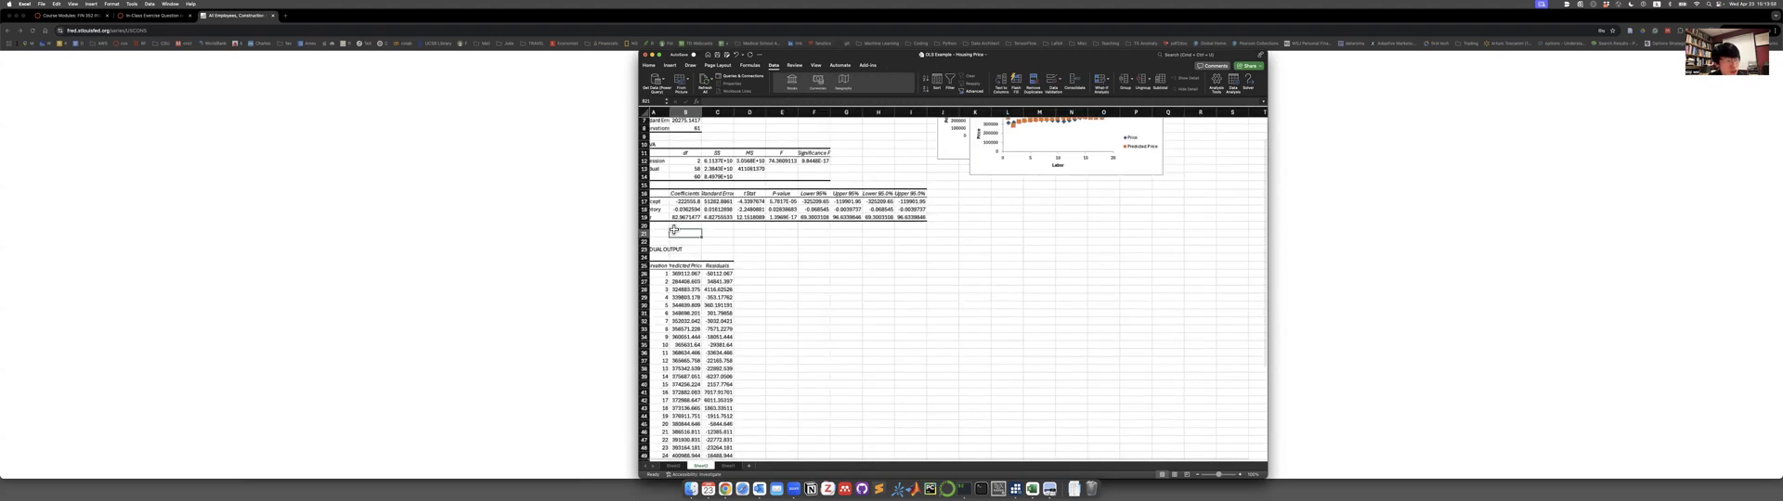
scroll(674, 229, "up", 2)
scroll(710, 211, "up", 2)
left_click(706, 215)
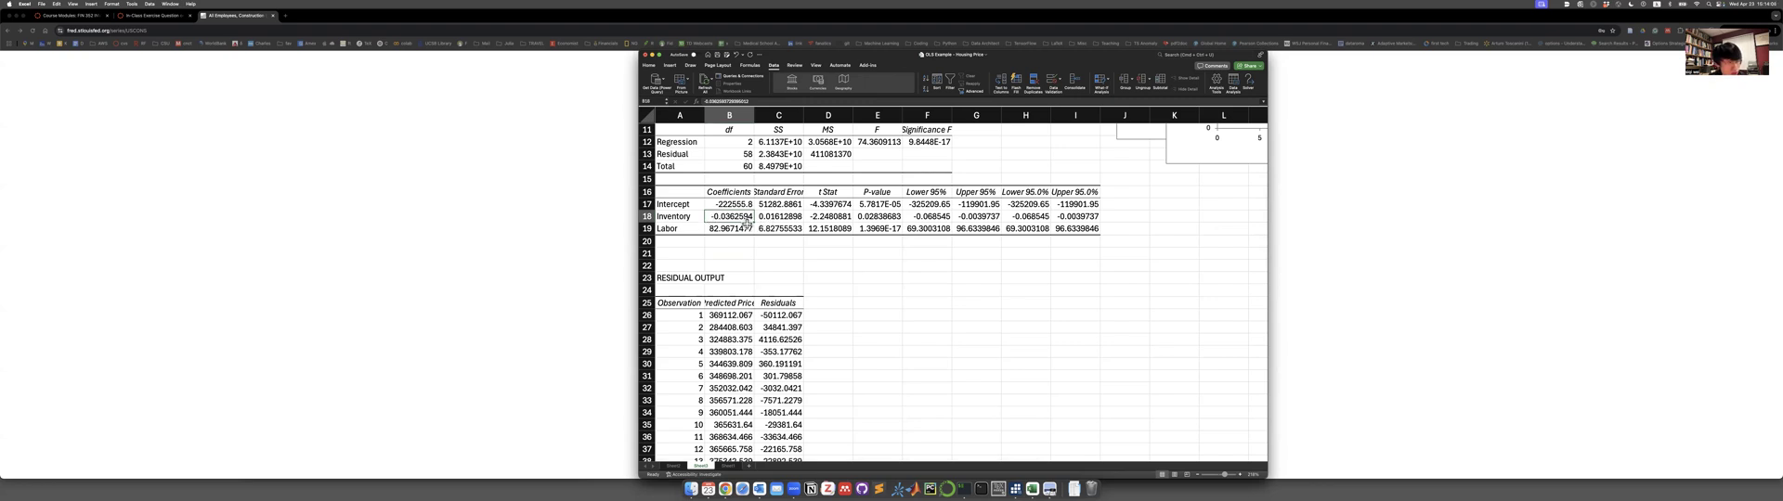
left_click(728, 230)
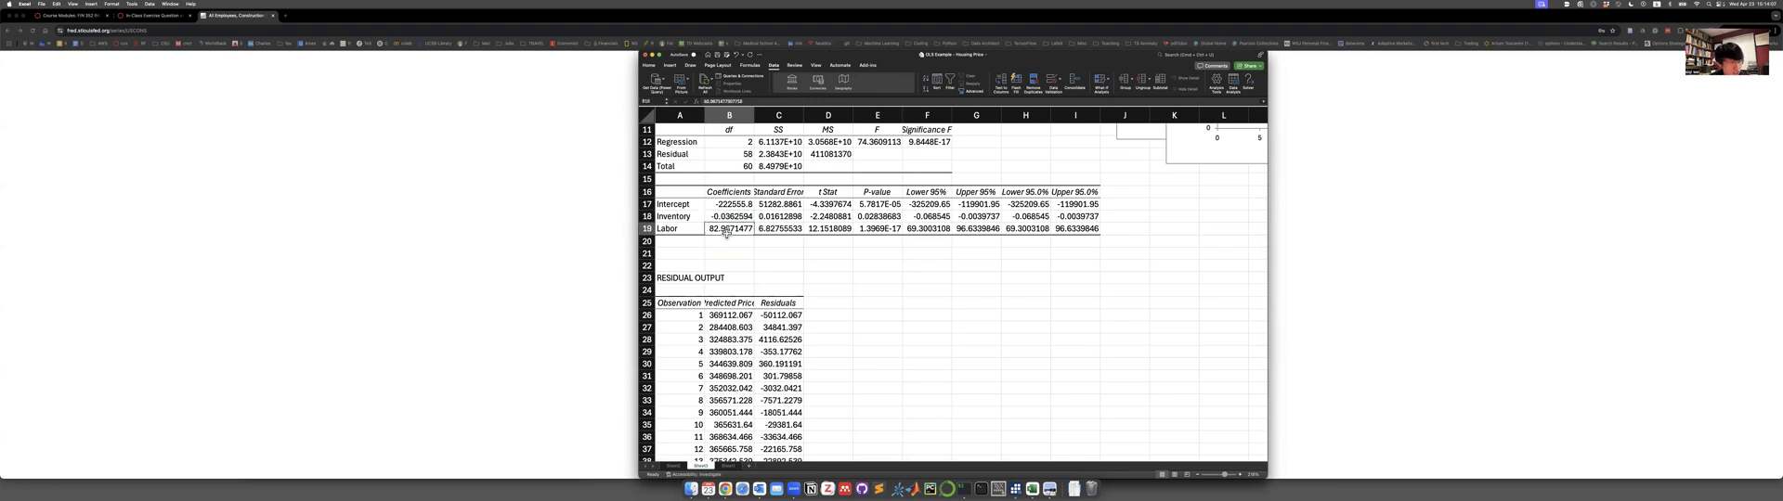
left_click(726, 217)
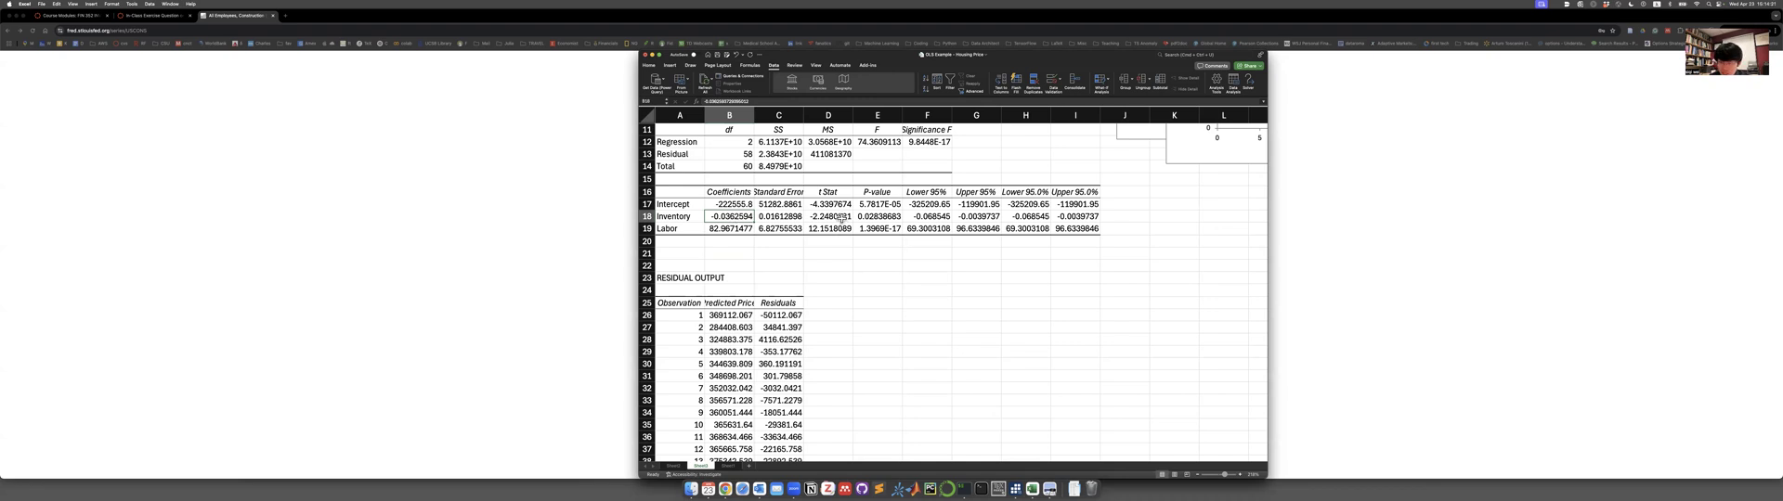
scroll(840, 218, "up", 5)
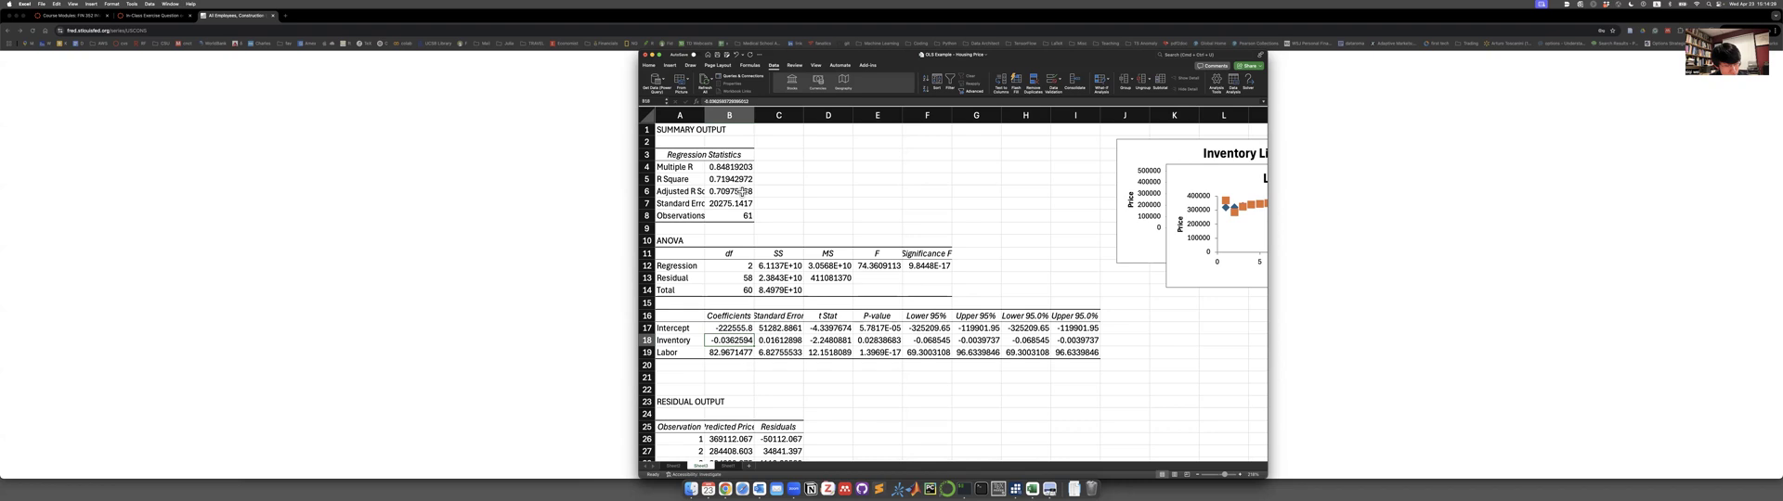
left_click(679, 466)
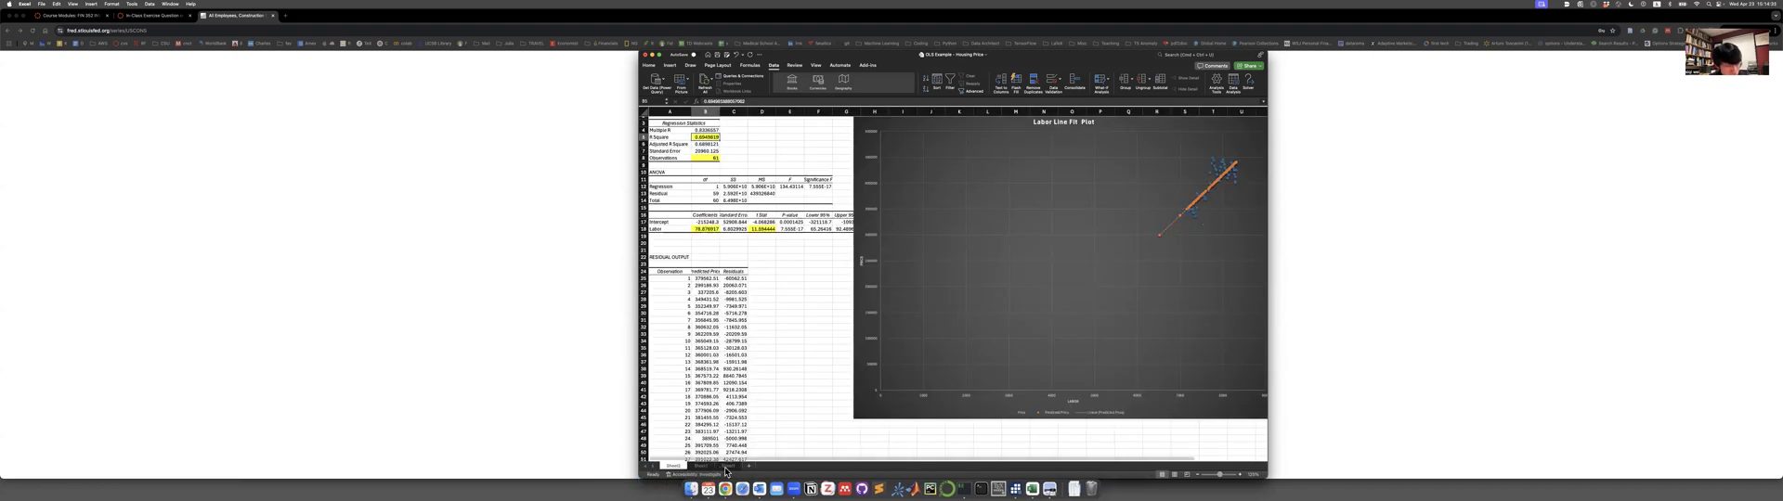
Enter the column header ln_Price in cell E1 of the data sheet.
left_click(727, 466)
scroll(798, 188, "up", 14)
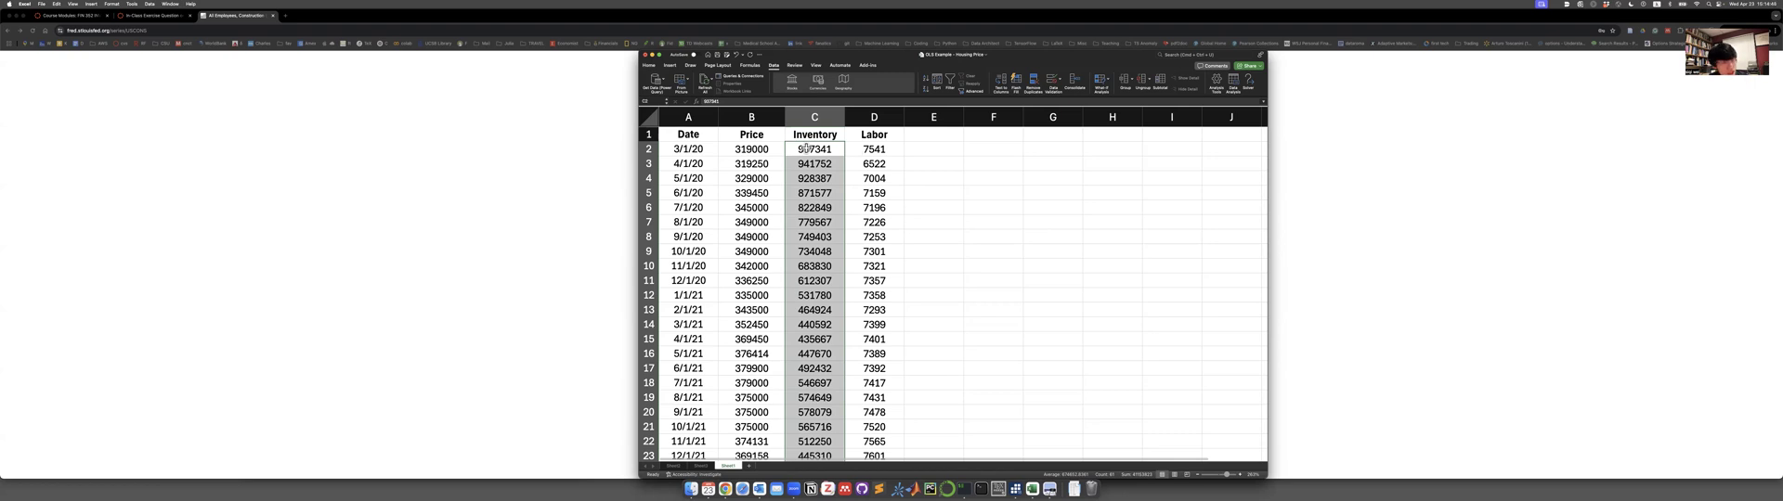
left_click(914, 141)
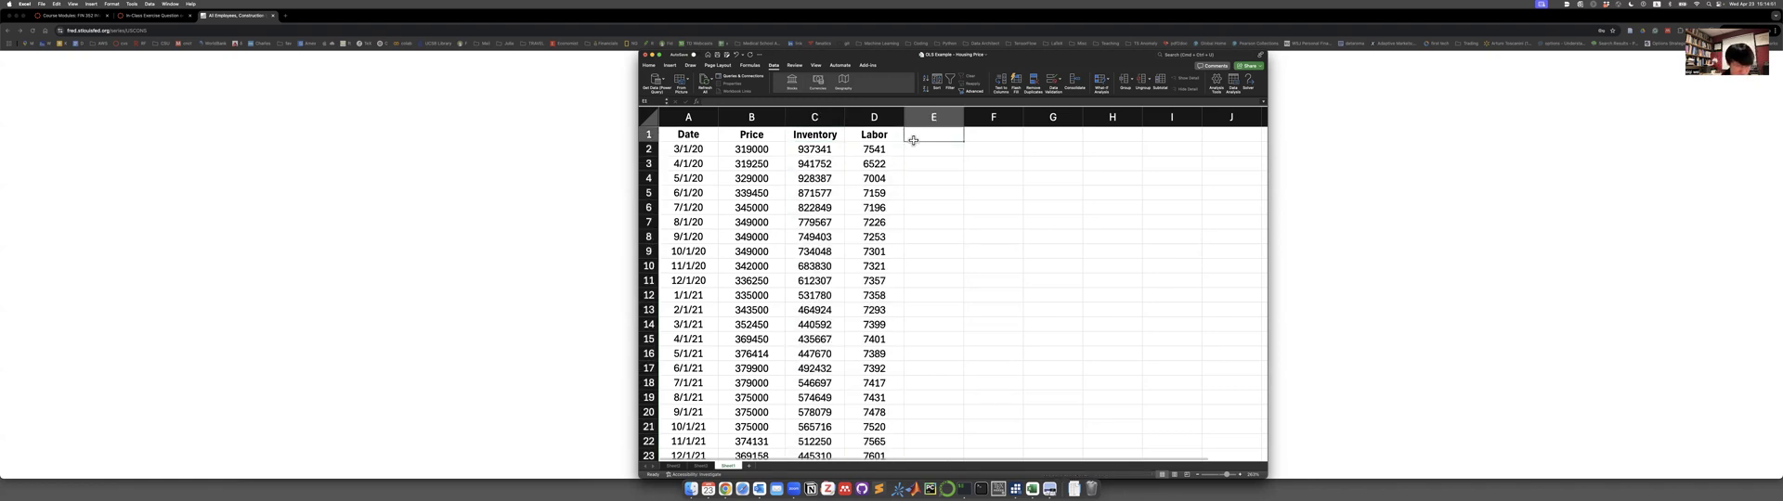
type("A=A")
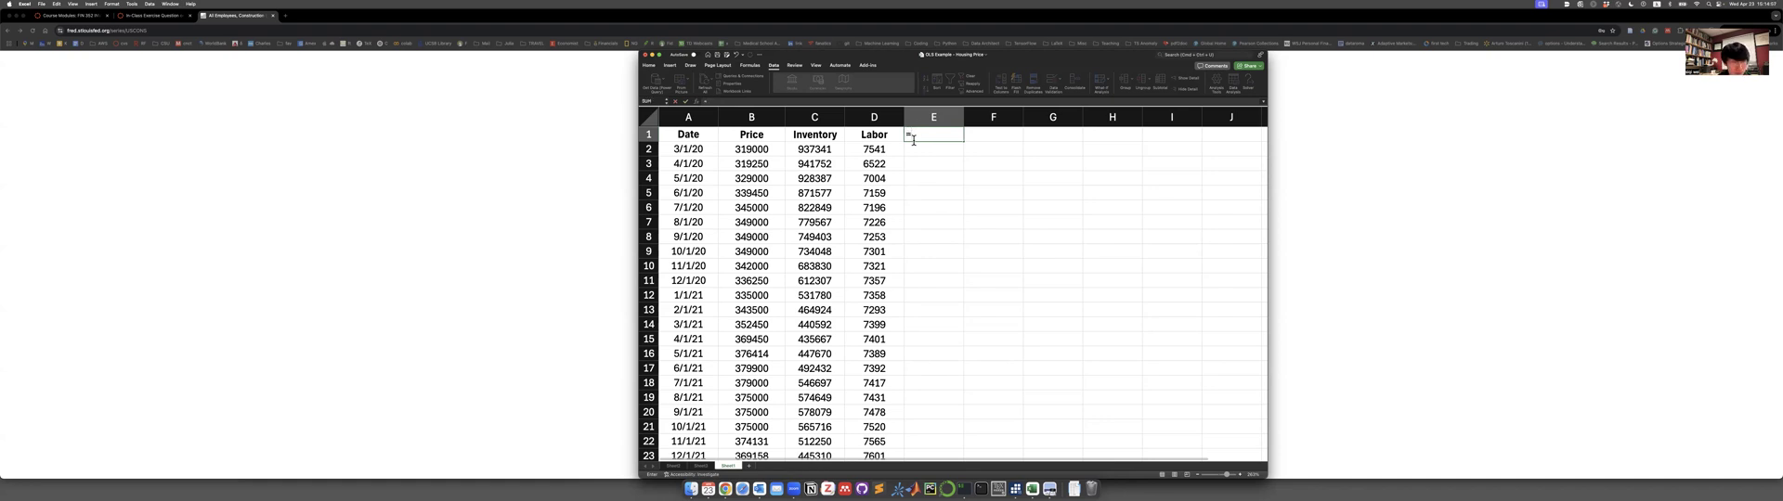
key("ctrl+space")
type("ln")
key("BackSpace")
key("ctrl+space")
type("n")
double_click(914, 146)
key("Escape")
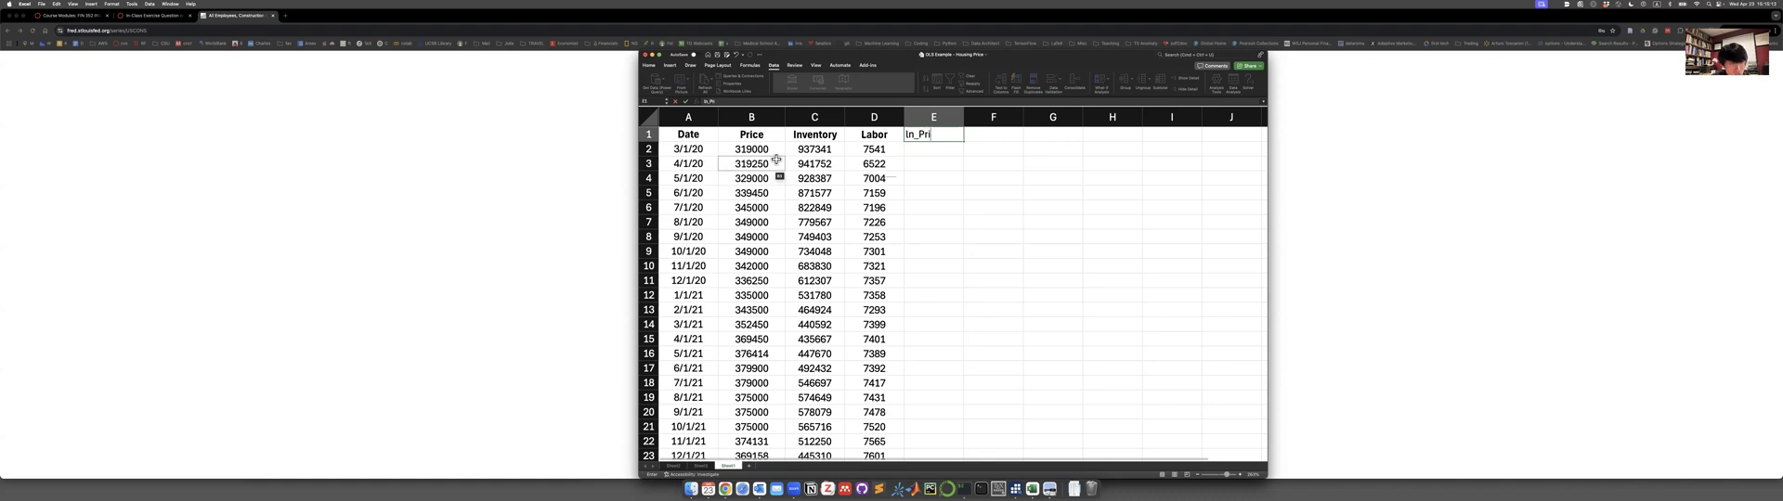
key("Return")
Enter the column header ln_inventory in cell F1.
key("Right")
key("Up")
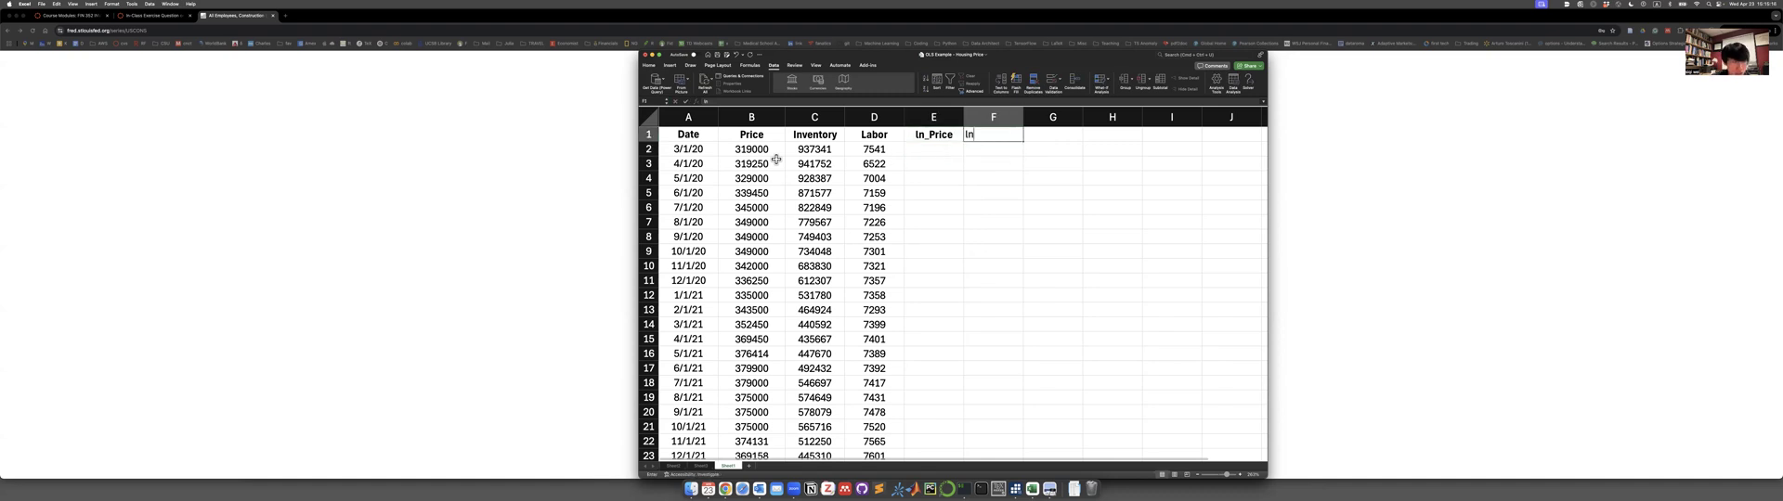
type("ln_inventory")
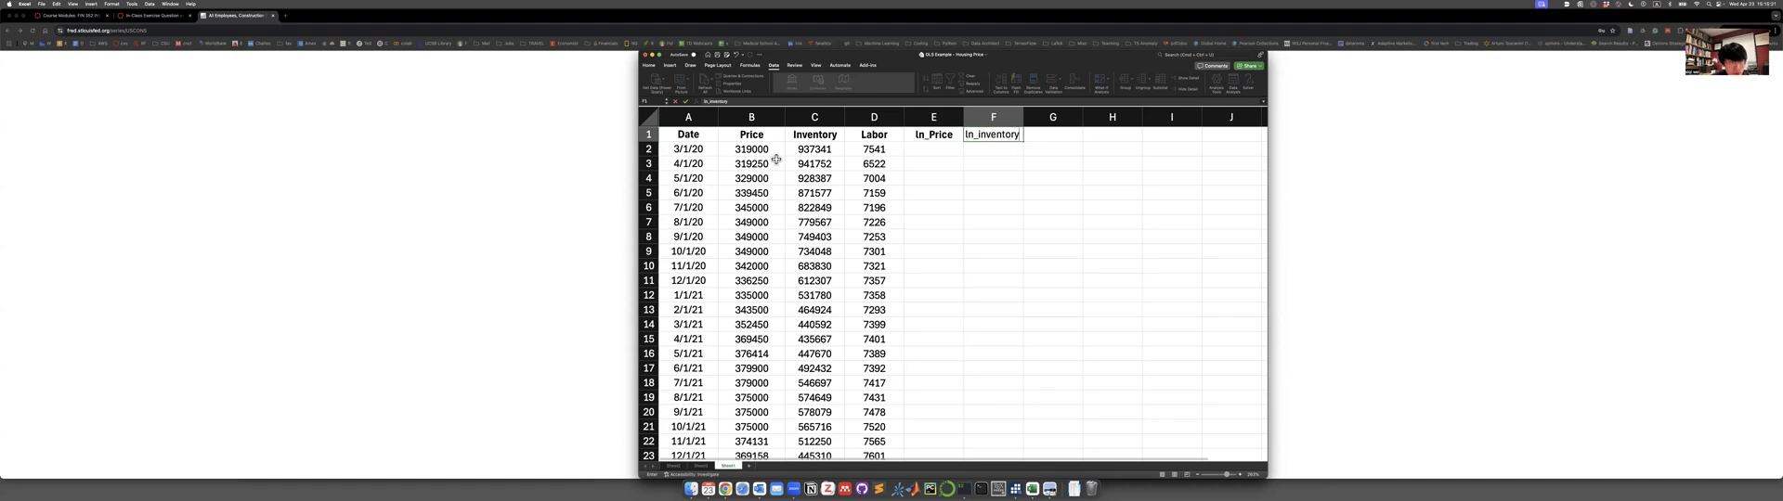
Enter the column header ln_labor in cell G1.
key("Tab")
type("ln")
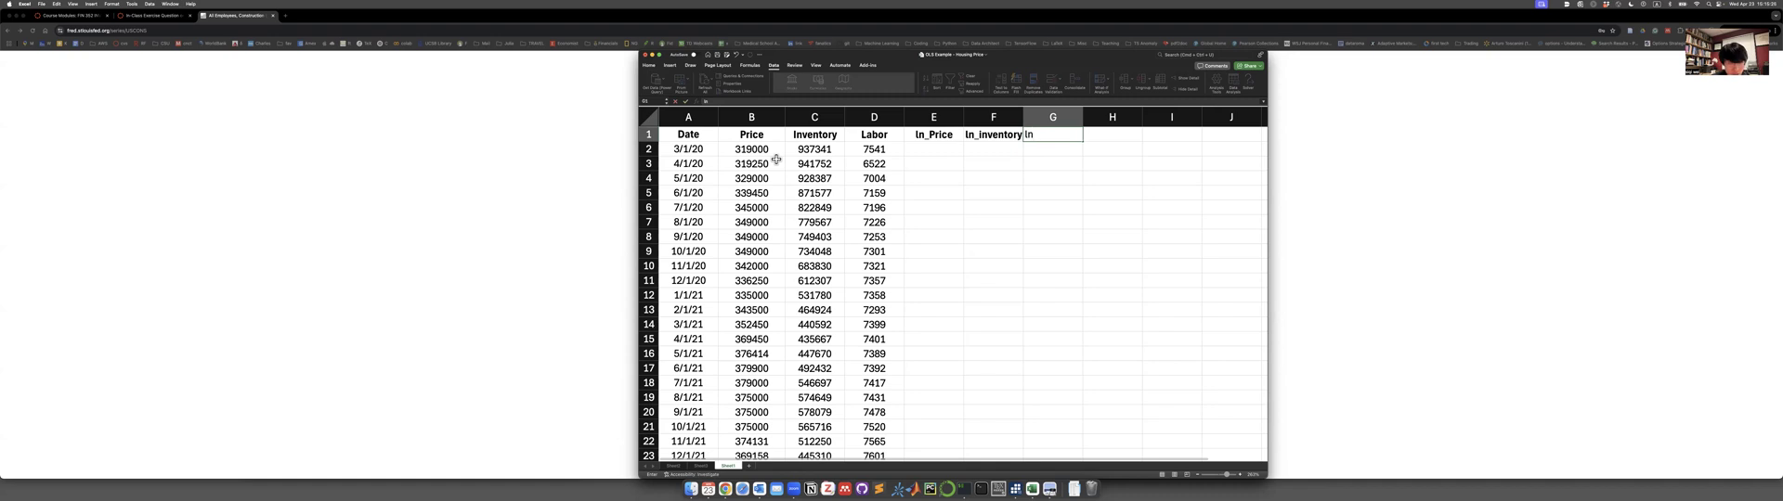
type("_labor")
key("Return")
Enter =ln(B2) in cell E2 and copy the formula across to F2 and G2.
left_click(958, 150)
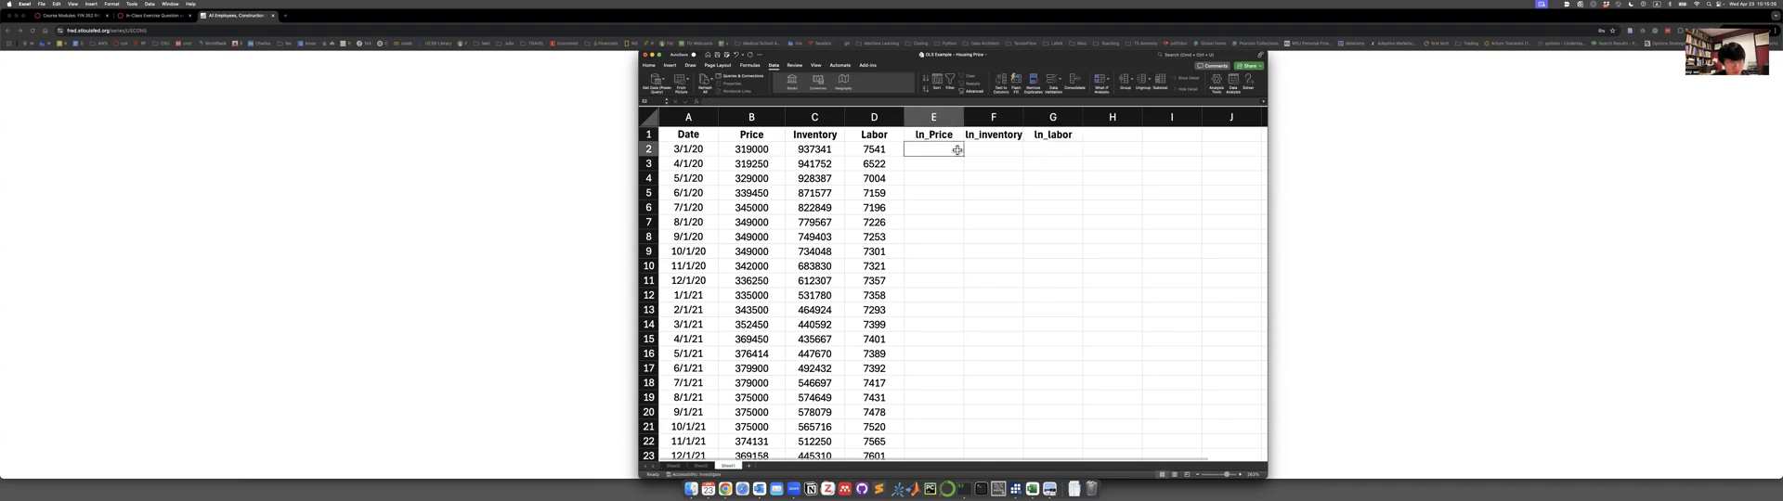
type("=ln")
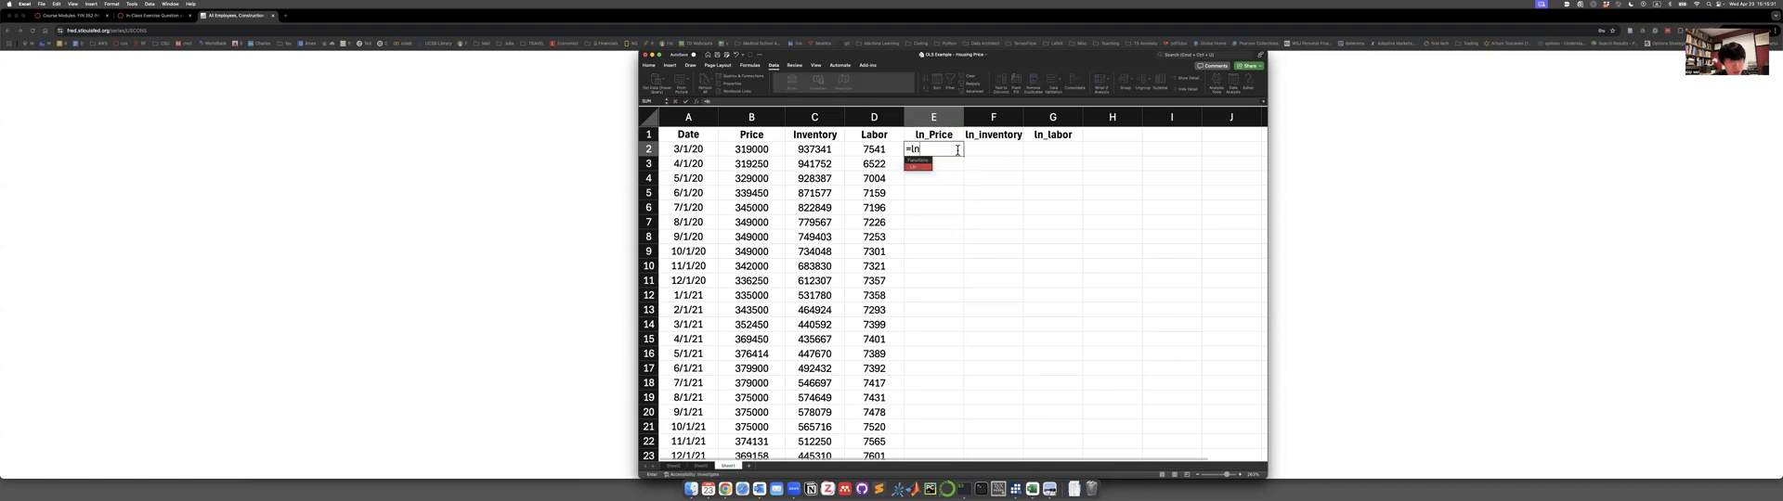
type("(")
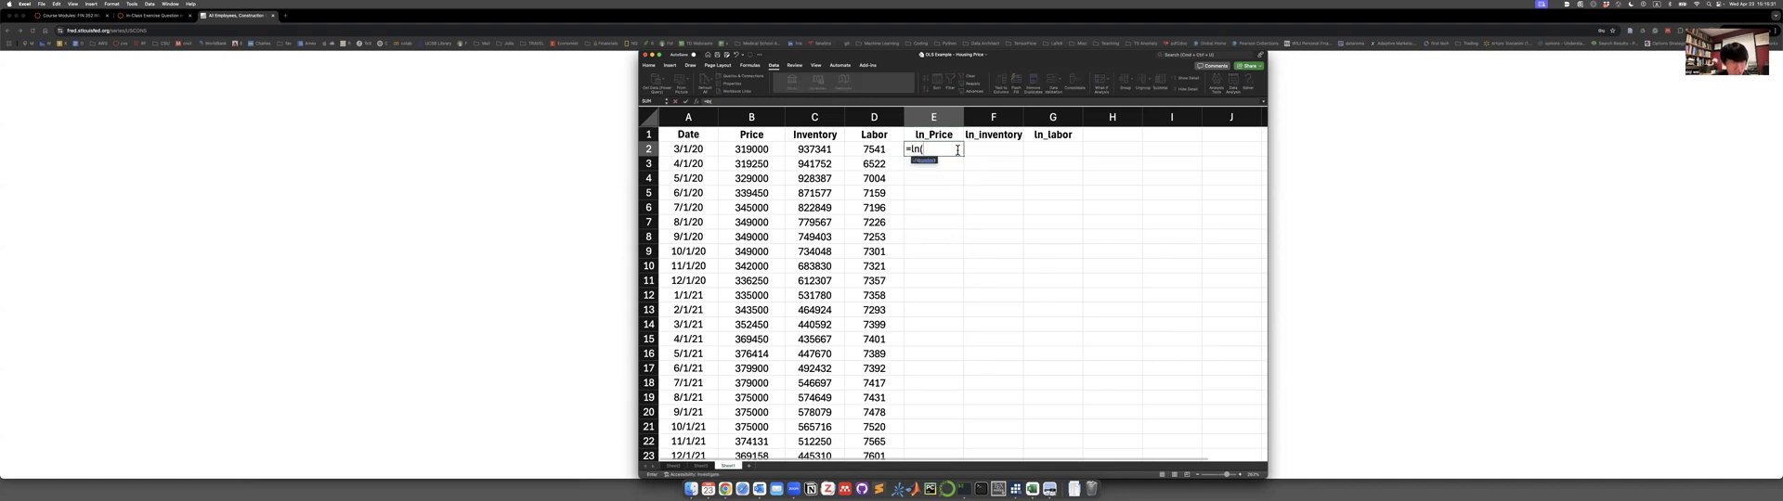
left_click(755, 151)
key("Return")
left_click(958, 155)
left_click_drag(964, 156, 1062, 158)
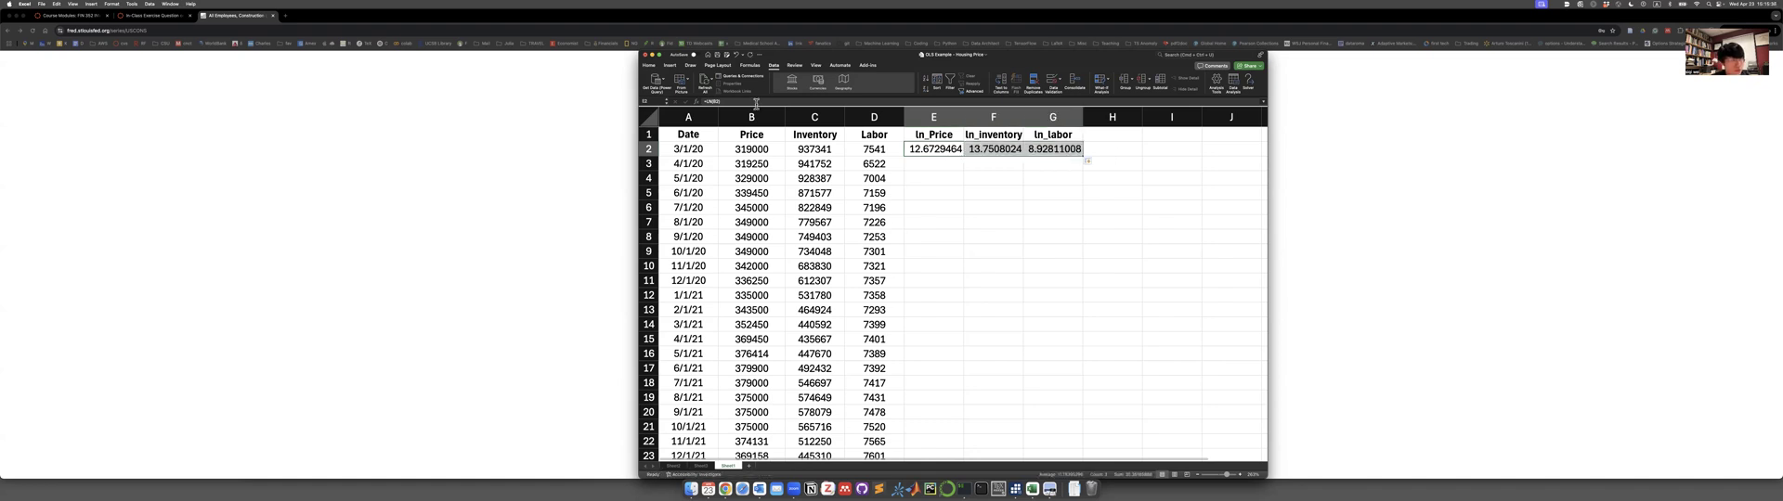
Format the log values in E2:G2 to two decimal places and centre columns E through G.
left_click(650, 66)
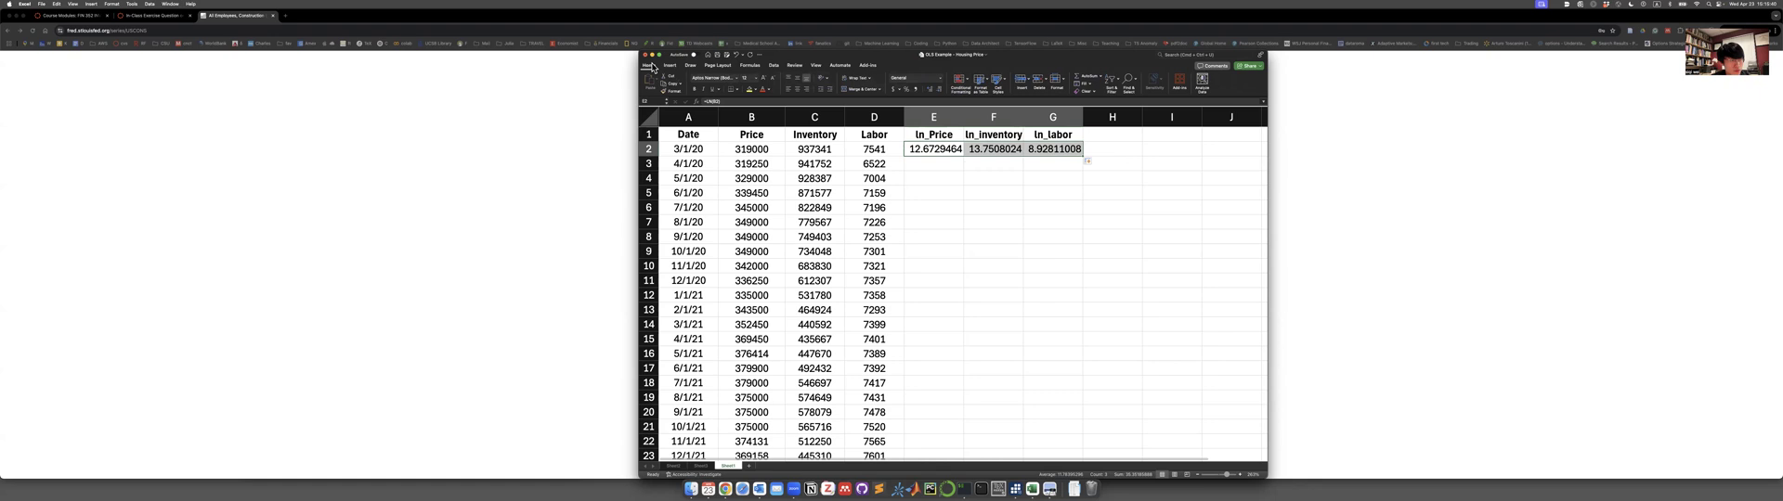
left_click(939, 89)
left_click(939, 89)
left_click(939, 89)
left_click(939, 89)
left_click(939, 89)
left_click(938, 90)
left_click(927, 89)
left_click_drag(937, 118, 1053, 118)
left_click(800, 91)
left_click(800, 91)
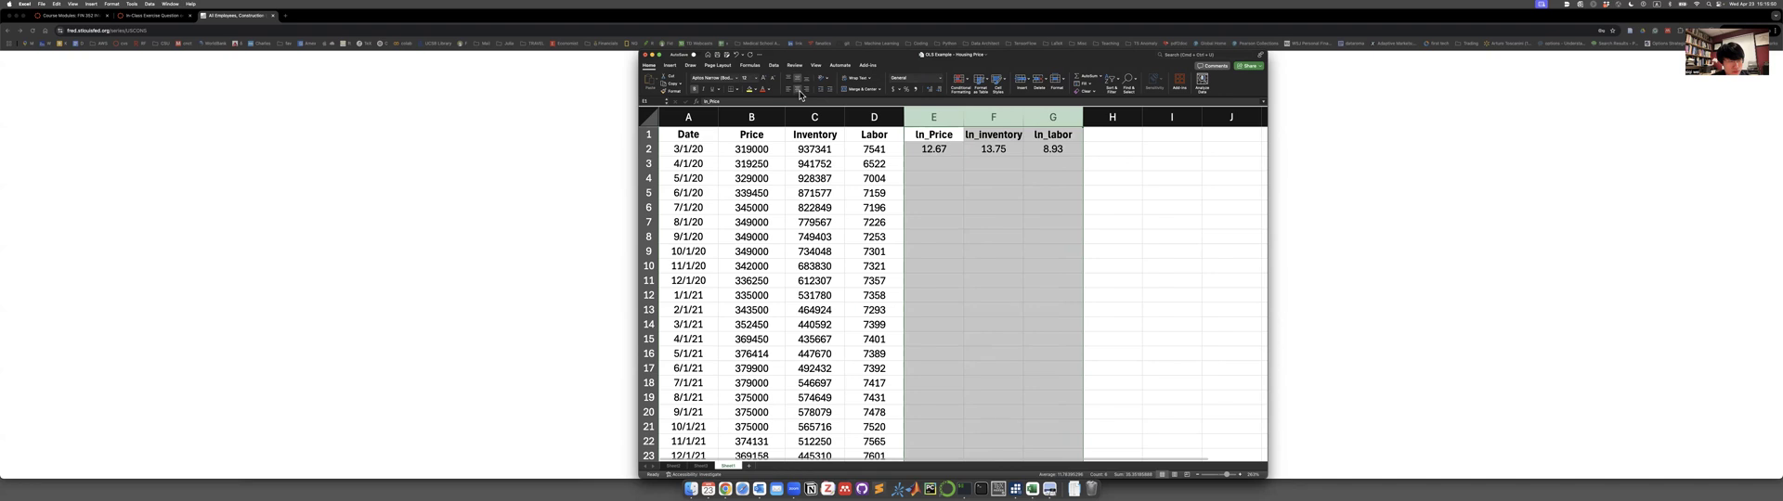
left_click(1068, 183)
Fill the log formulas in E2:G2 down through all data rows and check a copied ln_labor formula.
left_click_drag(933, 149, 1053, 149)
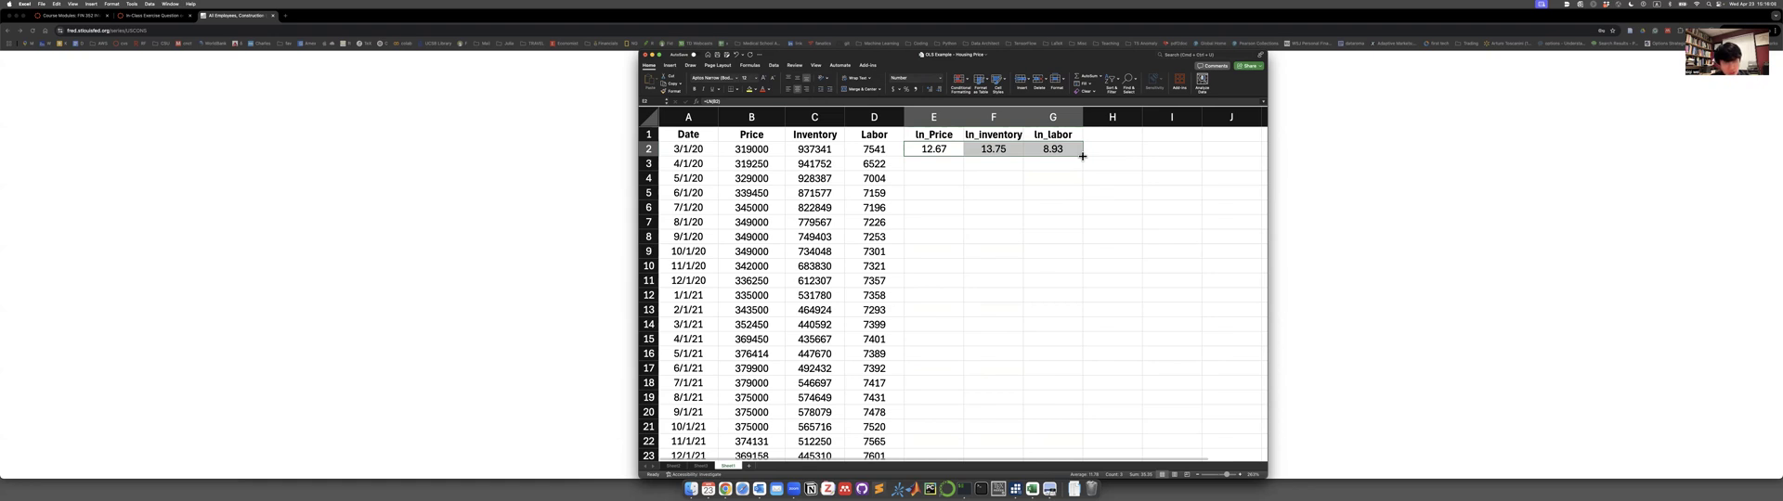
double_click(1082, 156)
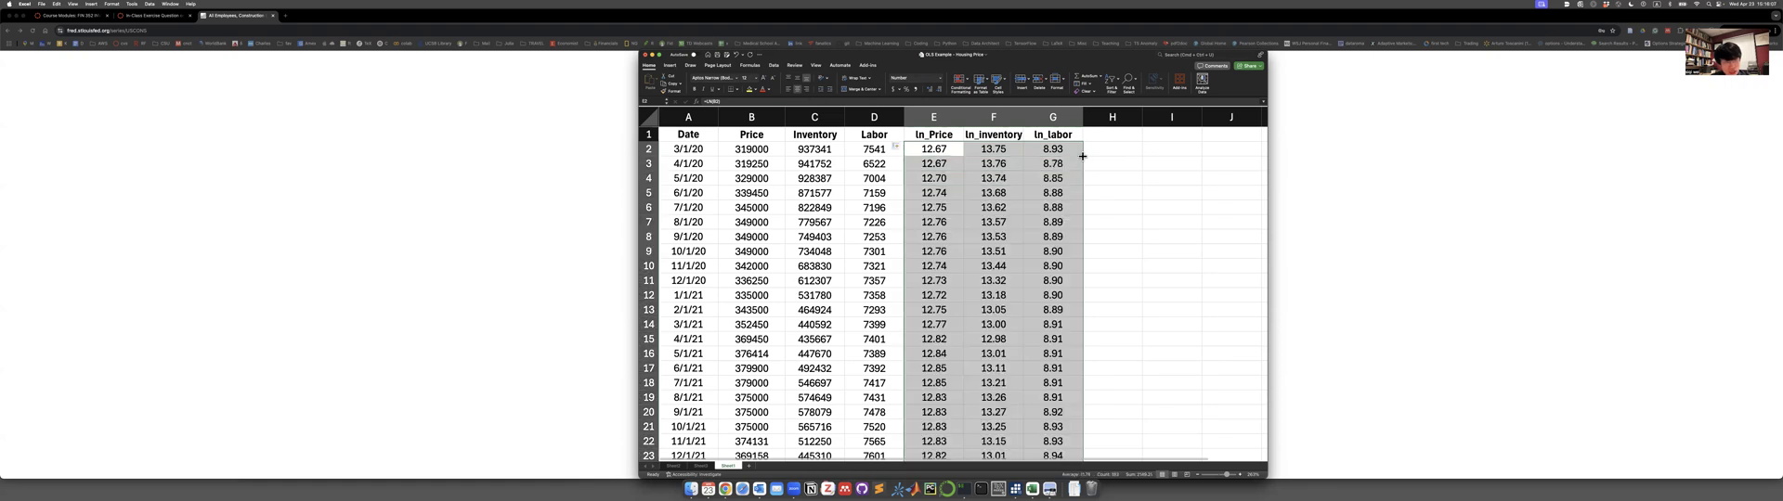
double_click(1049, 280)
key("Return")
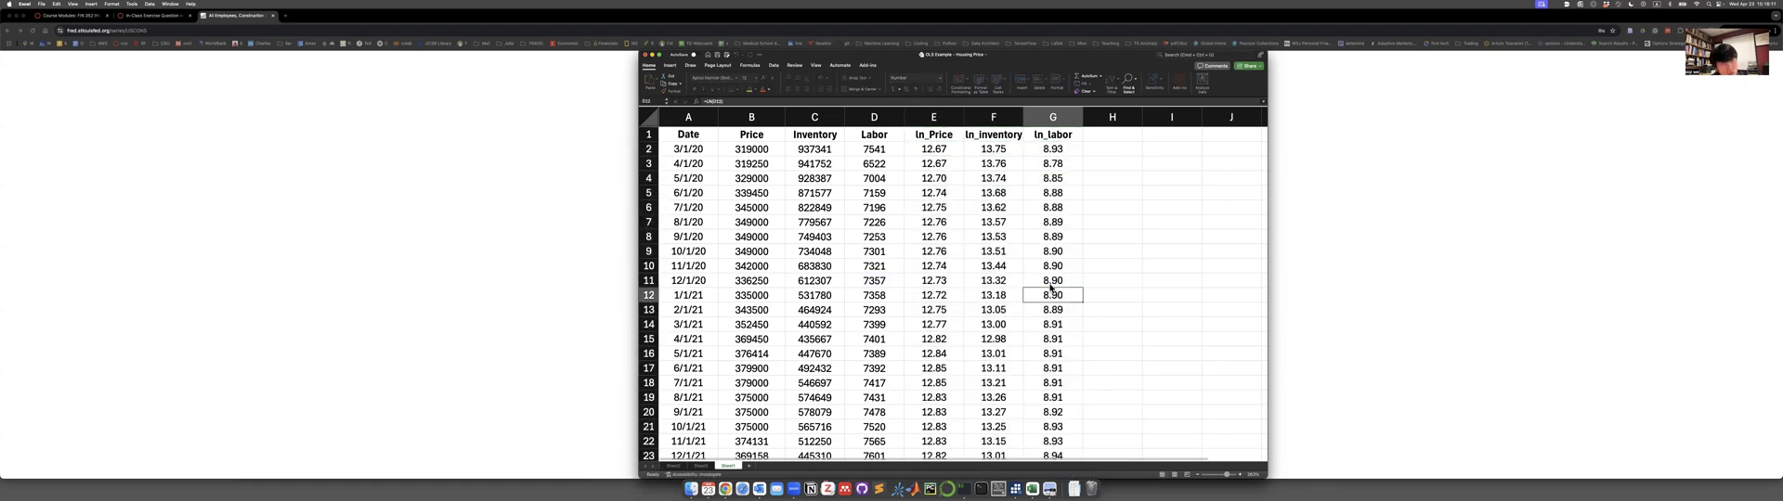
scroll(1136, 273, "right", 1)
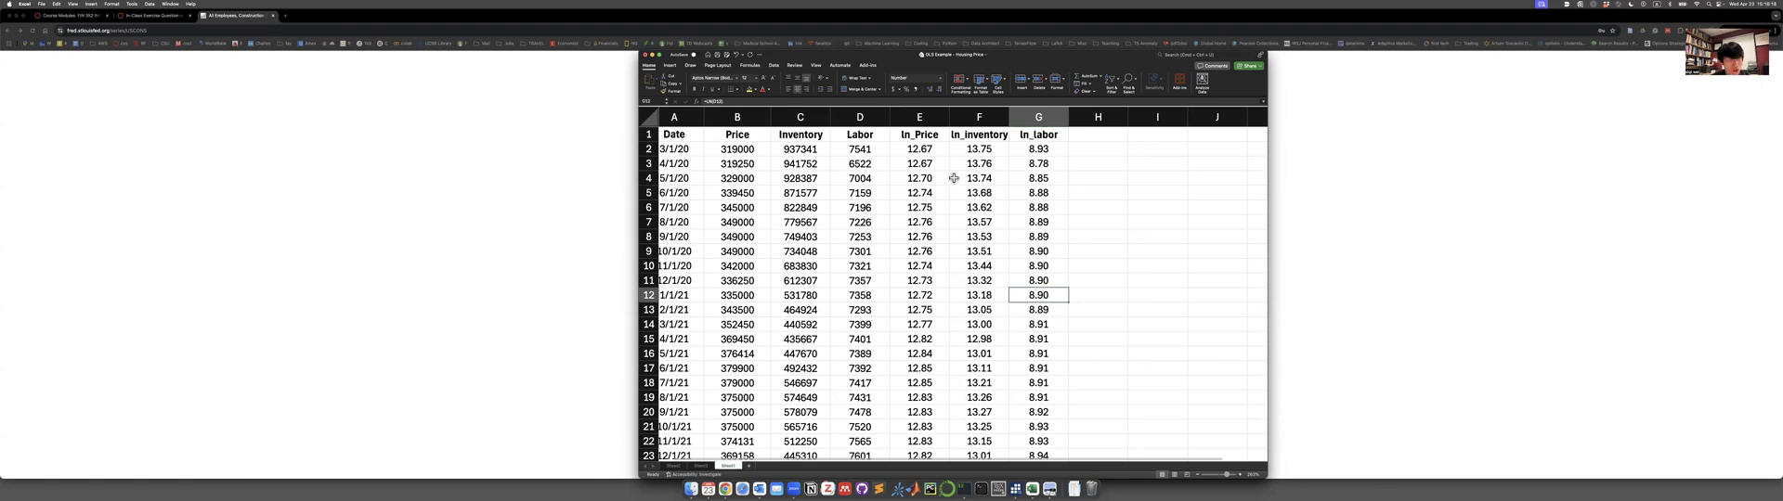
Start a new Regression analysis with the ln_Price column, from its header through row 62, as the Y input range.
left_click(1101, 194)
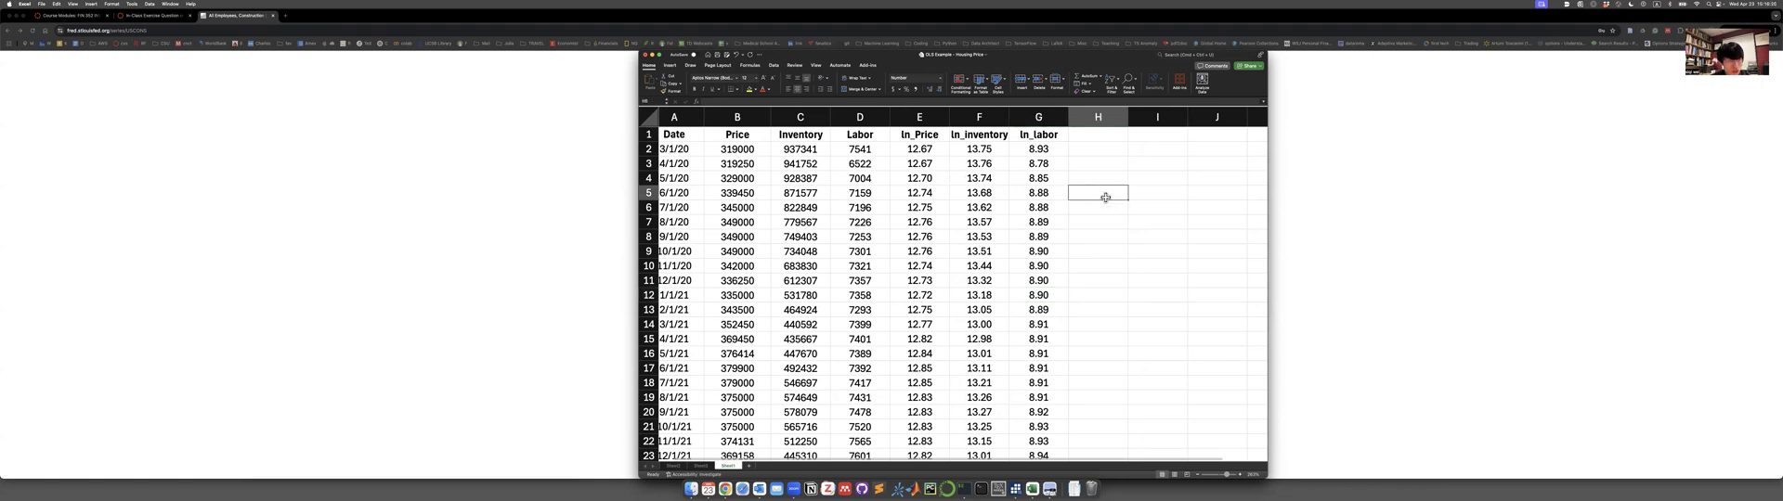
left_click(773, 66)
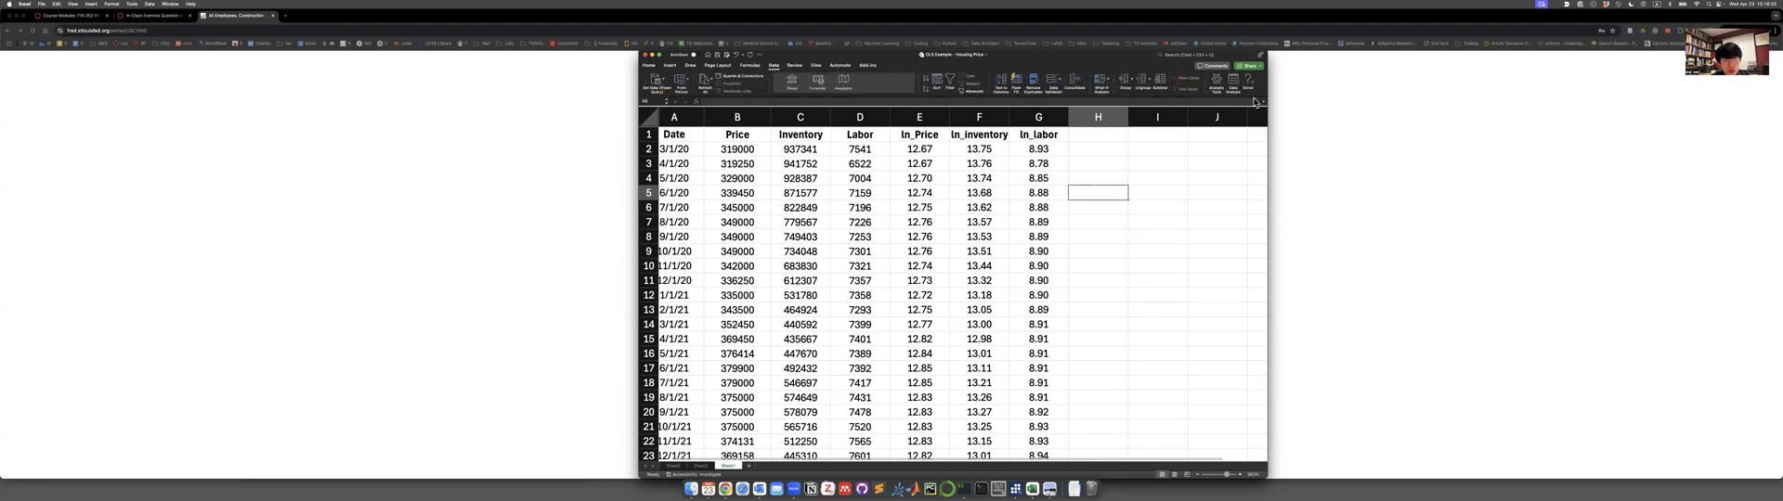
left_click(1233, 78)
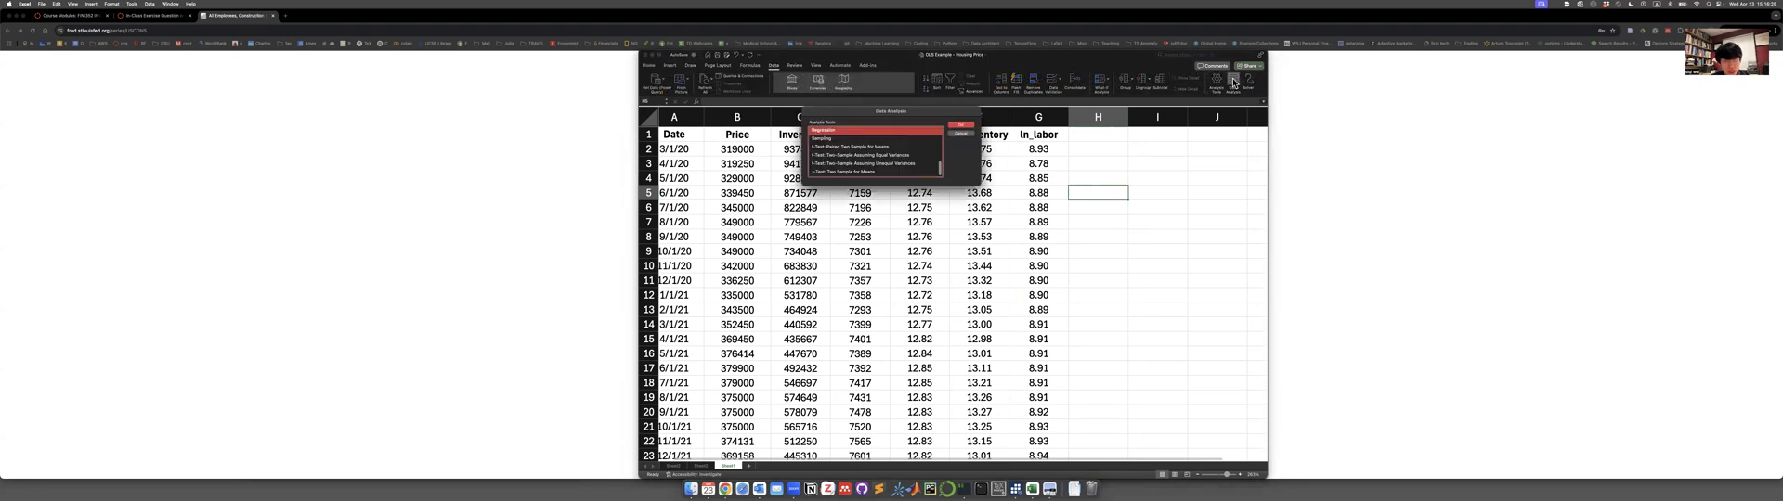
left_click(962, 126)
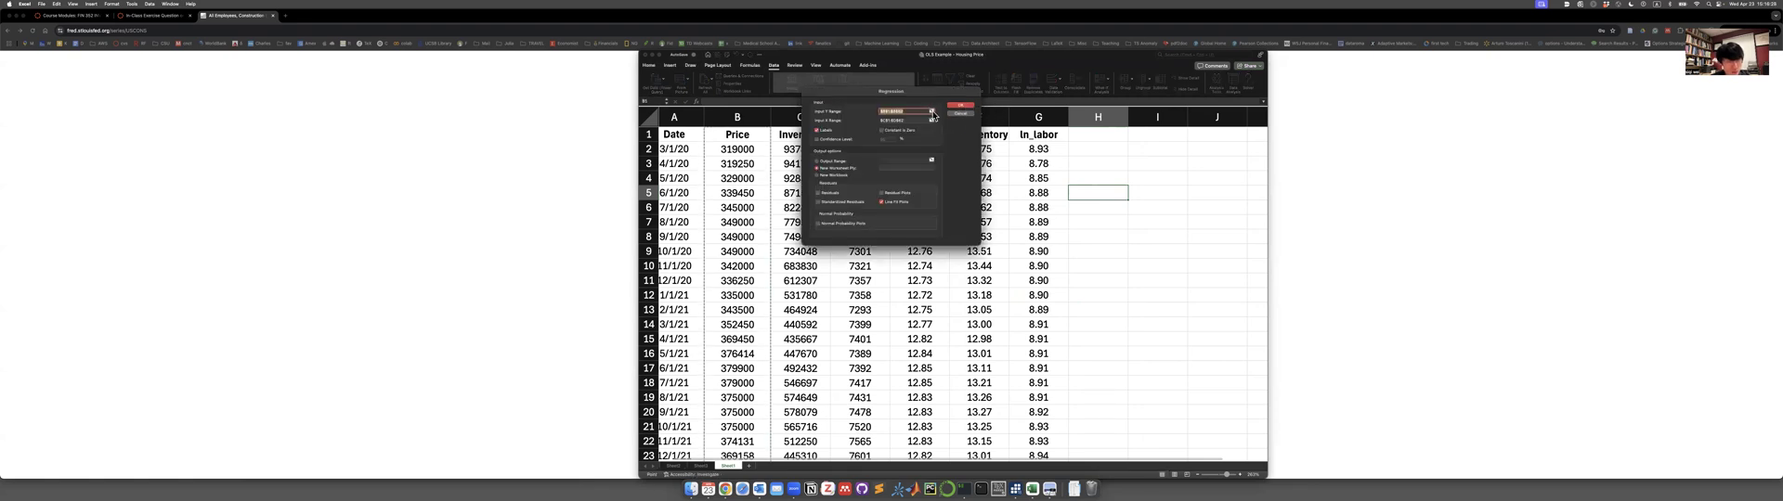
left_click(932, 112)
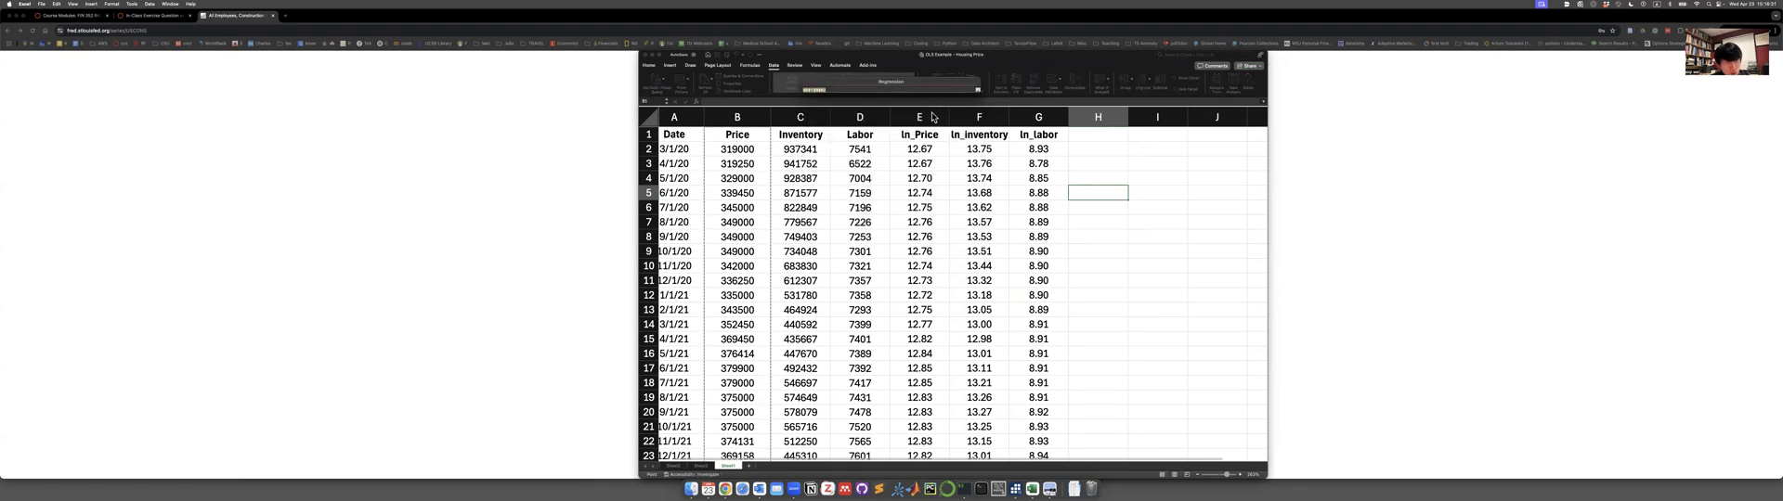
left_click(930, 135)
left_click_drag(930, 135, 936, 429)
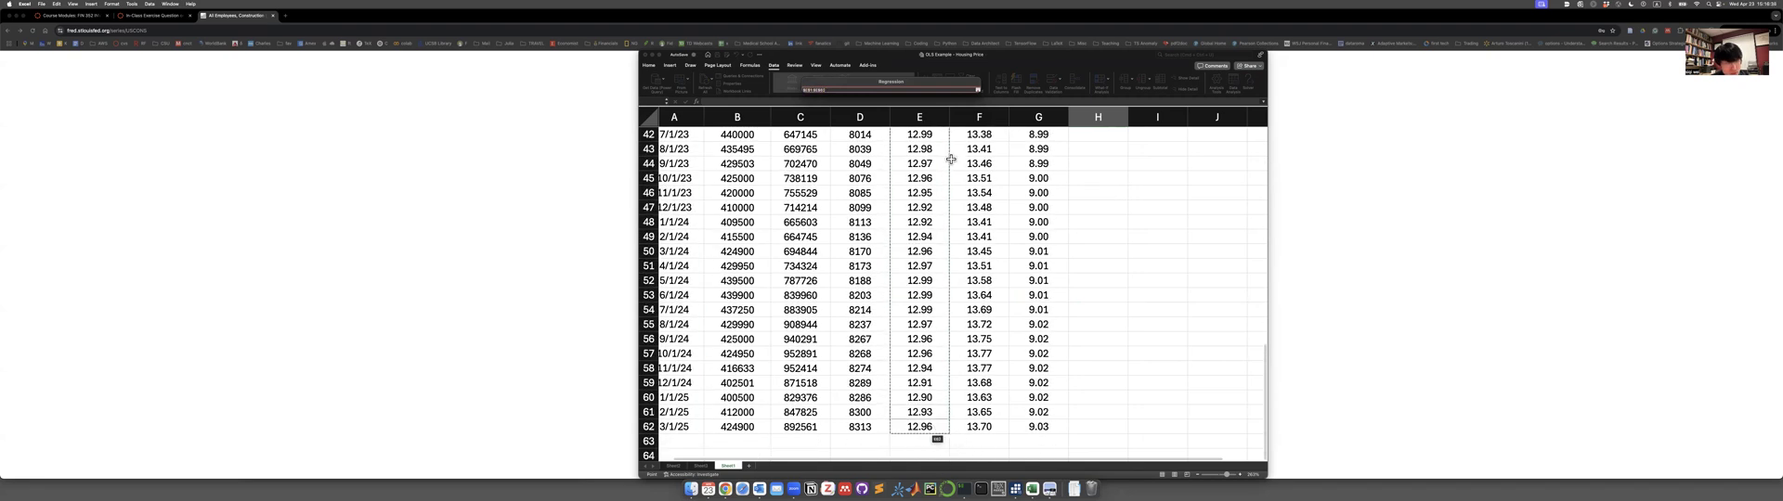
left_click(978, 90)
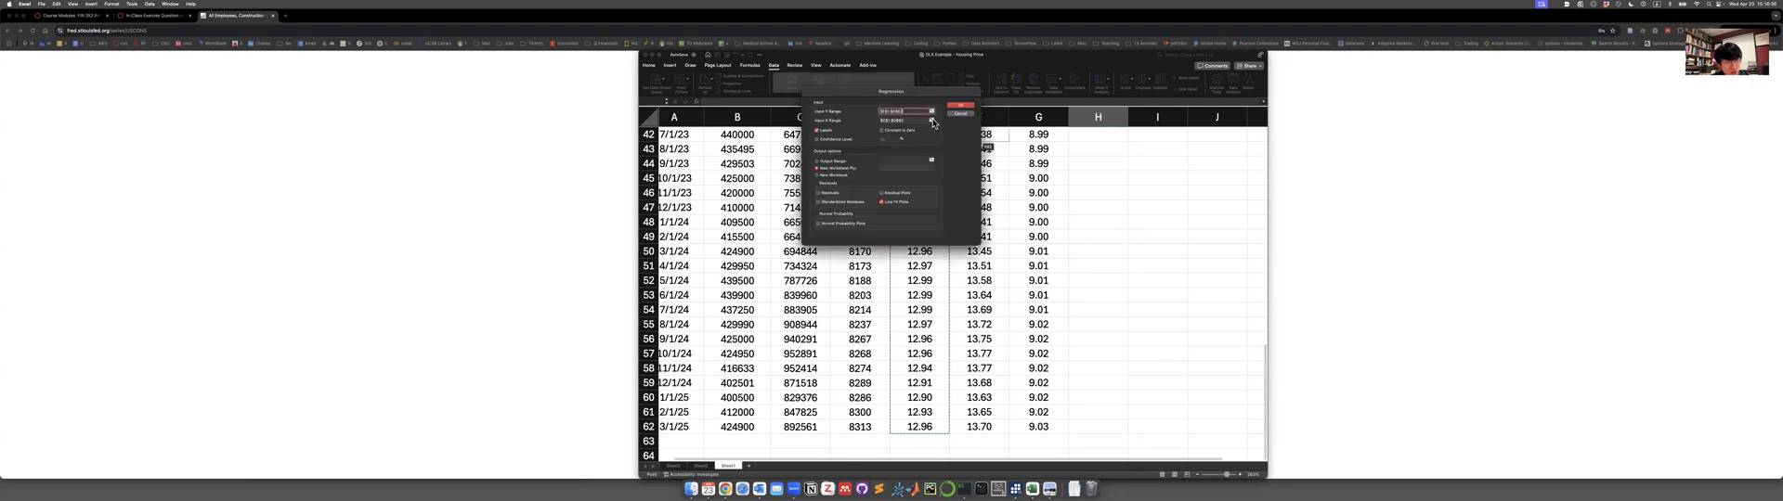
Set the X input range to the ln_inventory and ln_labor columns, headers through row 62, and run the regression with line fit plots.
left_click(931, 119)
left_click_drag(979, 134, 1042, 427)
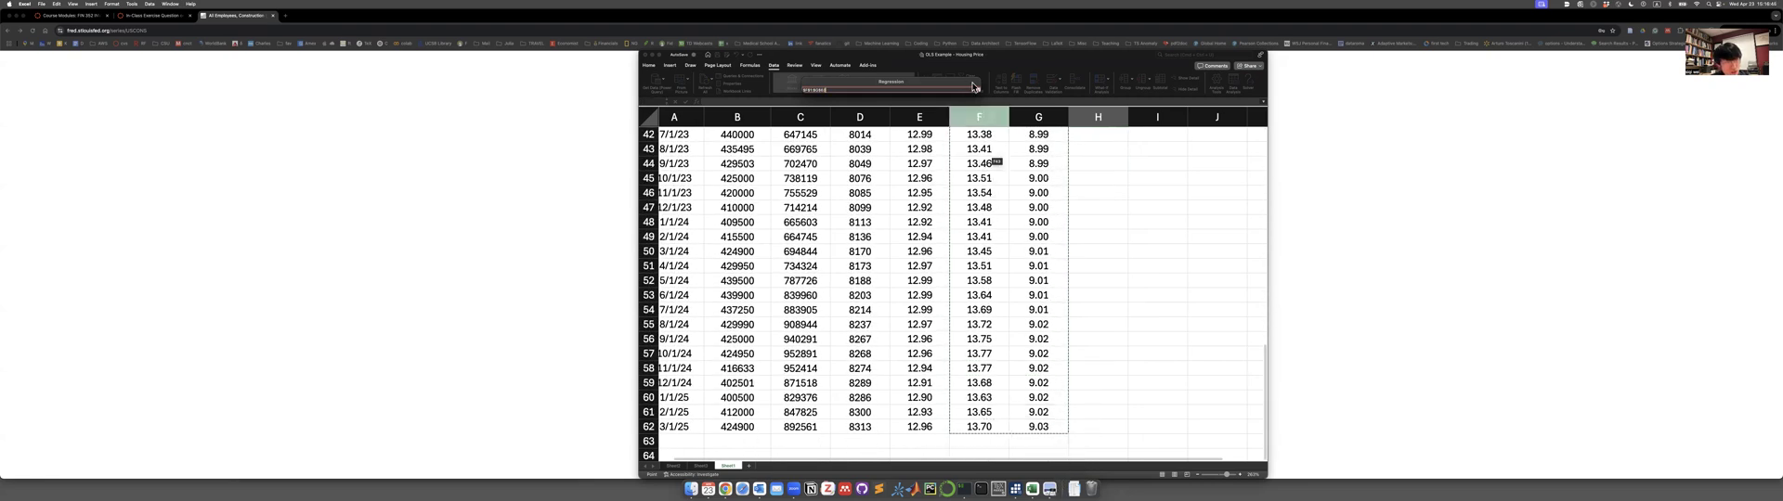
left_click(977, 89)
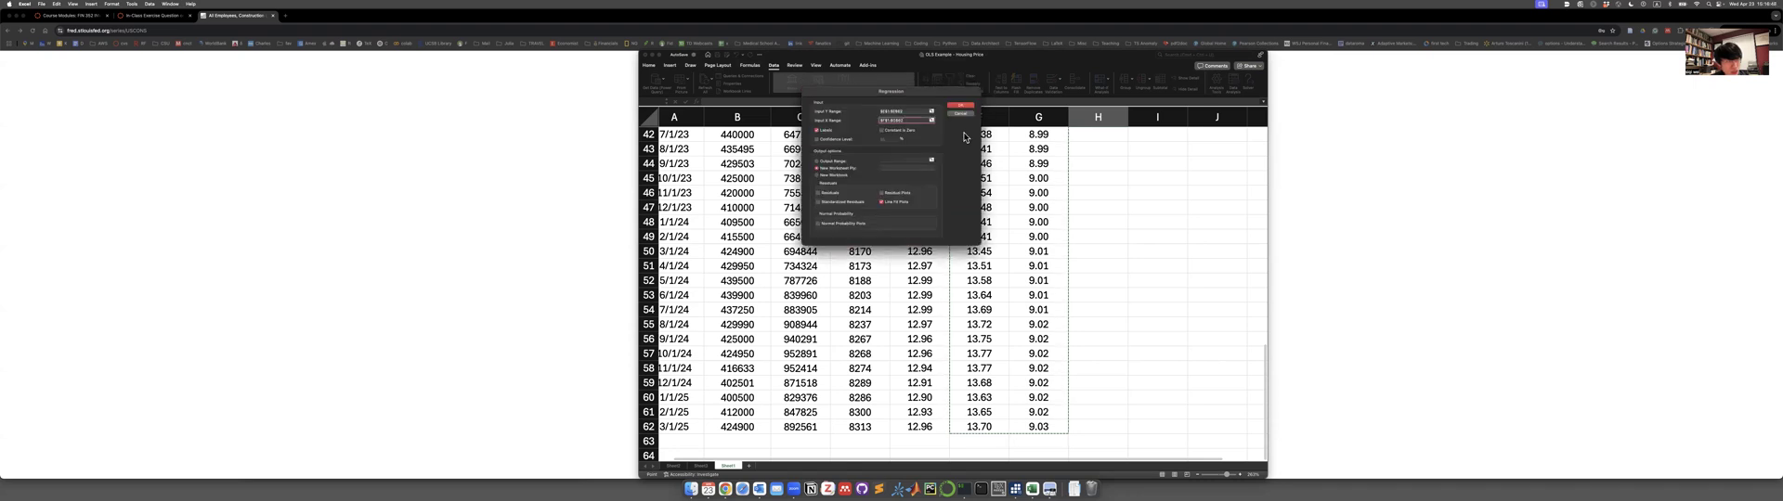
left_click(882, 202)
left_click(969, 108)
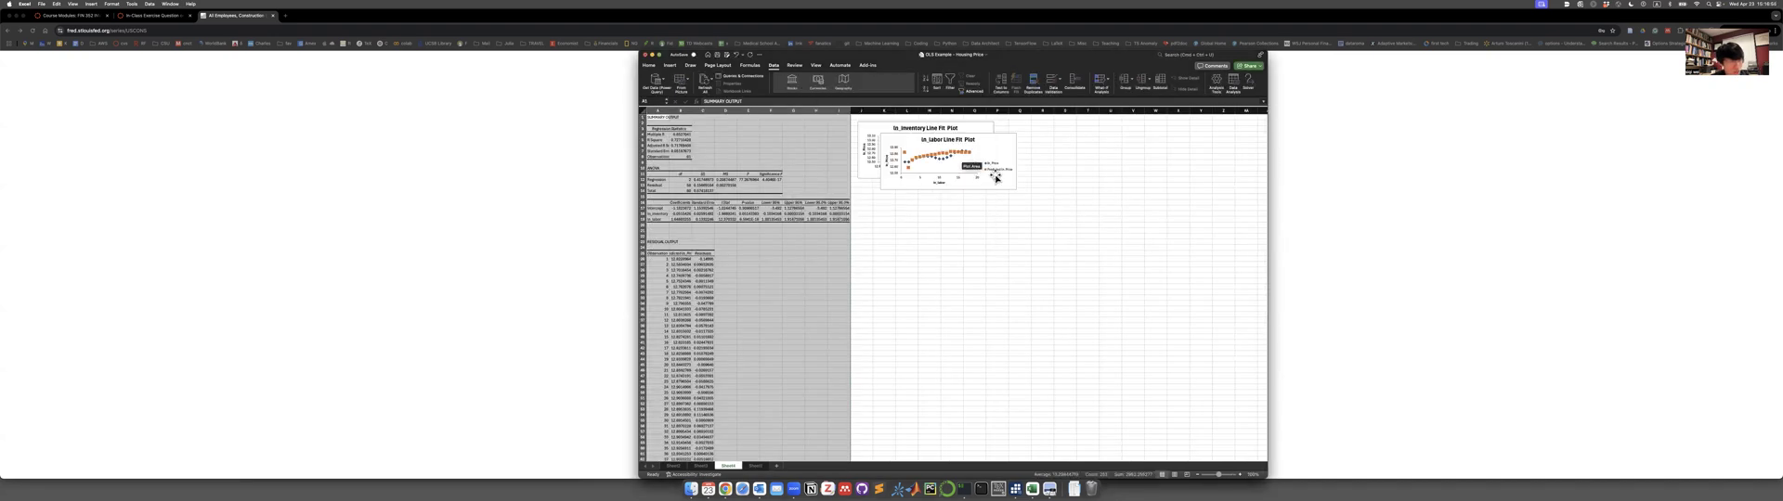
Enlarge the ln_labor Line Fit Plot and apply a light preset chart style with gridlines.
left_click(1007, 184)
left_click_drag(1007, 184, 1168, 367)
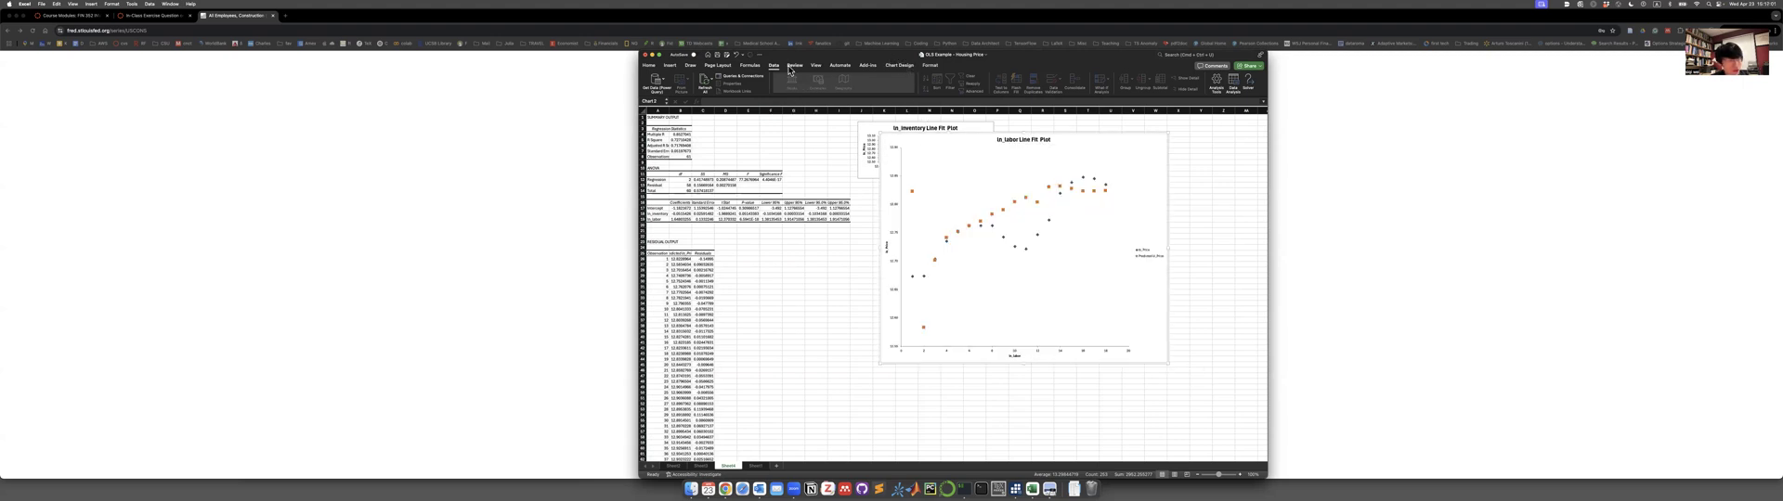
left_click(903, 66)
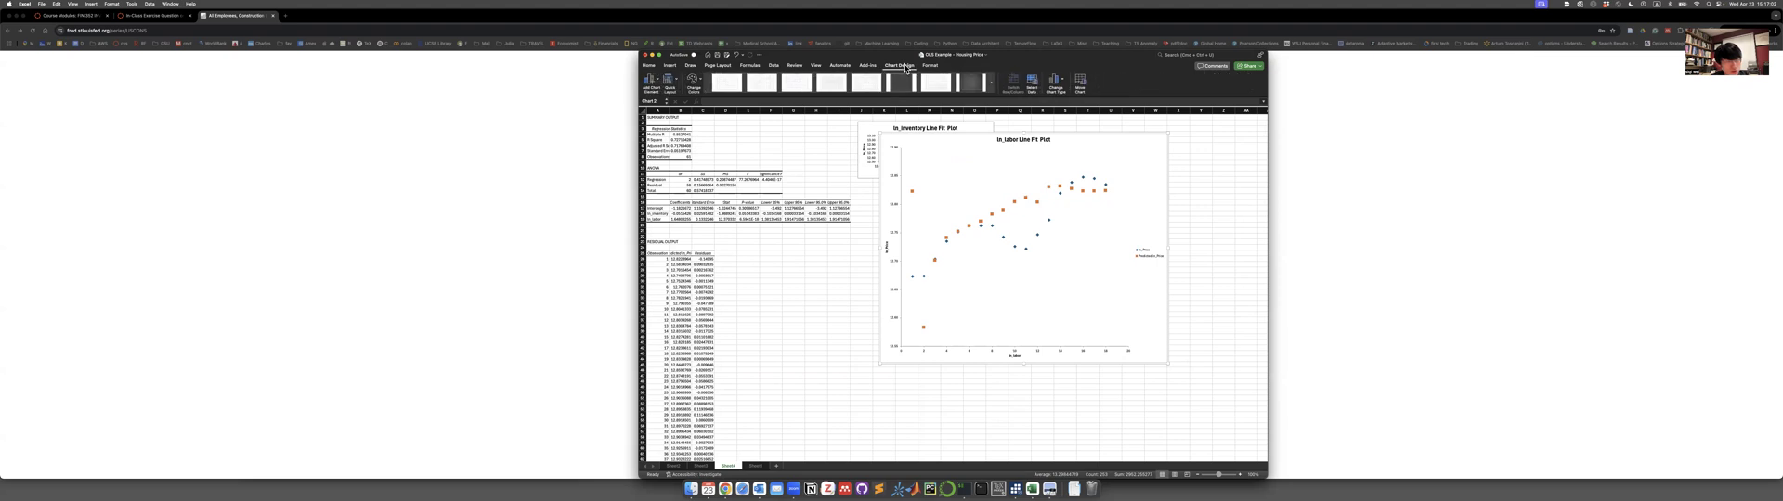
left_click(833, 86)
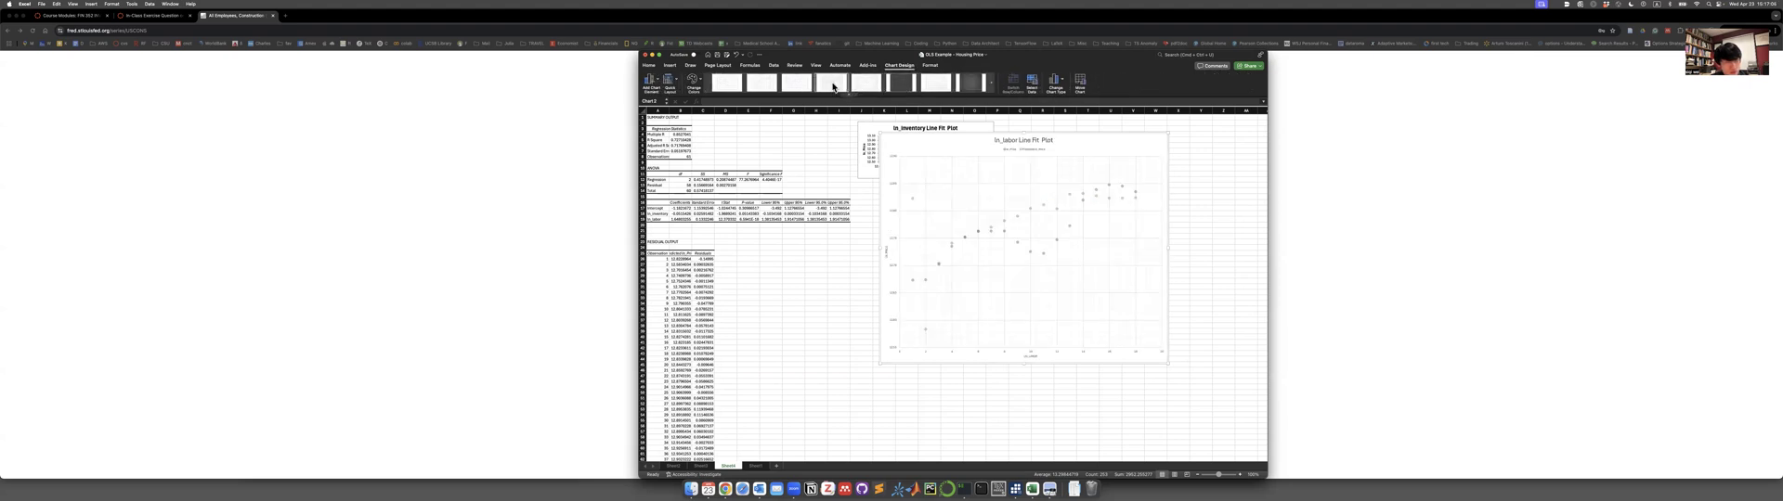
Add a linear trendline based on the Predicted ln_Price series to the ln_labor Line Fit Plot.
left_click(654, 83)
mouse_move(704, 172)
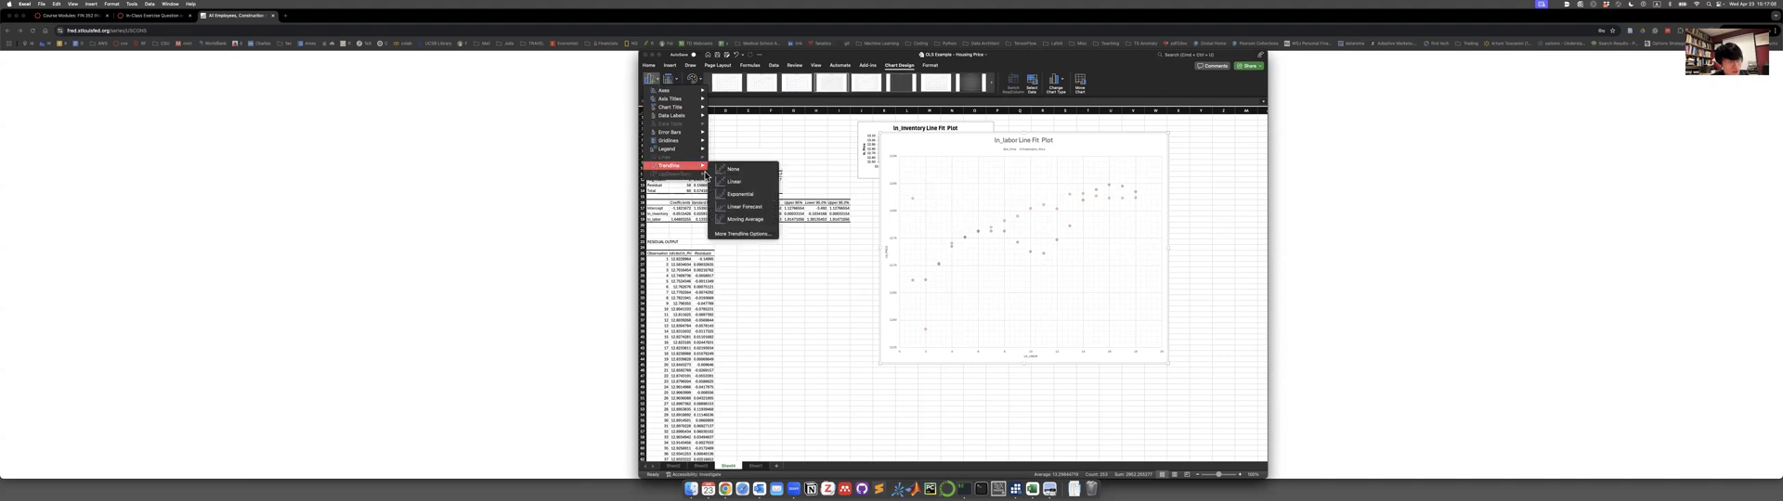
left_click(739, 187)
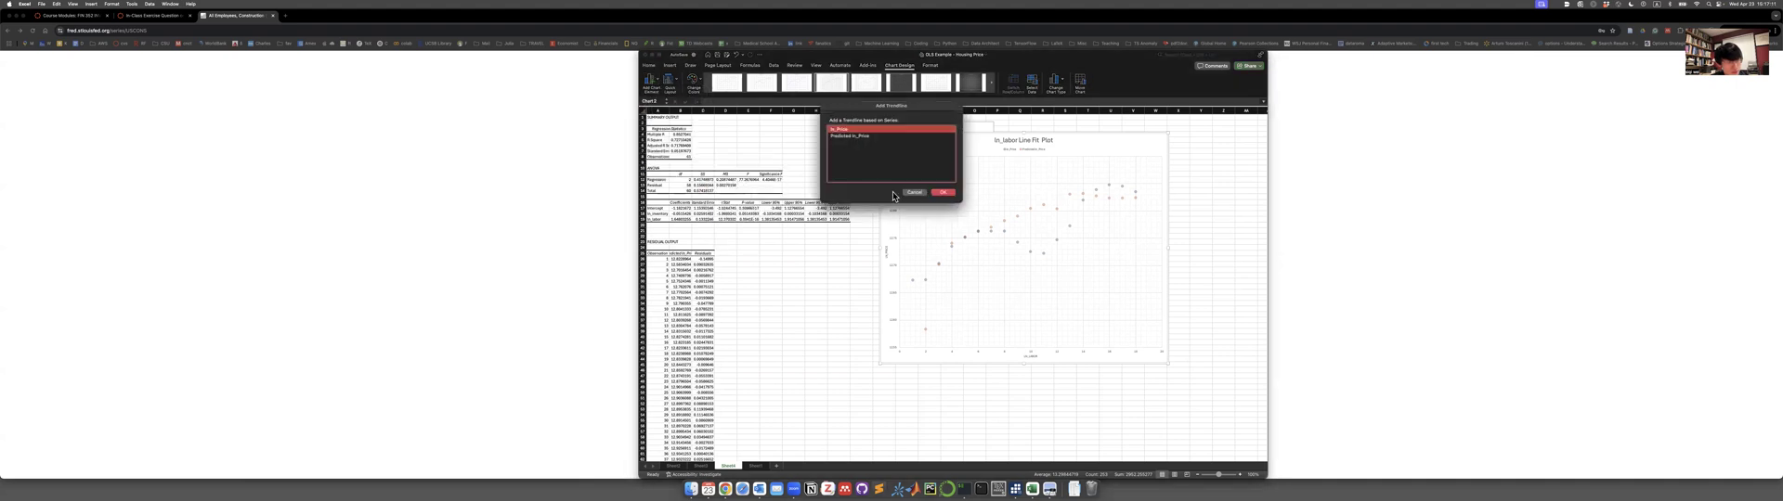
left_click(864, 137)
left_click(940, 192)
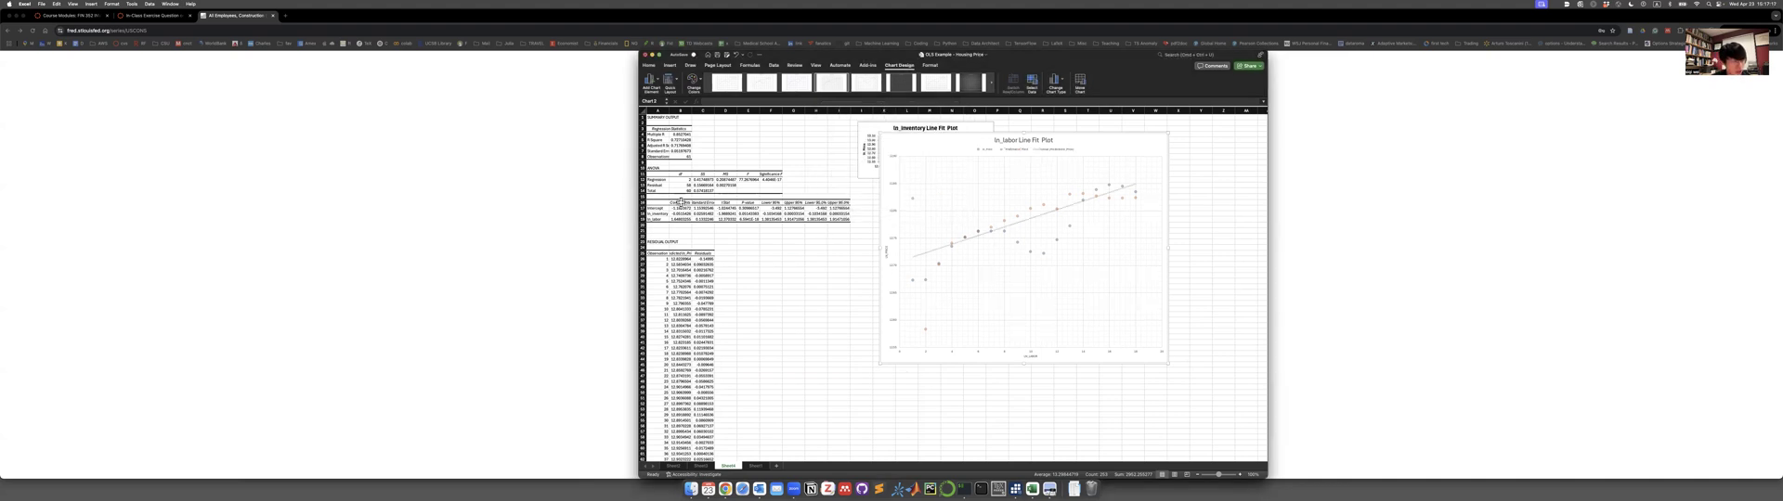
Examine the log regression's coefficients and fit statistics, and the trendline in the ln_labor Line Fit Plot.
scroll(680, 203, "up", 3)
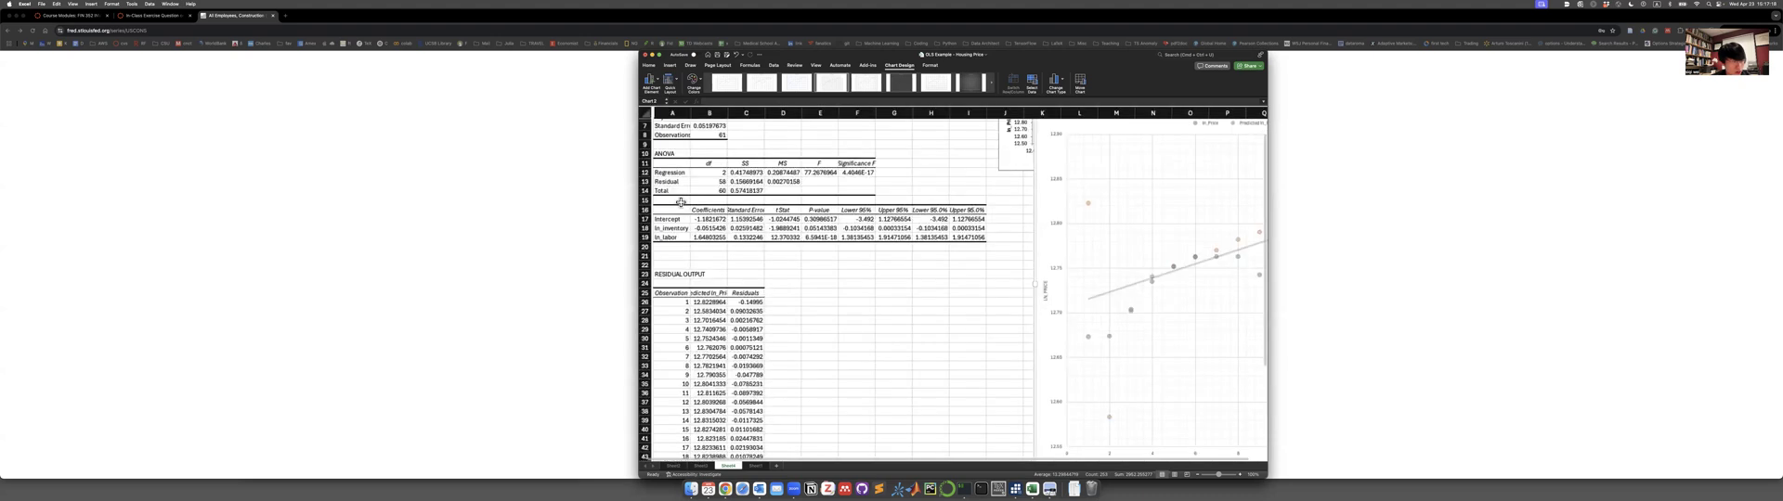
scroll(679, 203, "up", 2)
scroll(680, 202, "up", 1)
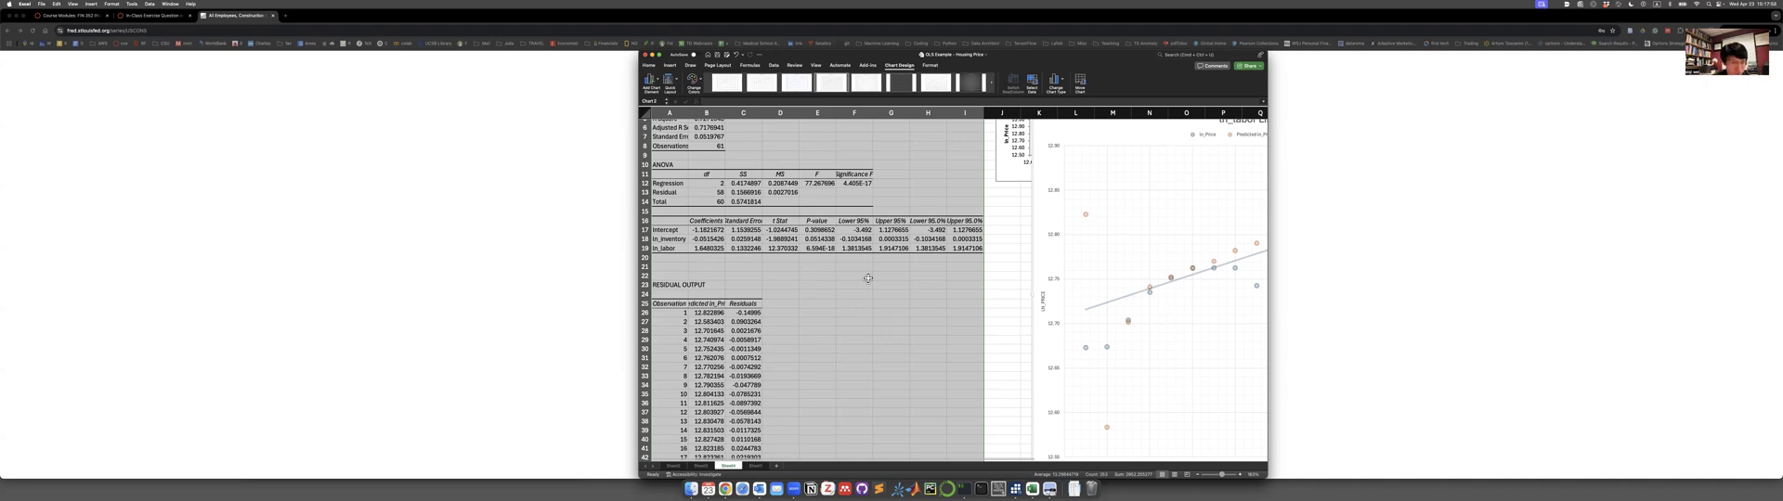
left_click(977, 304)
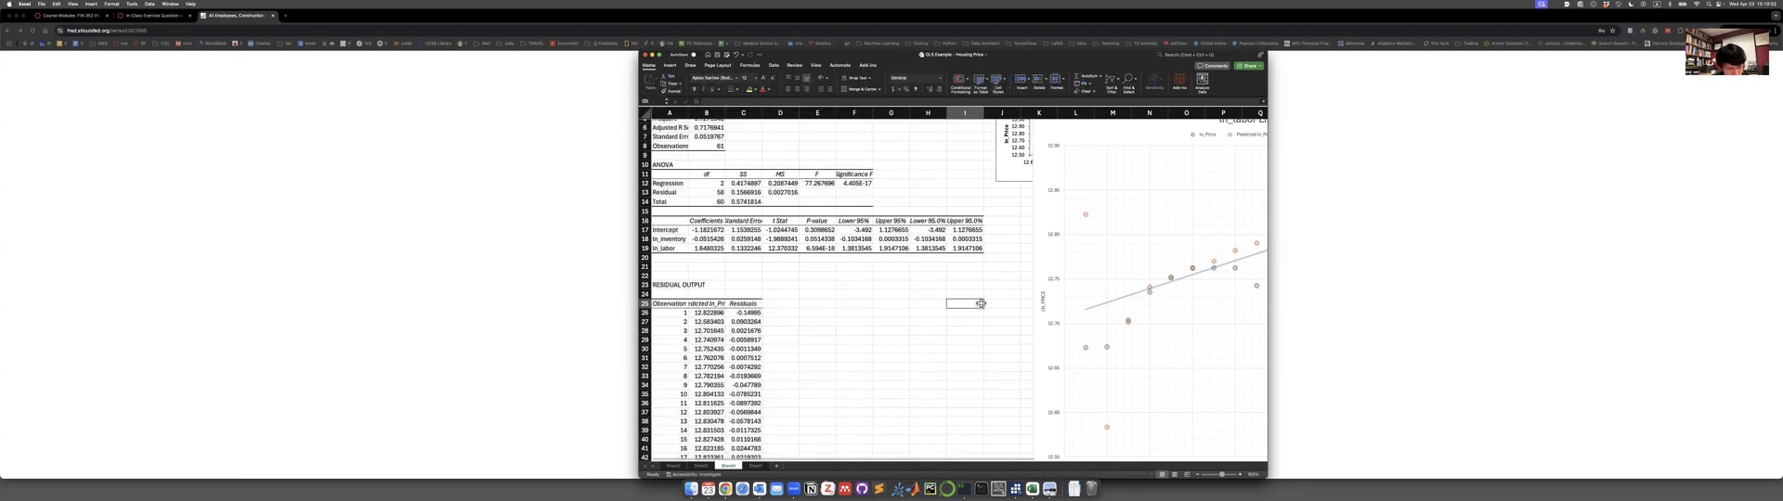
scroll(980, 304, "up", 2)
scroll(981, 304, "right", 2)
scroll(981, 304, "right", 5)
scroll(983, 307, "down", 1)
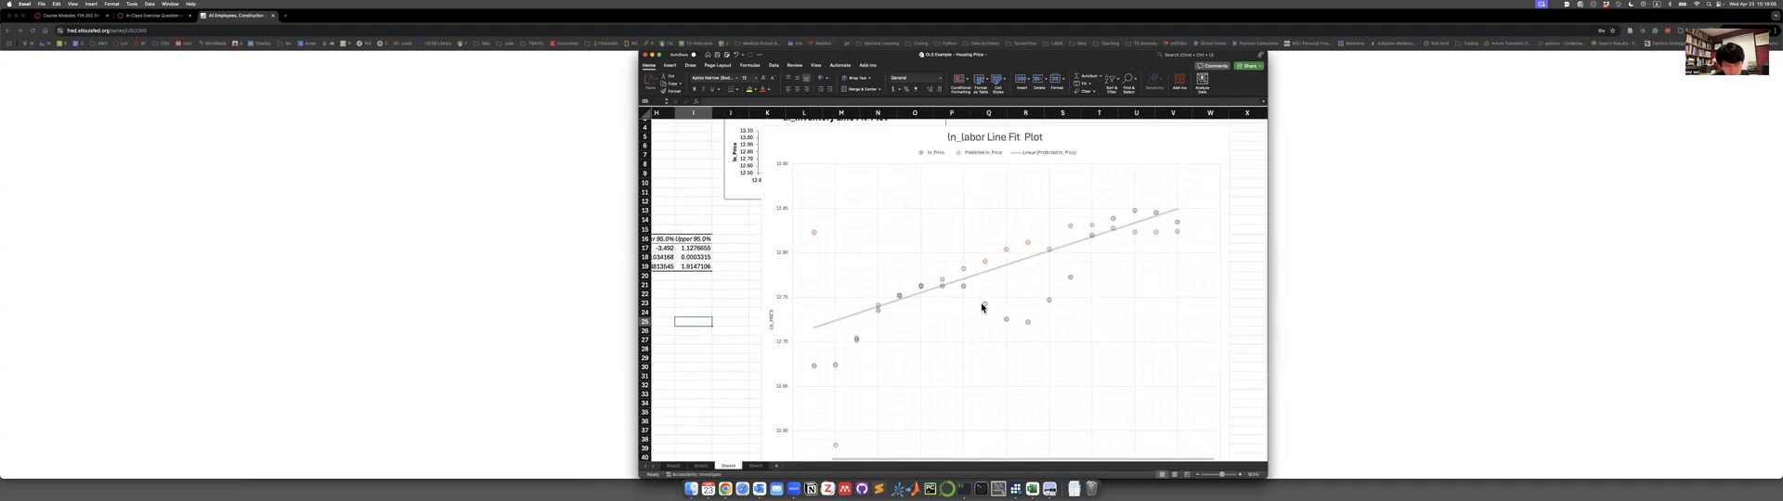